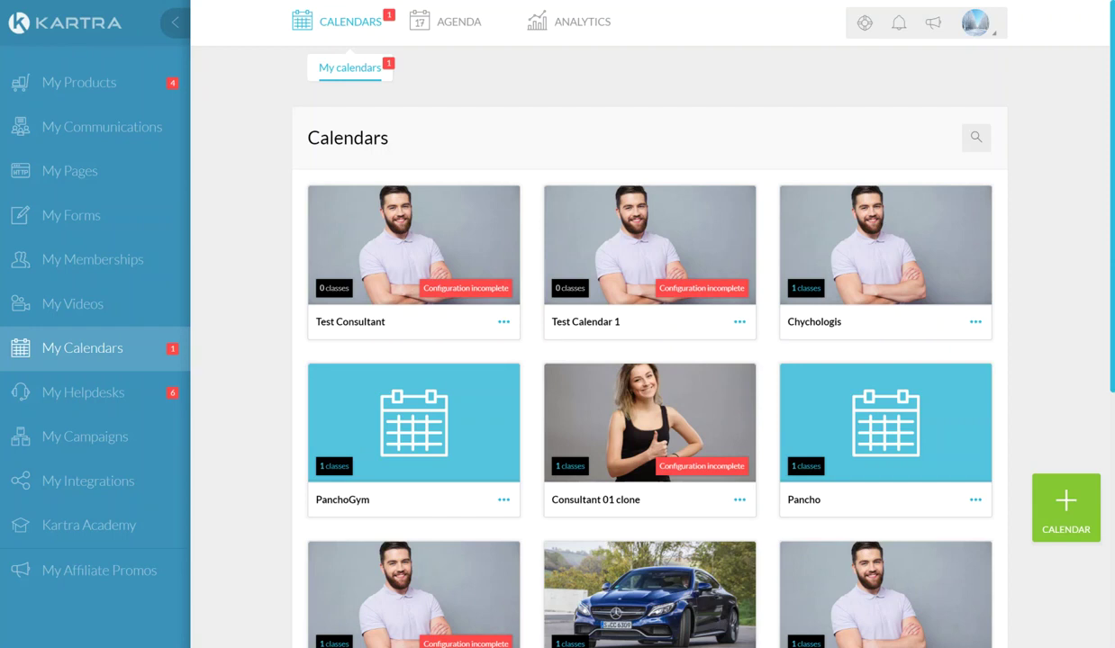
Start a new calendar from My Calendars with the + CALENDAR button
click(1042, 503)
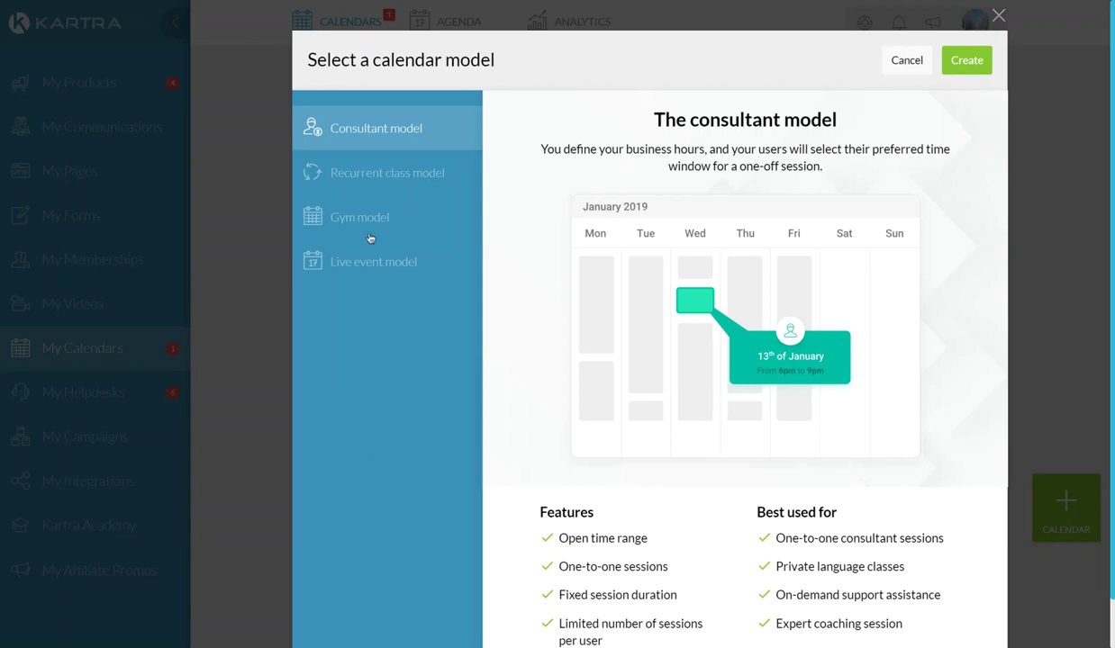
Preview the recurrent class, gym, live event and consultant models, ending on recurrent class
click(396, 170)
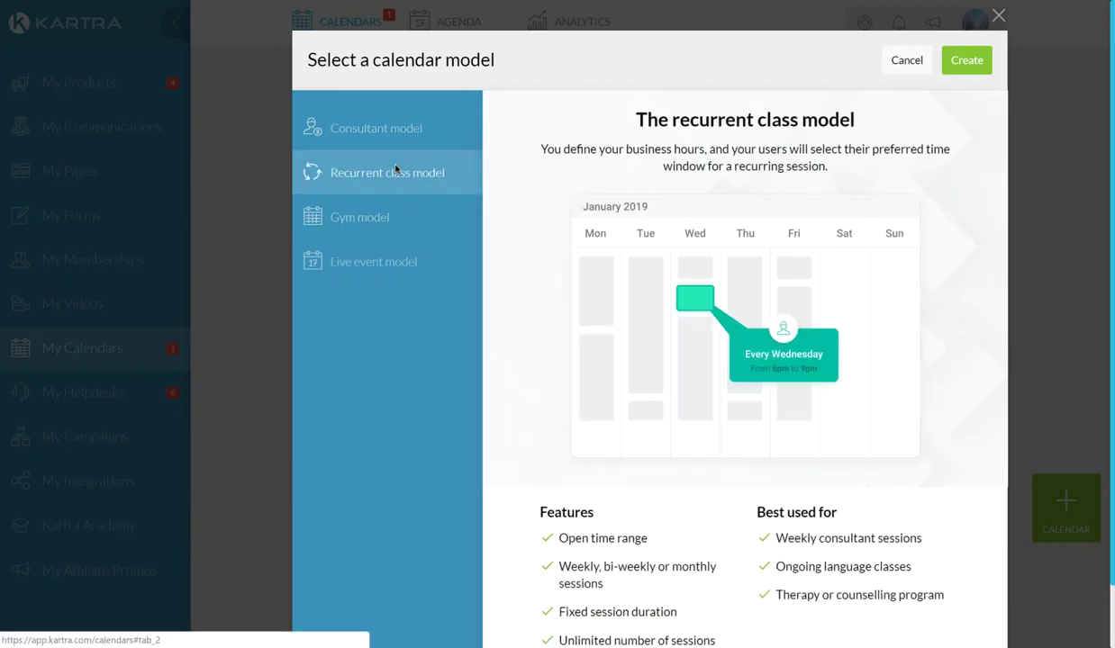
click(367, 223)
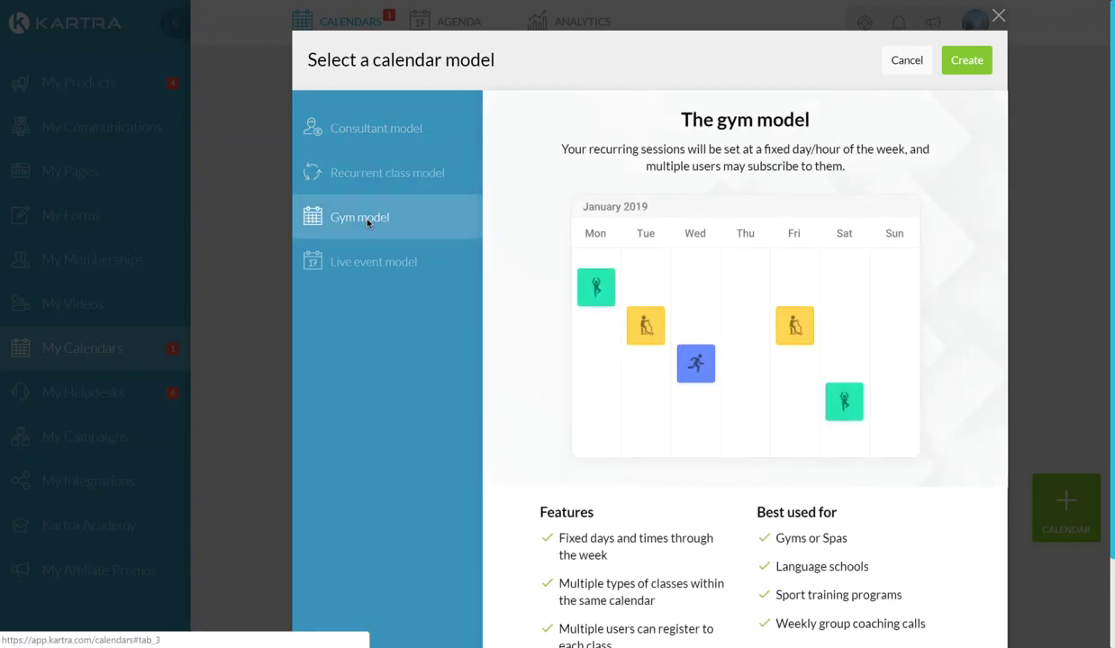
click(370, 264)
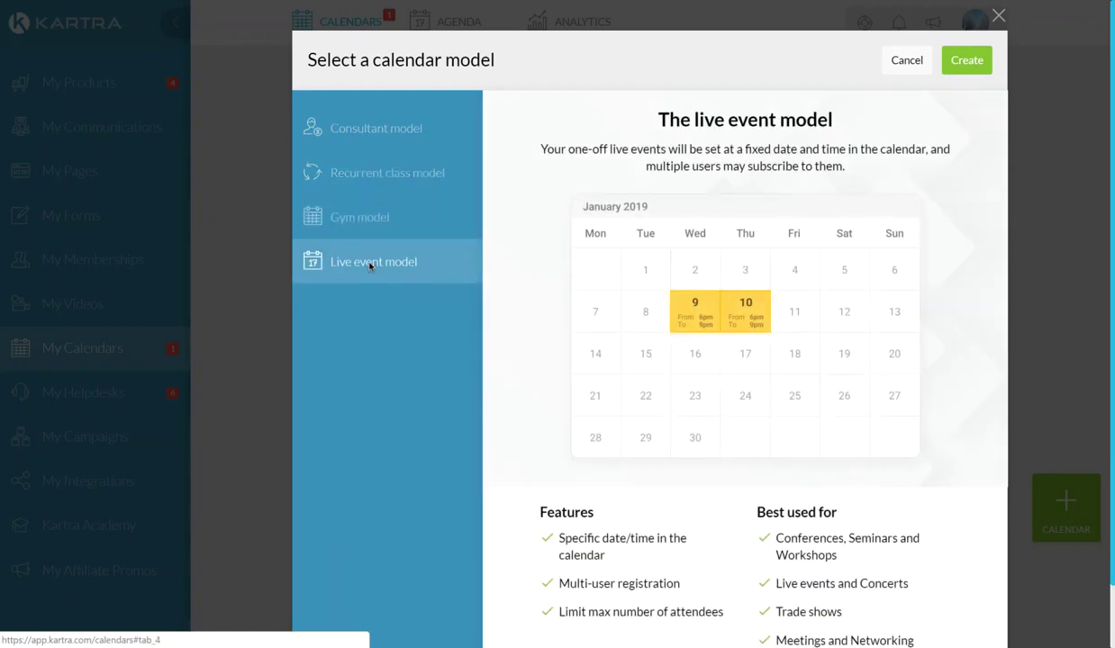
click(411, 130)
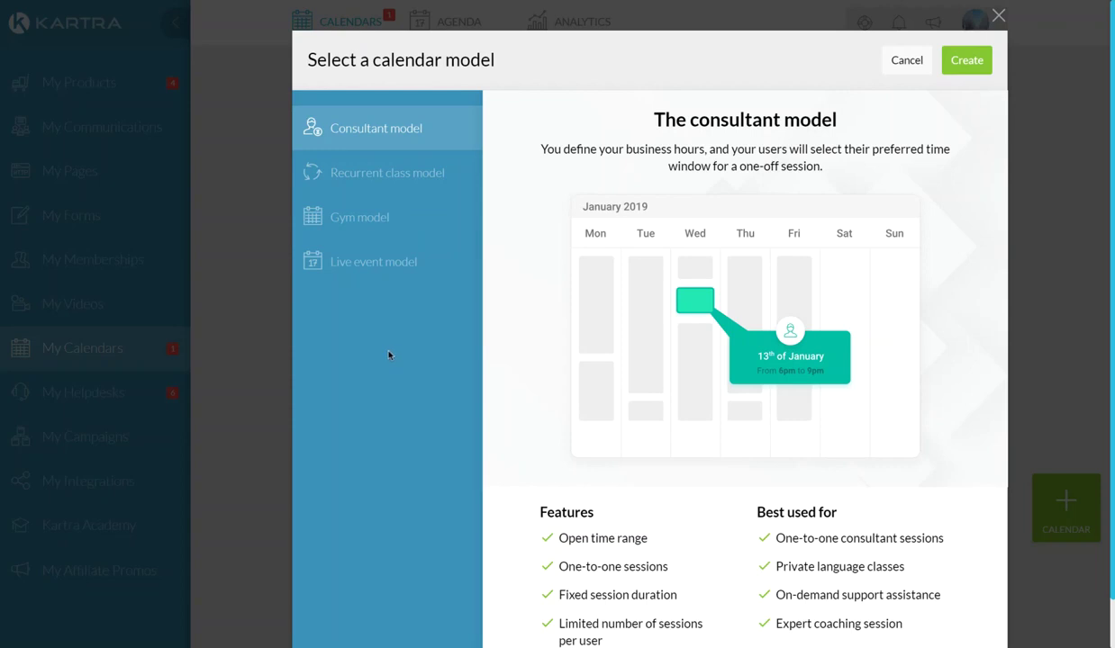
click(396, 175)
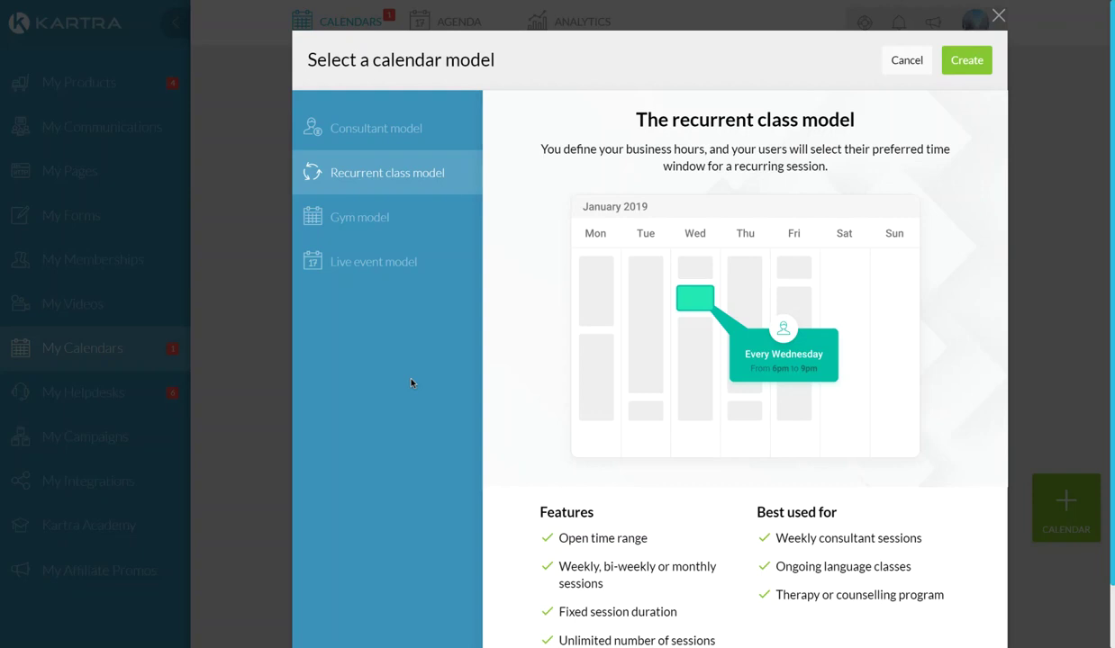
Show the gym model, with fixed weekly sessions open to multiple subscribers
click(369, 310)
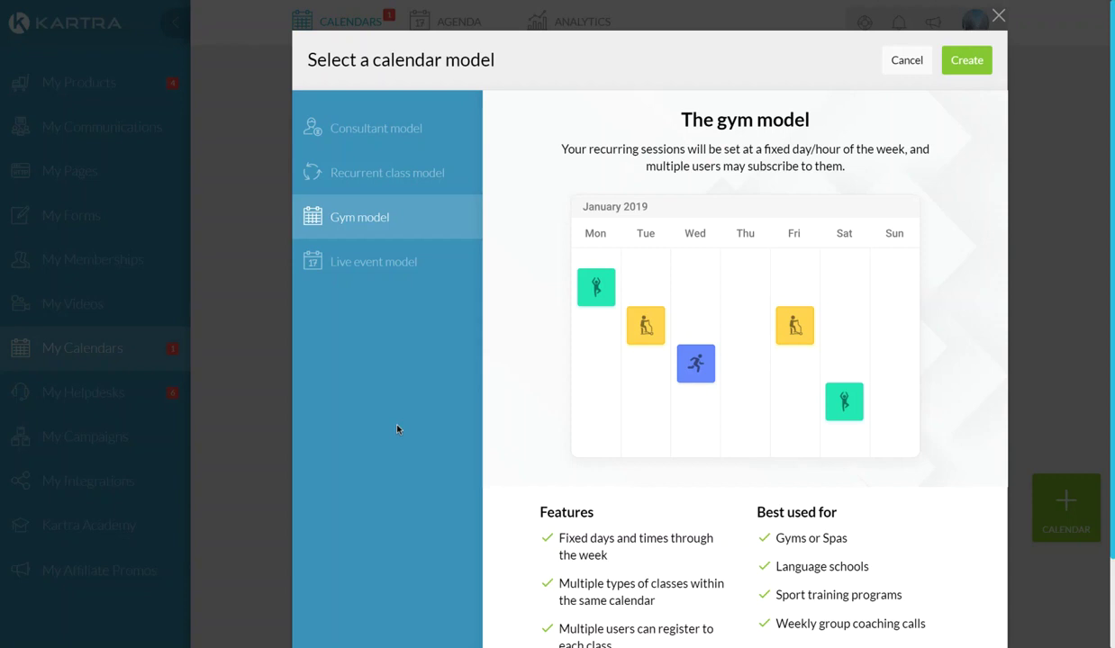
Show the live event model for one-off, fixed-date events with multiple attendees
click(379, 273)
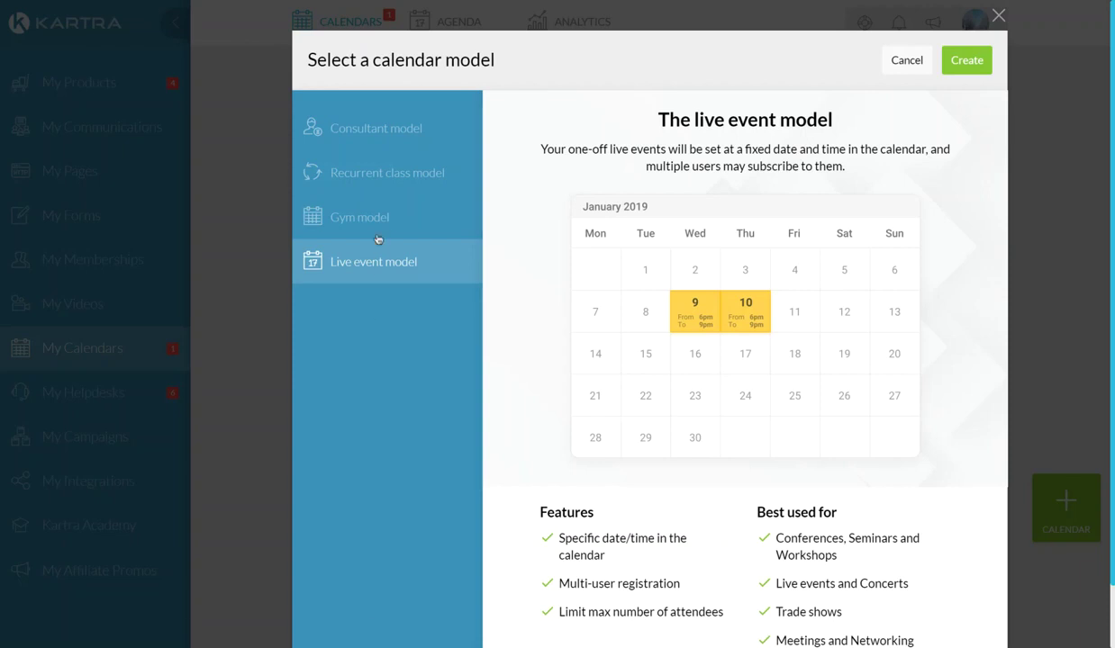
Return to the consultant model, where users pick their own one-off session time
click(384, 137)
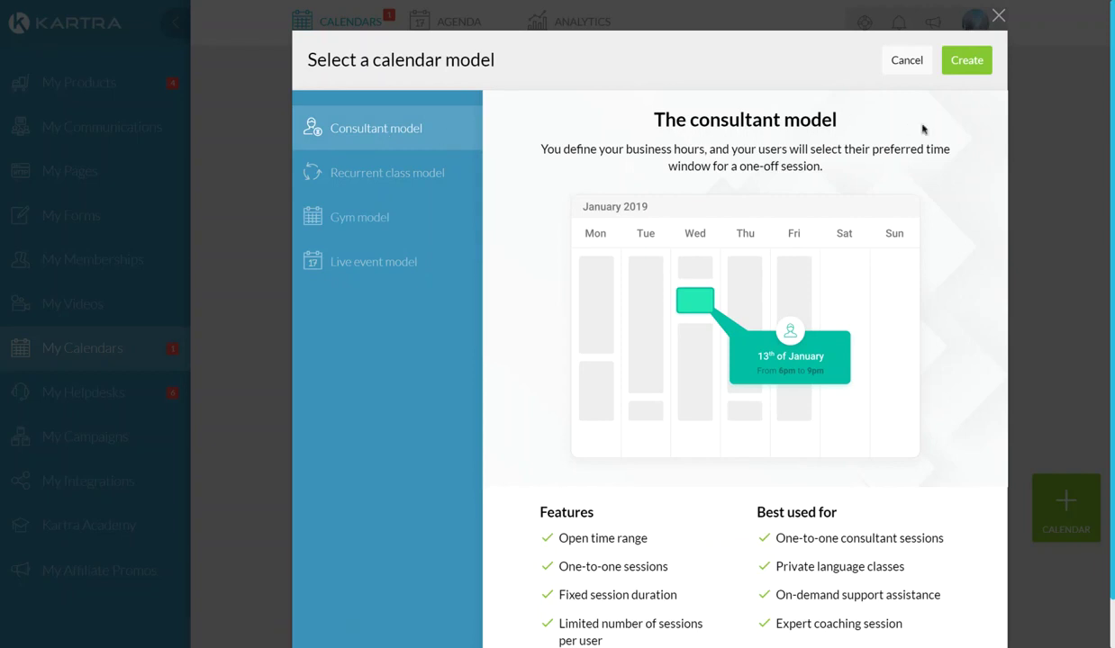
Create a consultant-model calendar named 'Calendar consultant sessions'
click(956, 60)
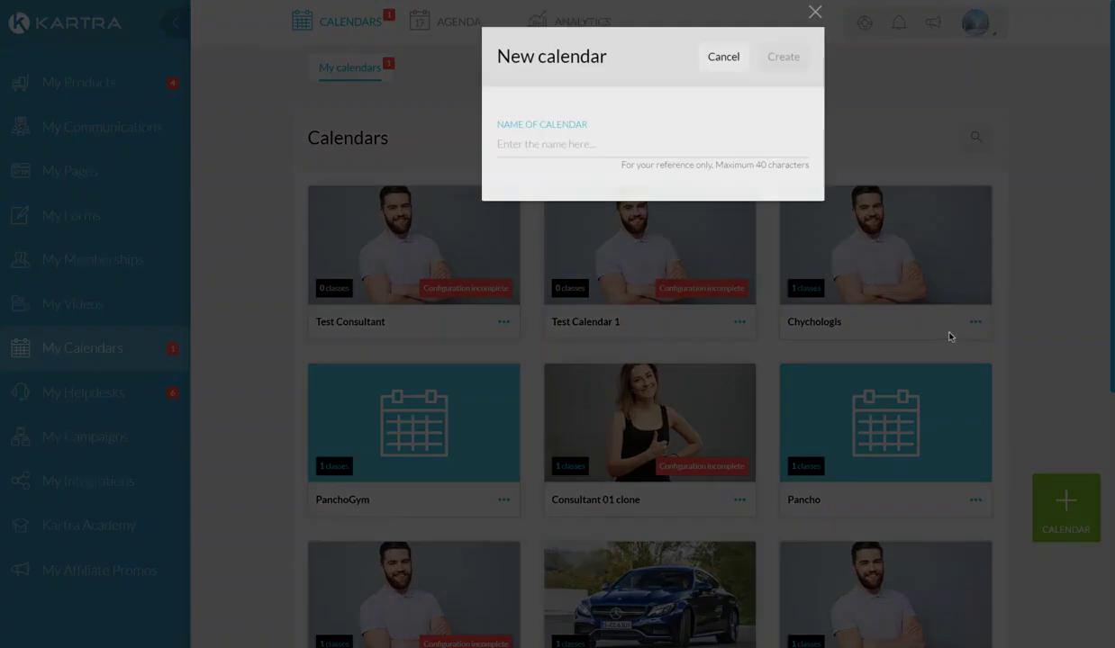
click(579, 158)
text(Ca)
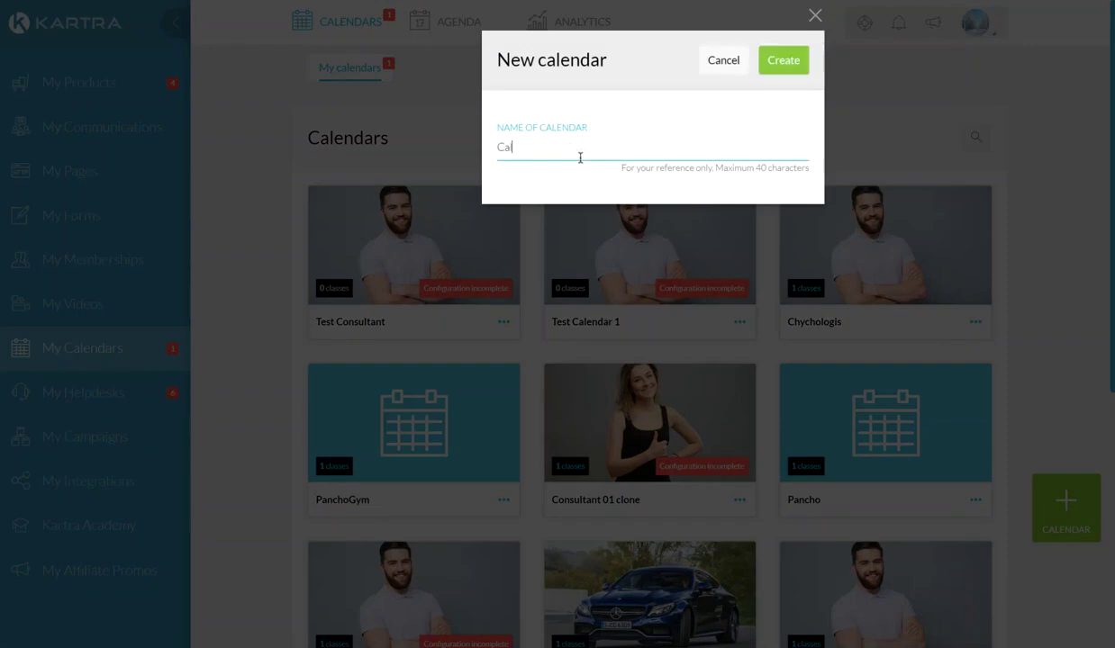
text(lendar consultant sessions)
click(783, 70)
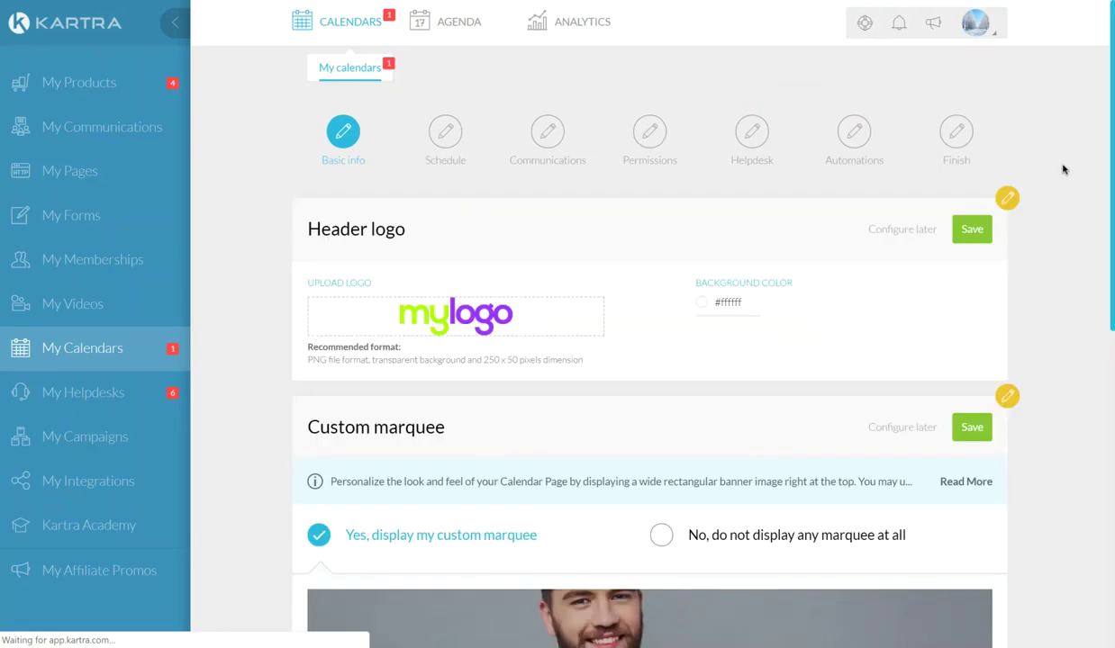
Save the header logo and custom marquee settings and continue to the Schedule step
click(970, 229)
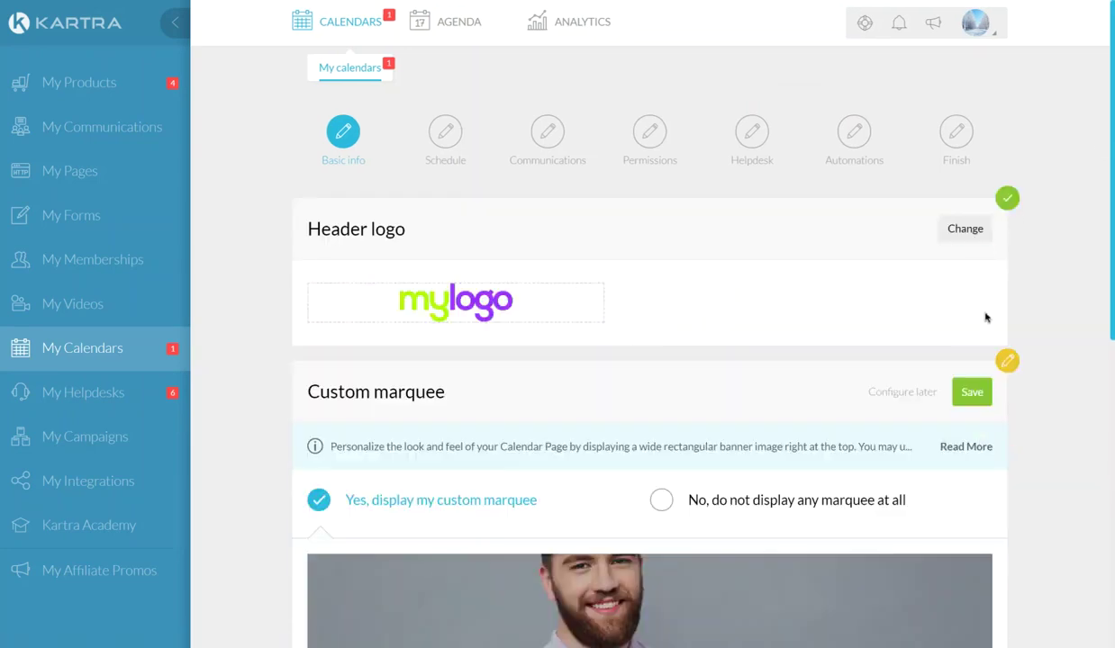
click(972, 393)
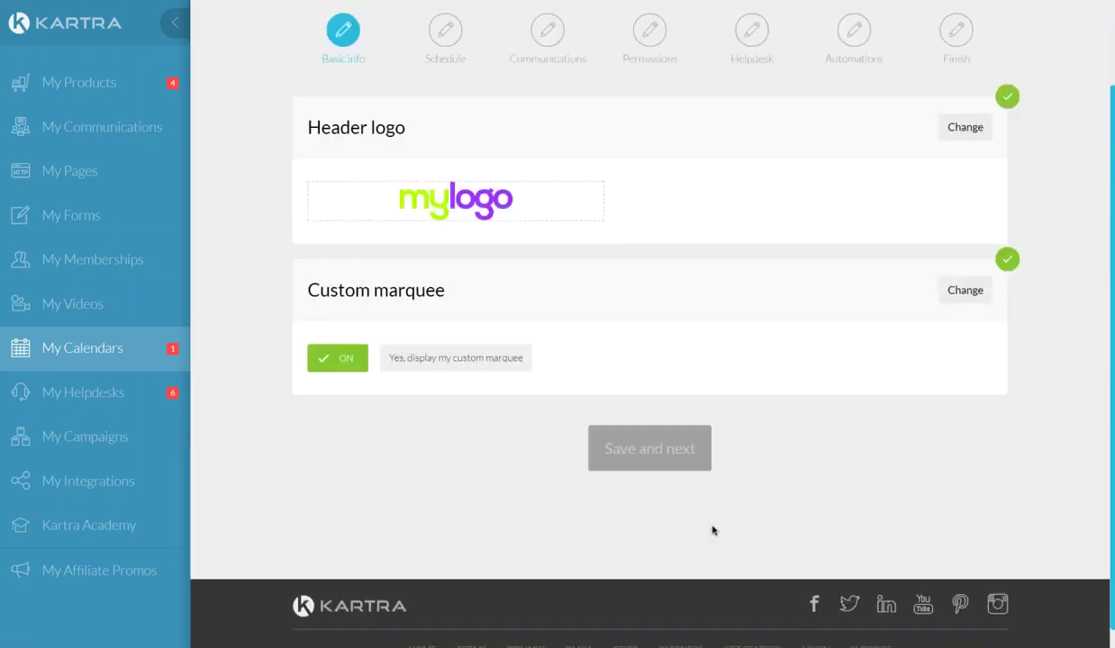
click(649, 447)
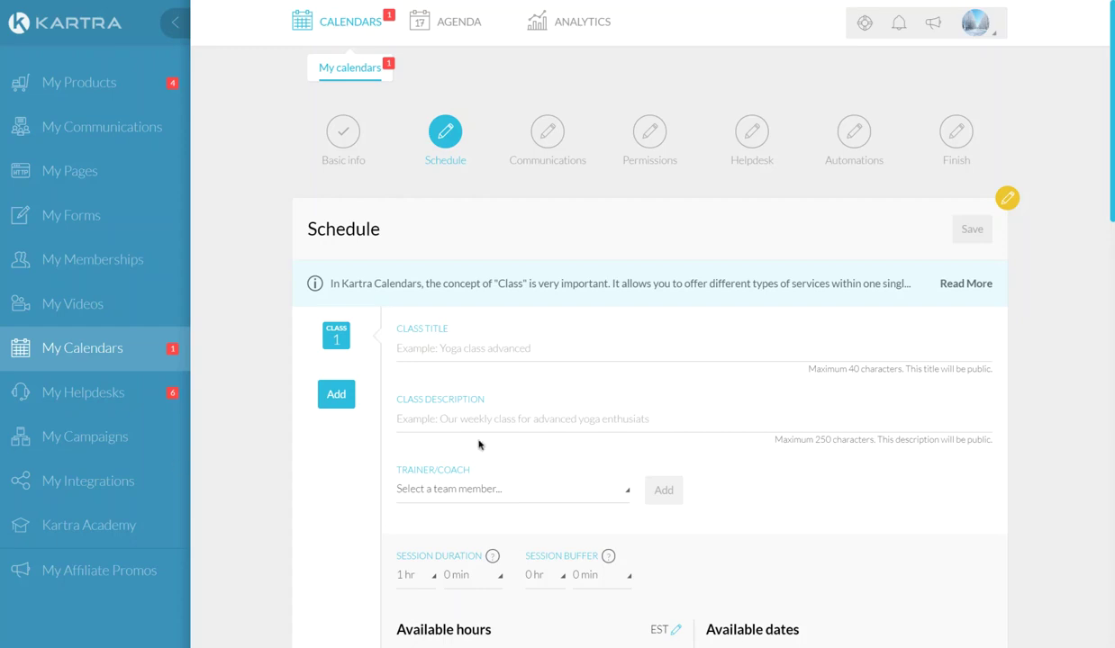
scroll(465, 430, down, 1)
Add two team members as Class 1 trainers/coaches
click(439, 392)
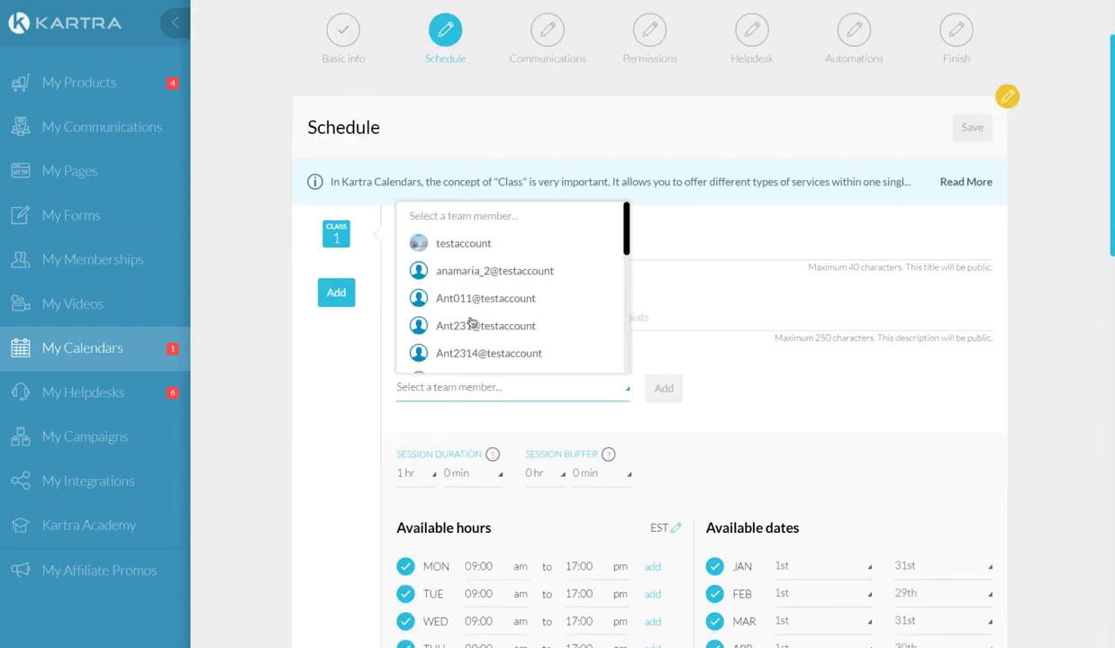
scroll(472, 324, down, 3)
scroll(476, 328, up, 3)
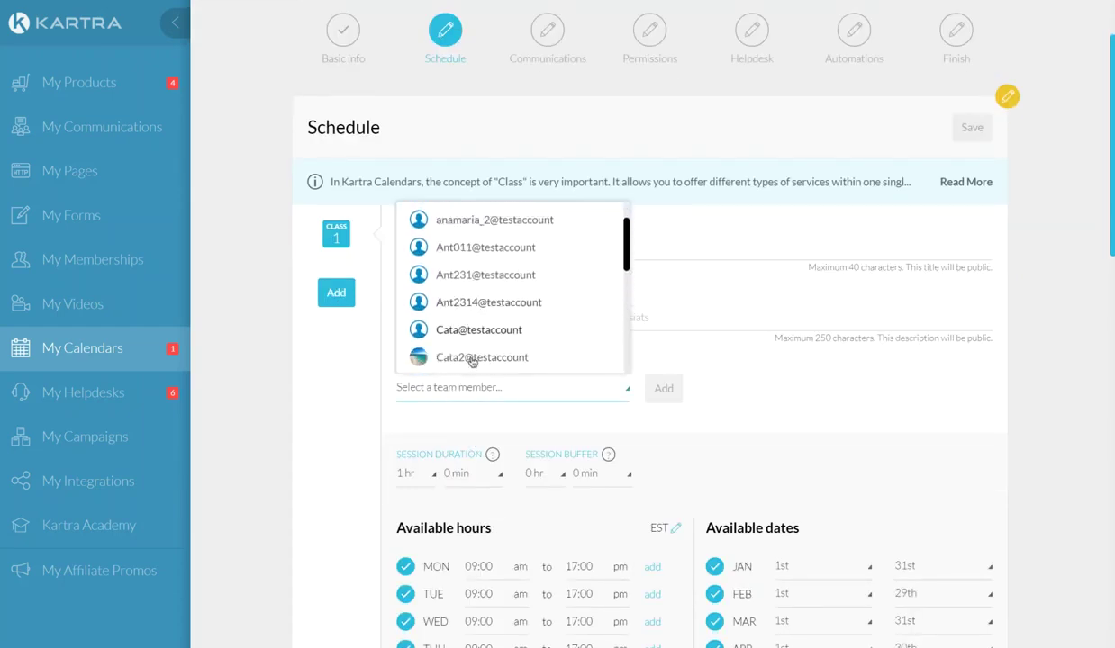
click(473, 359)
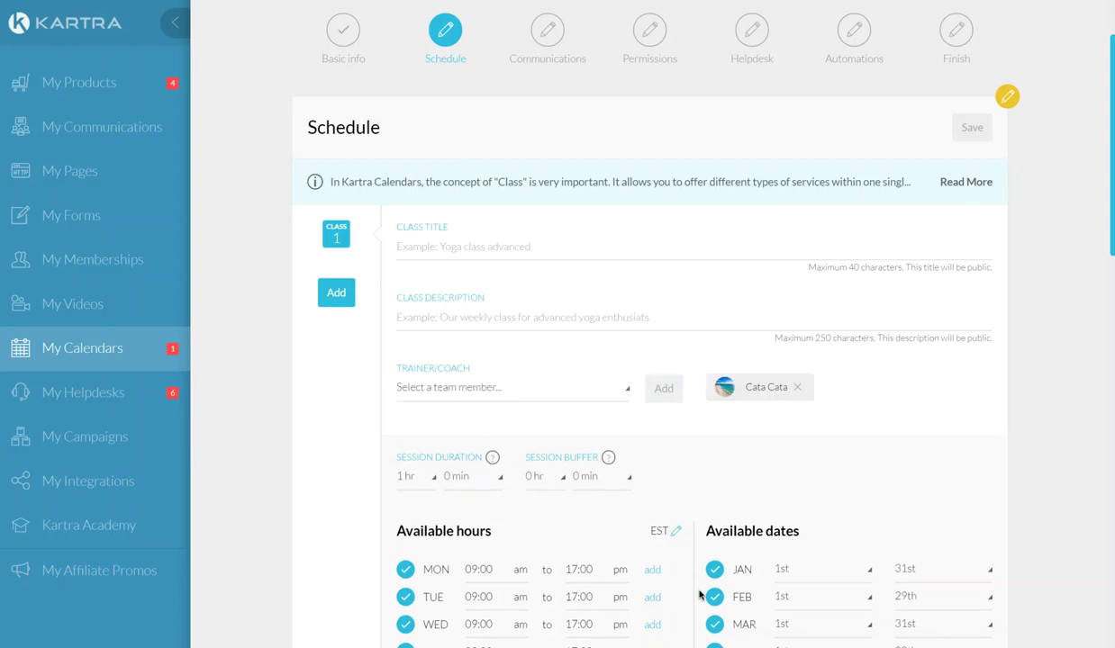
scroll(441, 404, down, 2)
click(447, 236)
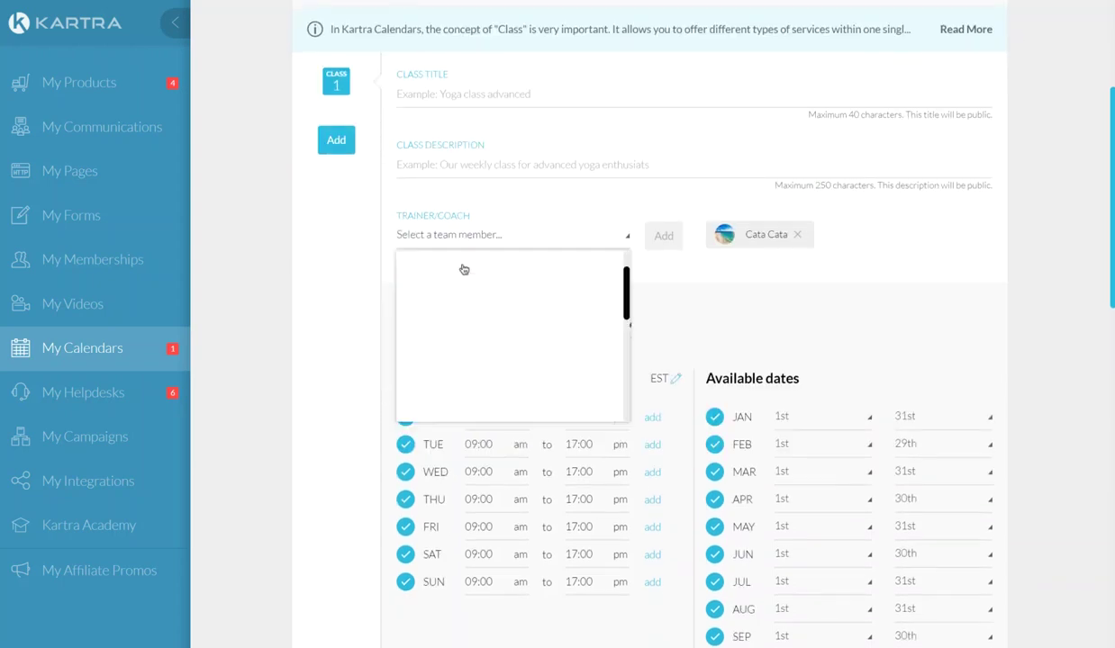
scroll(477, 324, down, 5)
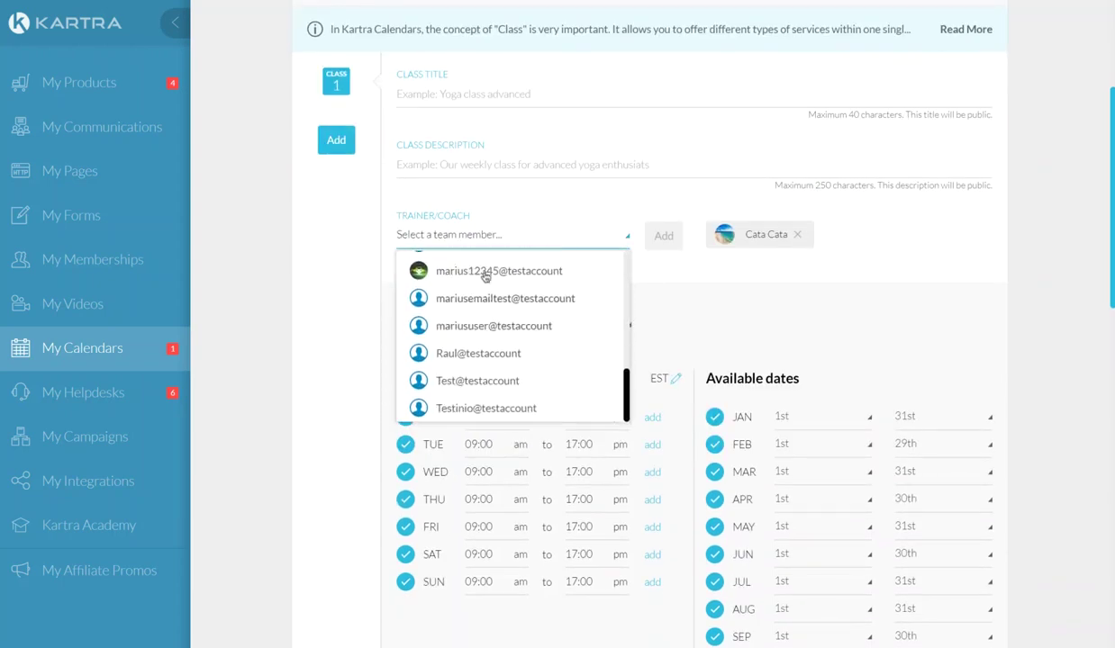
click(486, 271)
click(660, 236)
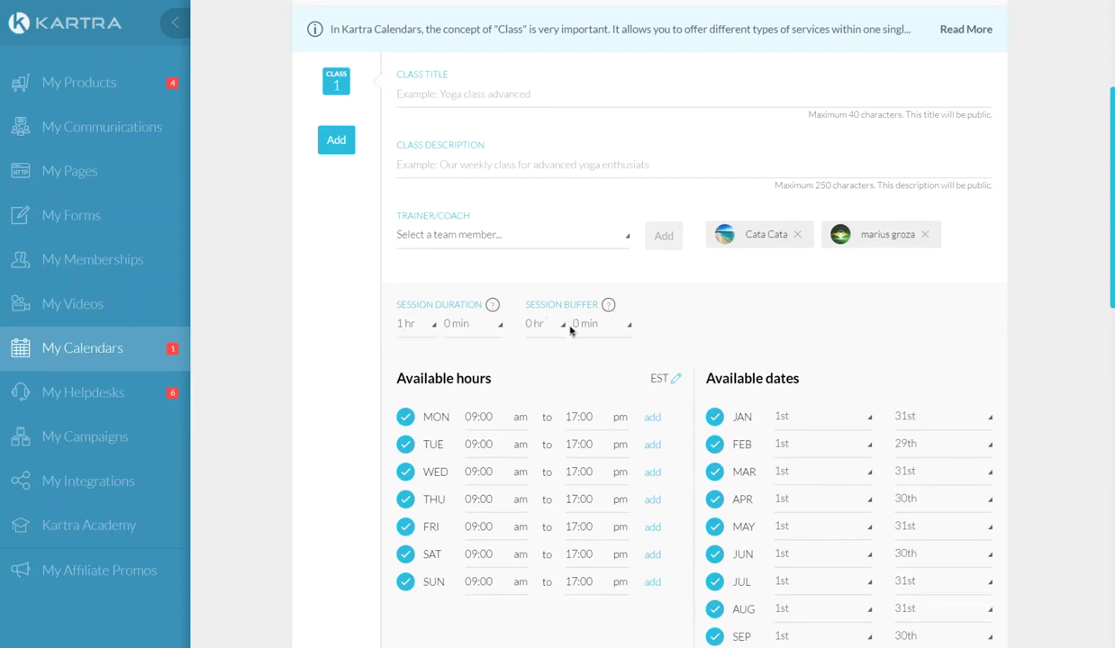
Set the session buffer between bookings to 10 minutes
click(595, 337)
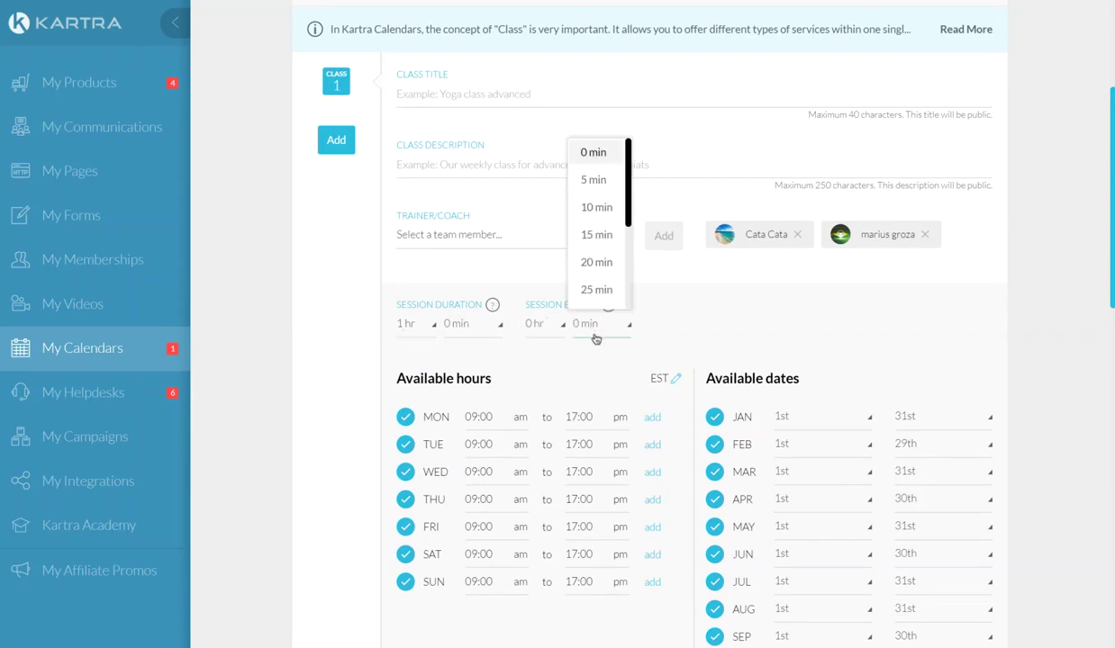
click(591, 208)
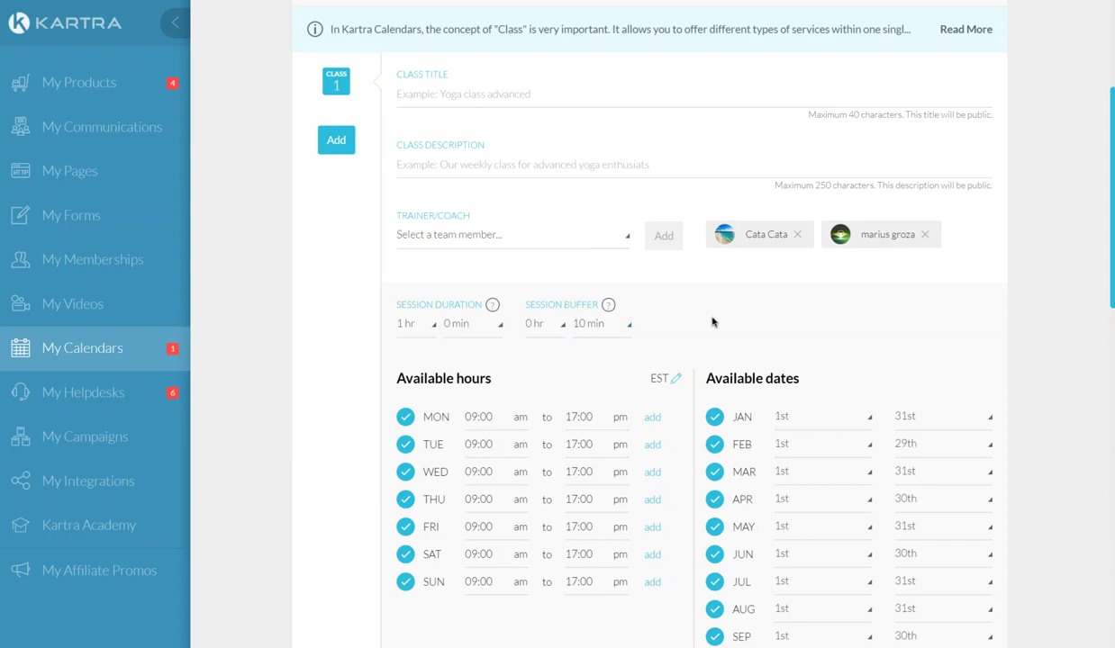
scroll(712, 322, down, 3)
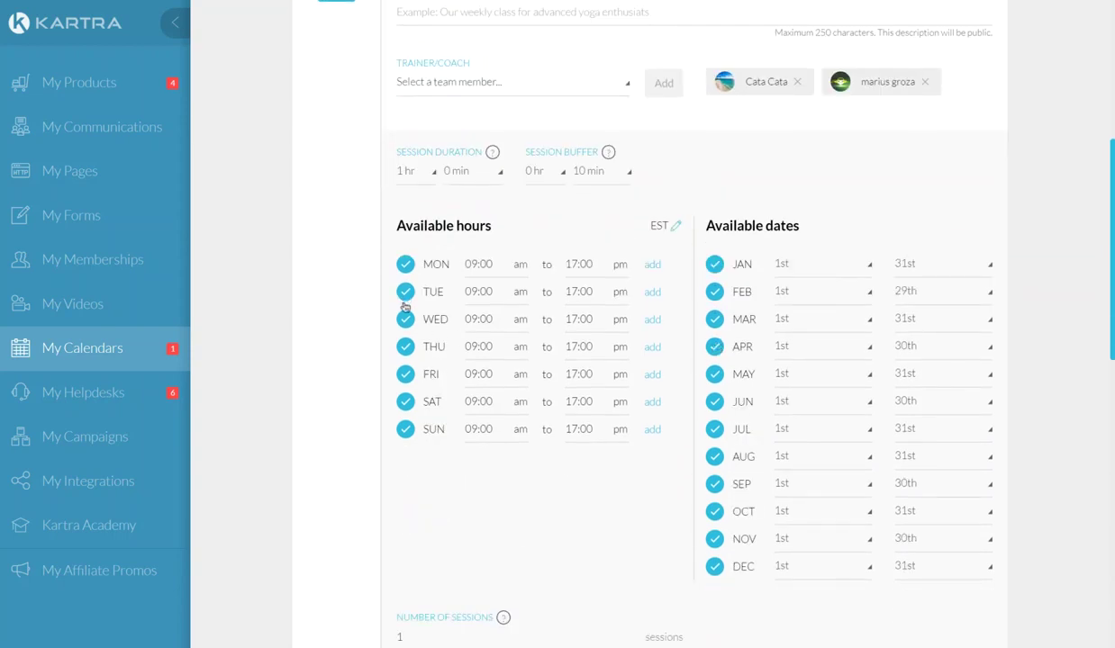
Make Saturday and Sunday unavailable and start Monday availability at 10:00
scroll(405, 333, down, 1)
click(405, 350)
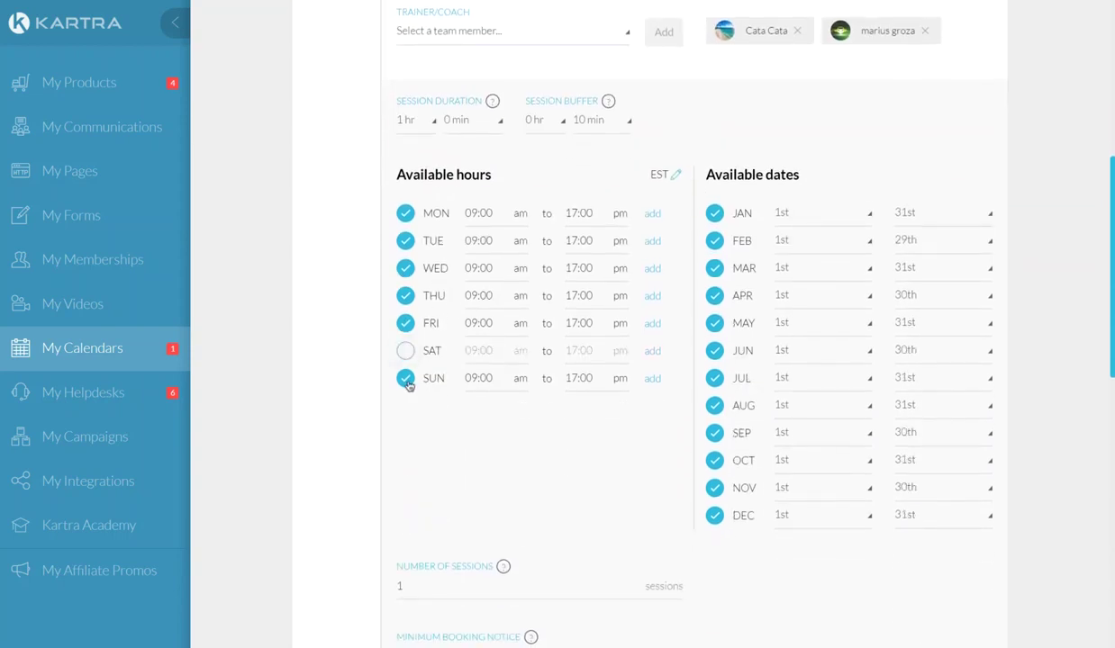
click(406, 381)
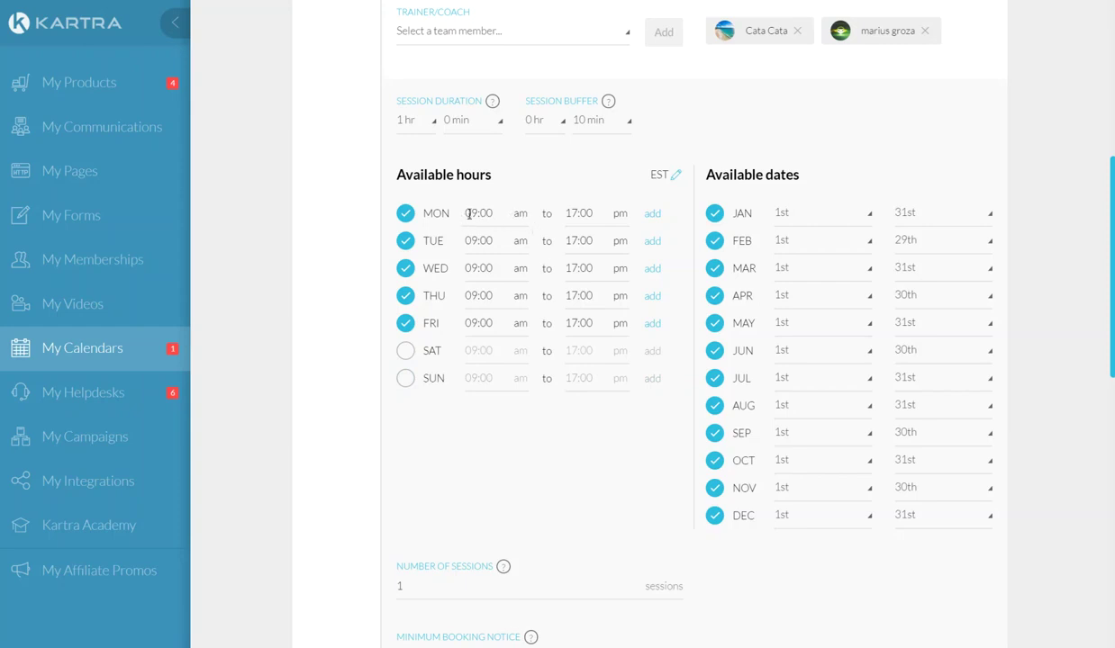
click(472, 213)
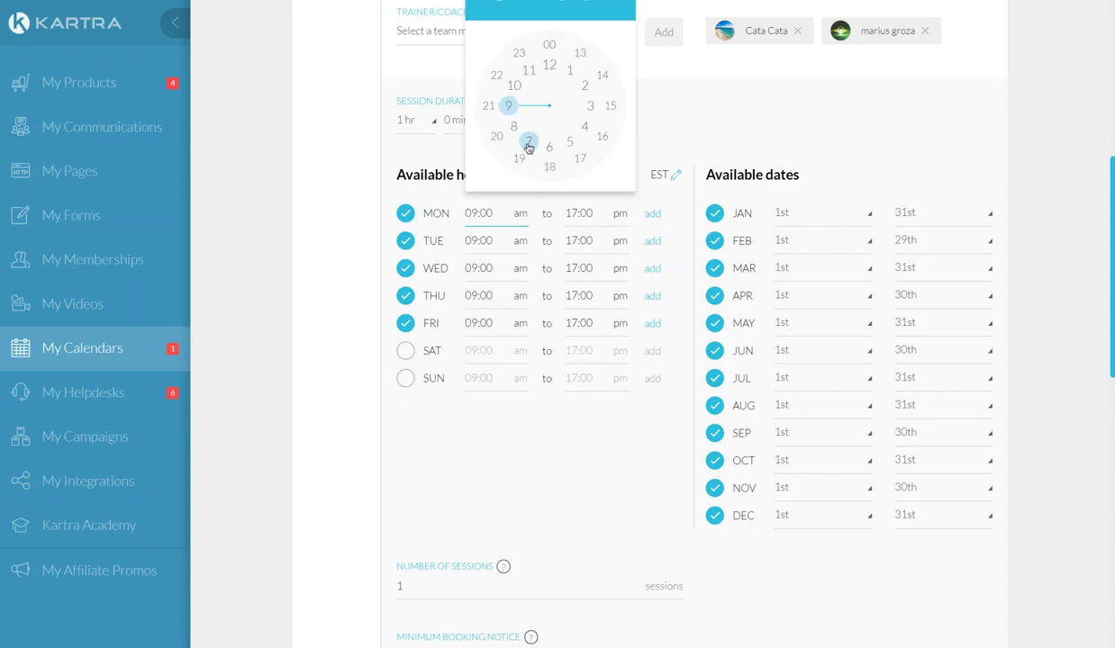
click(513, 84)
click(549, 45)
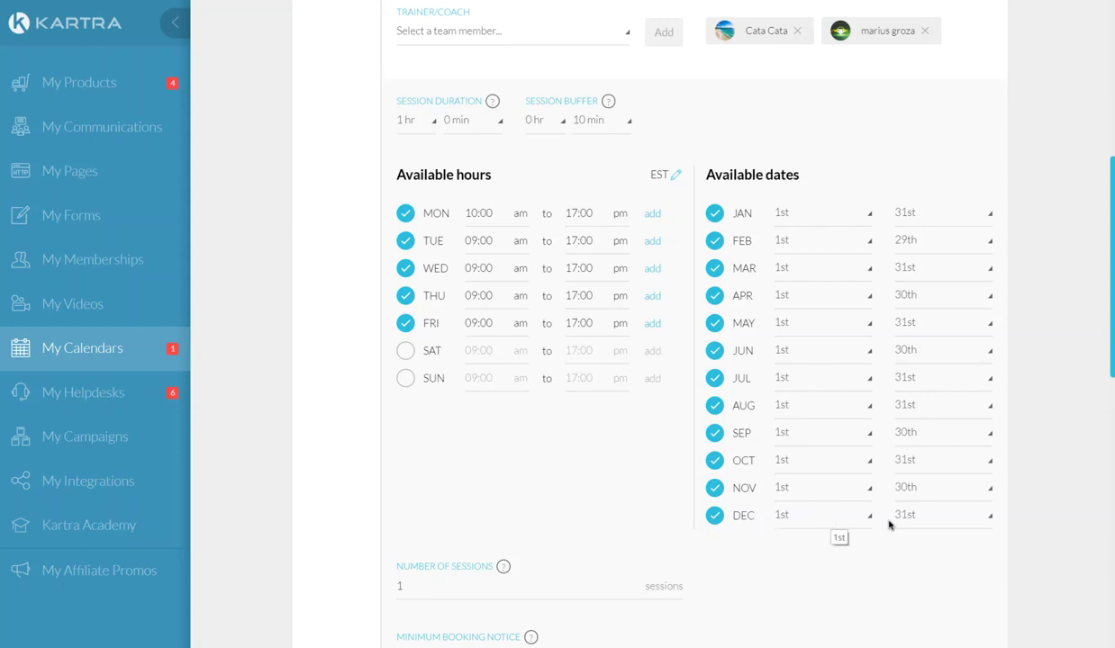
End December availability on the 23rd and exclude August from available dates
click(939, 522)
scroll(951, 453, down, 5)
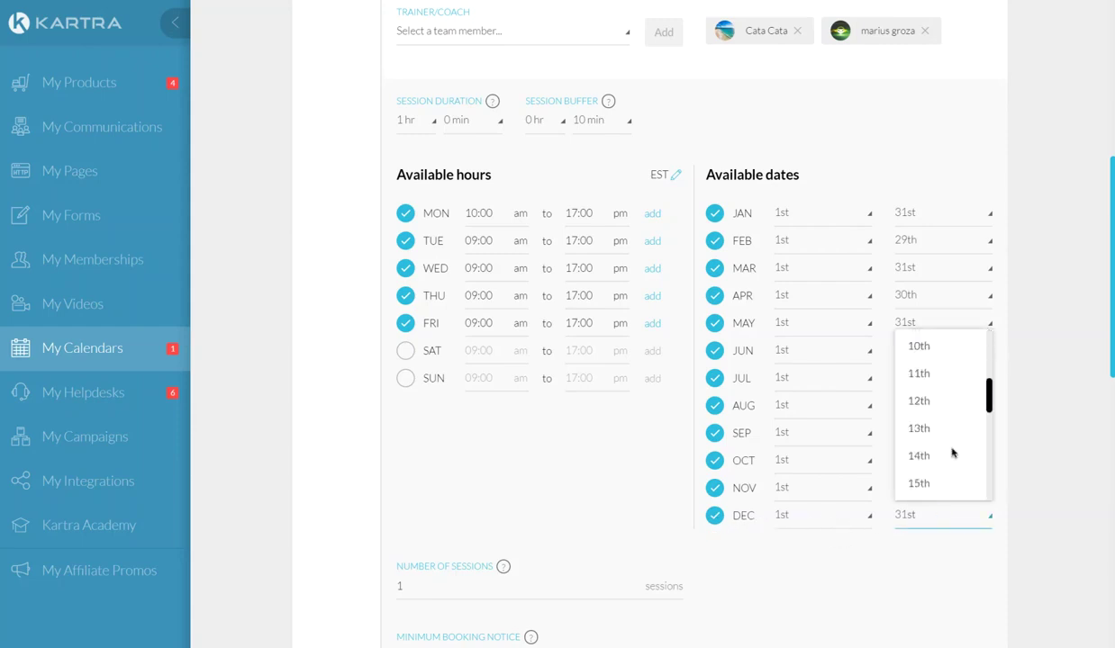
scroll(952, 451, down, 3)
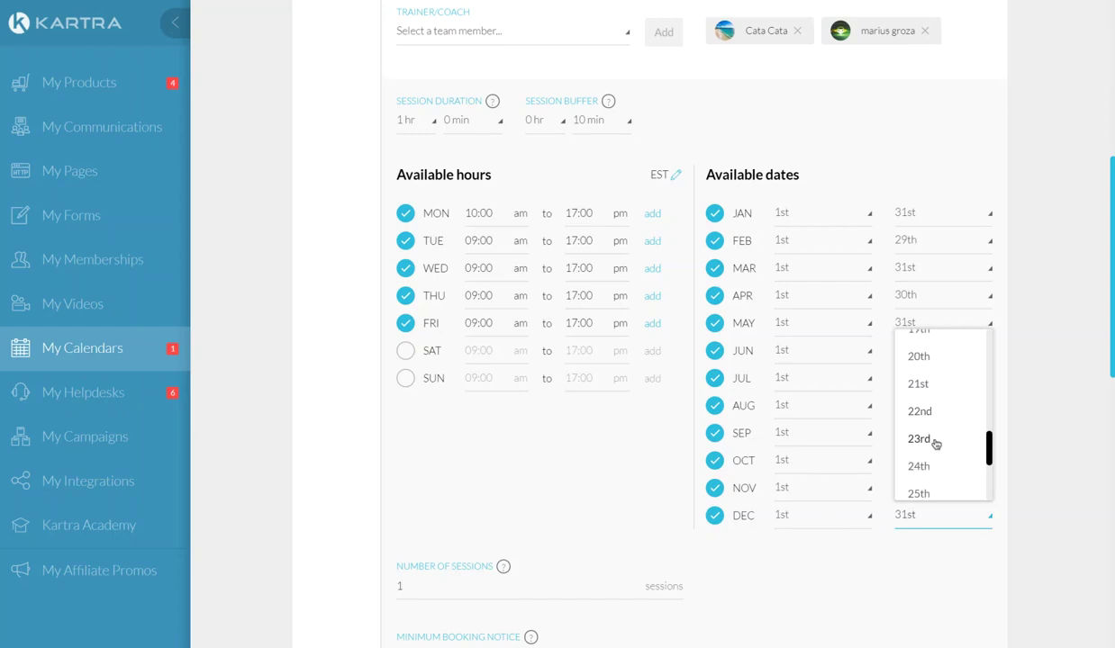
click(931, 441)
click(906, 532)
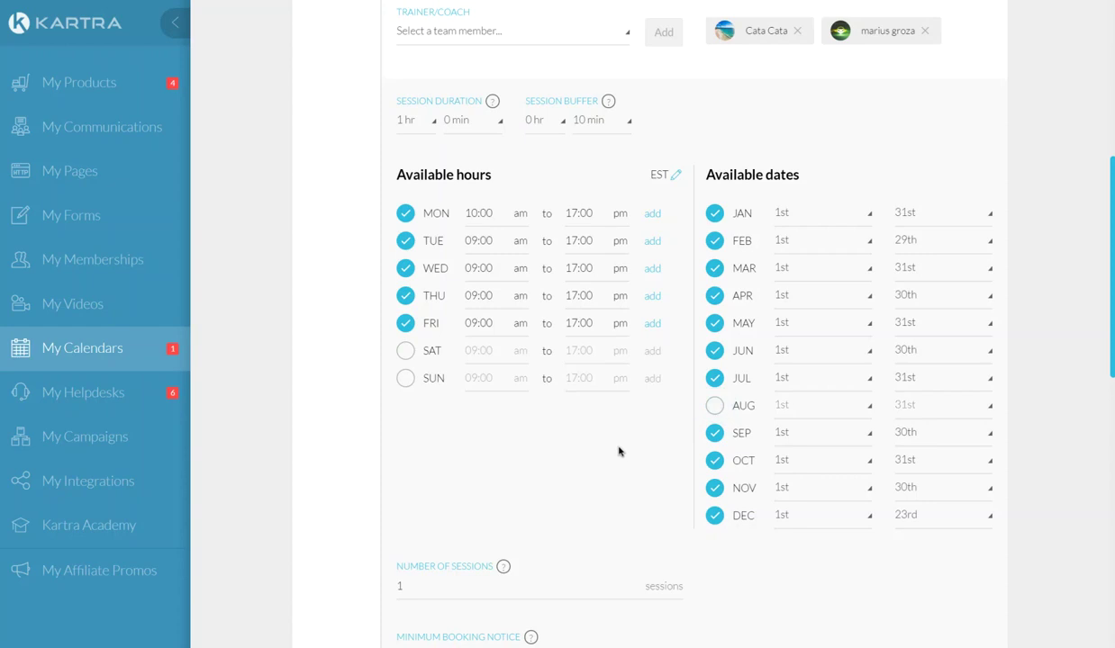
Set Minimum Booking Notice to 'Don't allow same-day booking'
scroll(618, 451, down, 4)
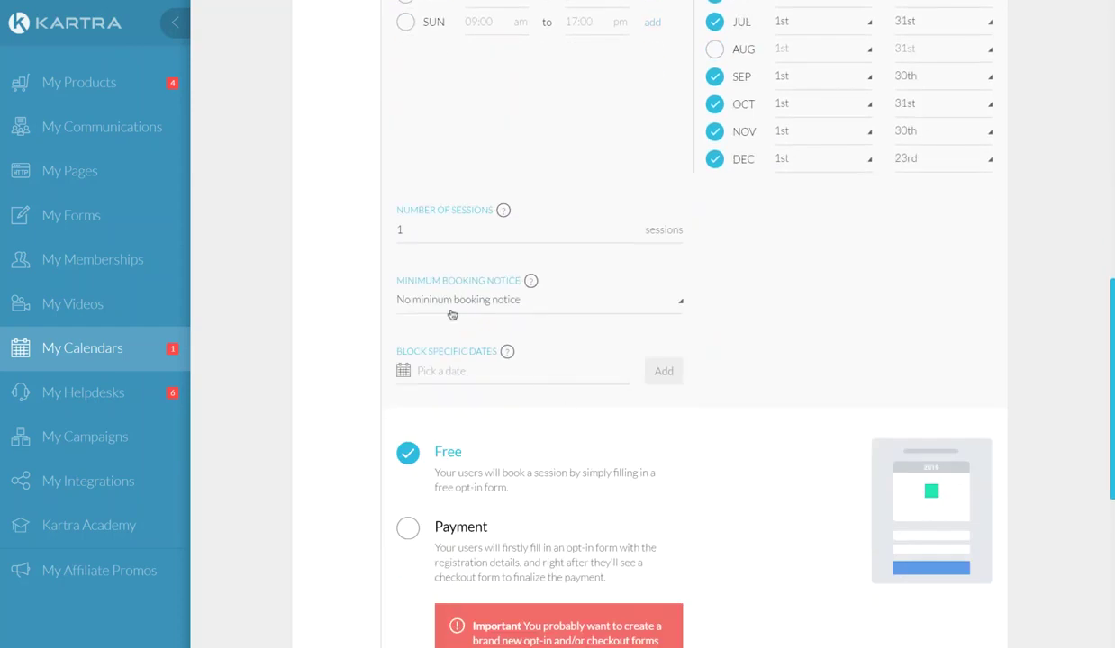
click(450, 302)
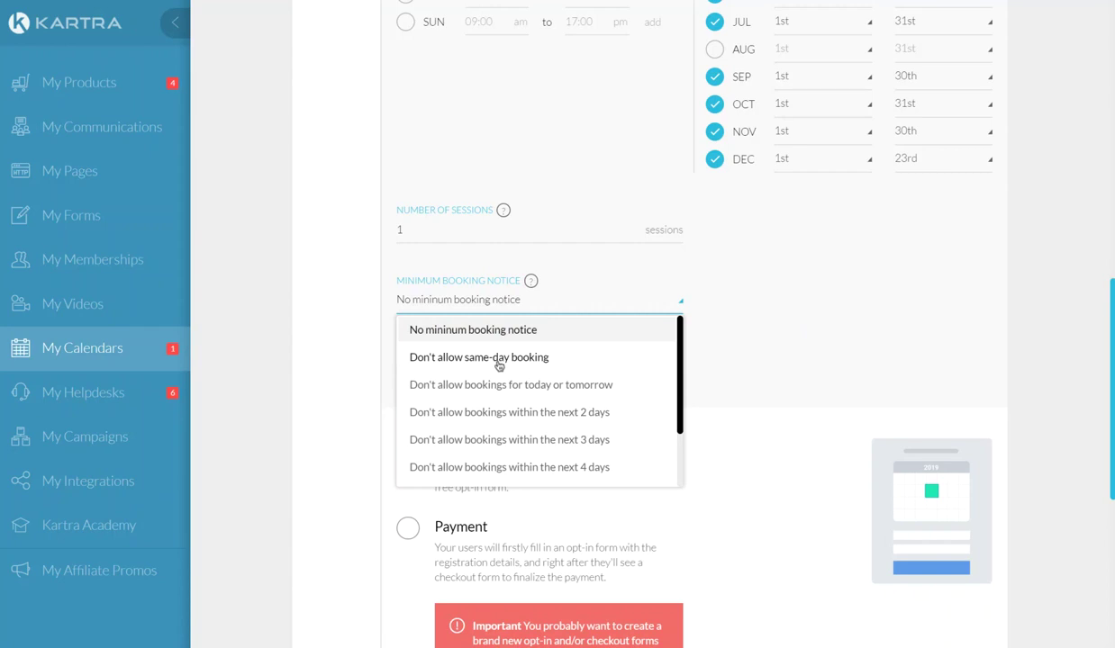
click(499, 360)
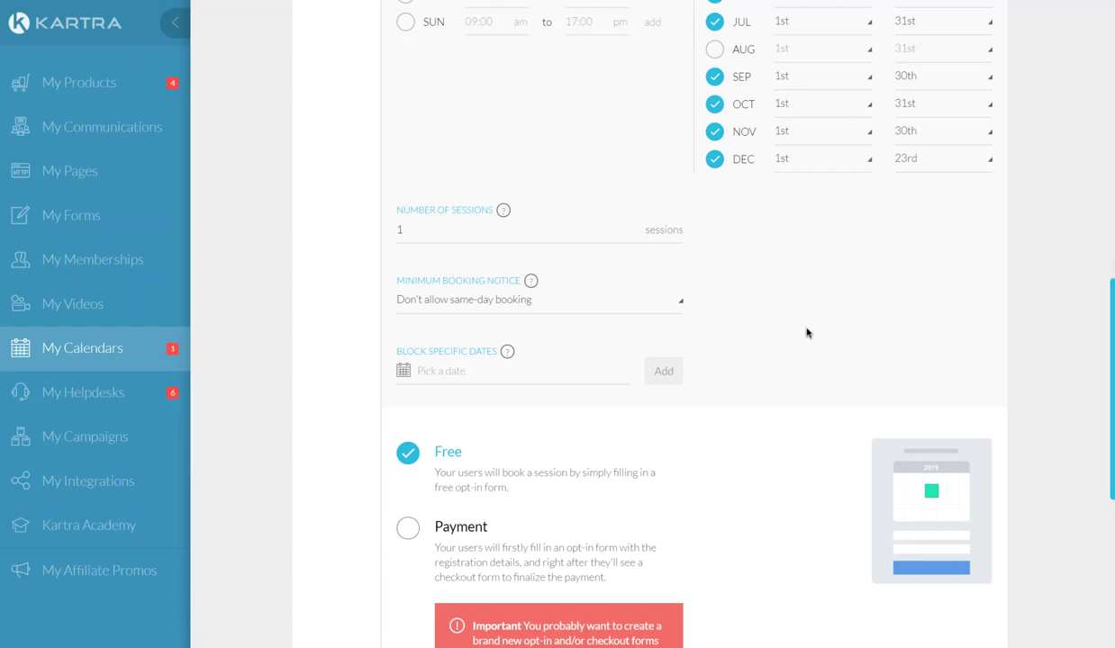
Add Wed, 13 Feb 2019 to the Class 1 schedule's blocked specific dates
click(505, 365)
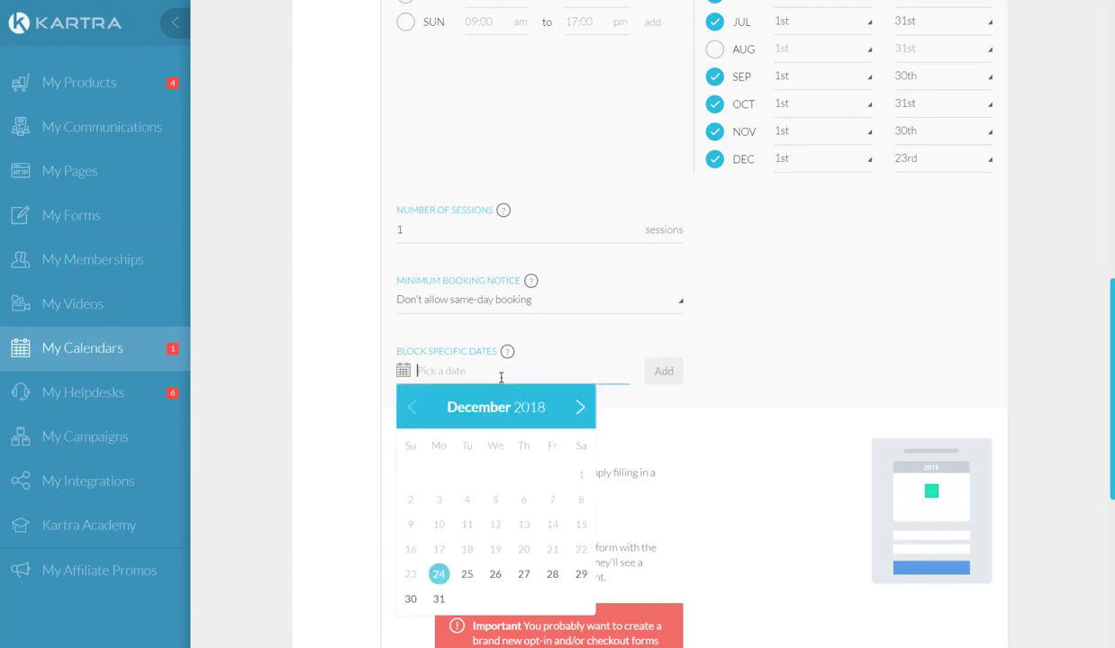
click(580, 407)
click(580, 407)
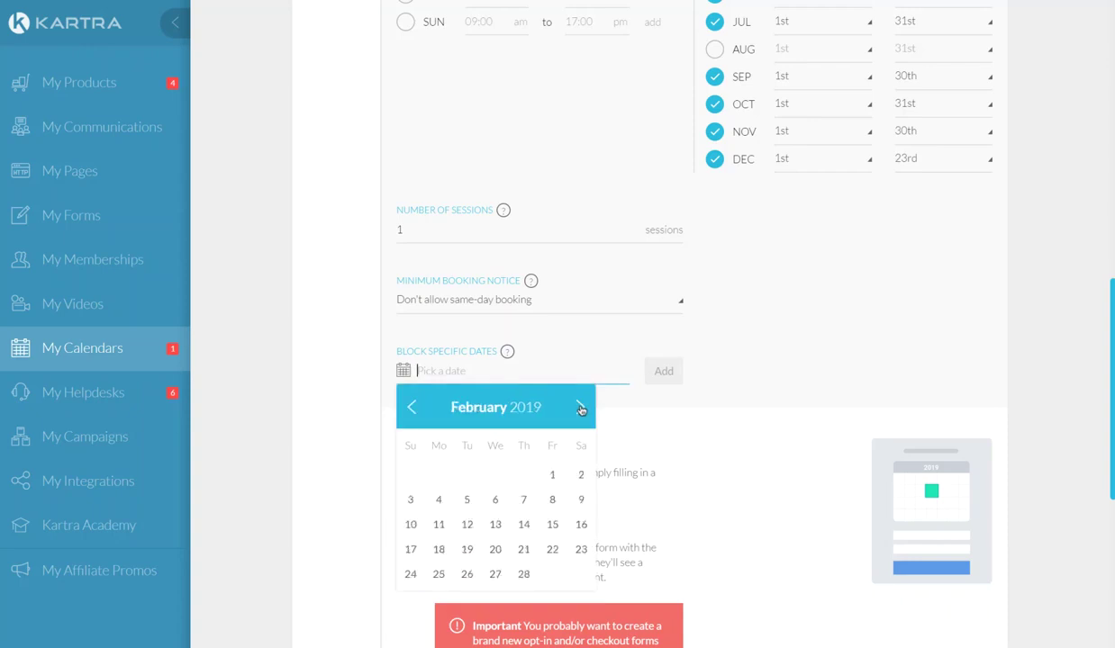
click(494, 524)
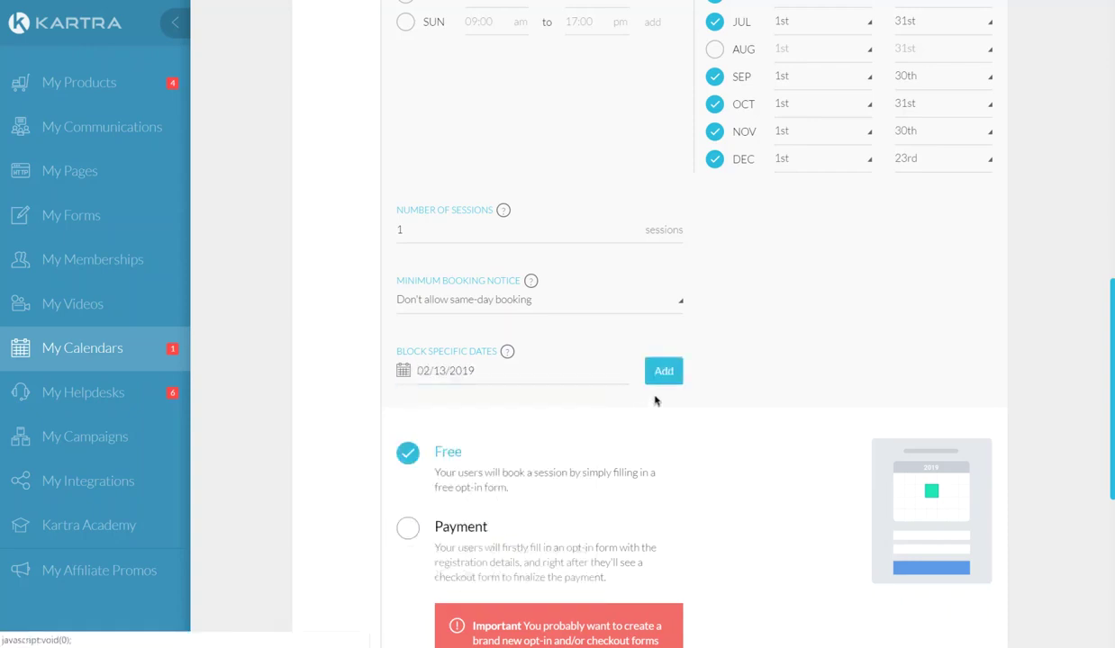
click(663, 372)
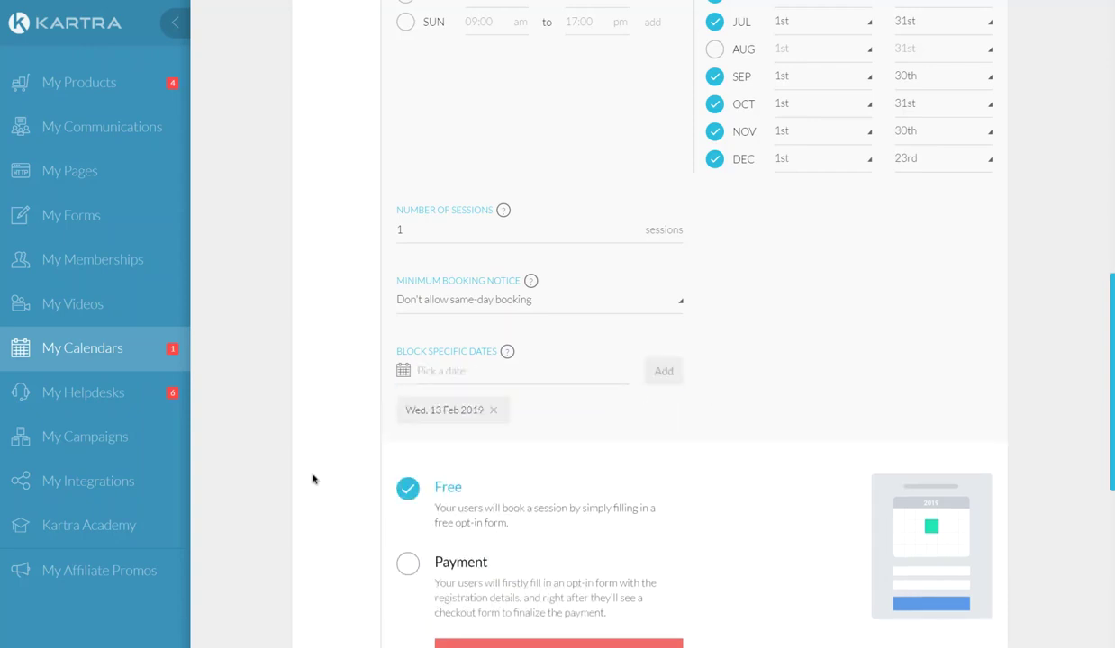
scroll(299, 450, down, 5)
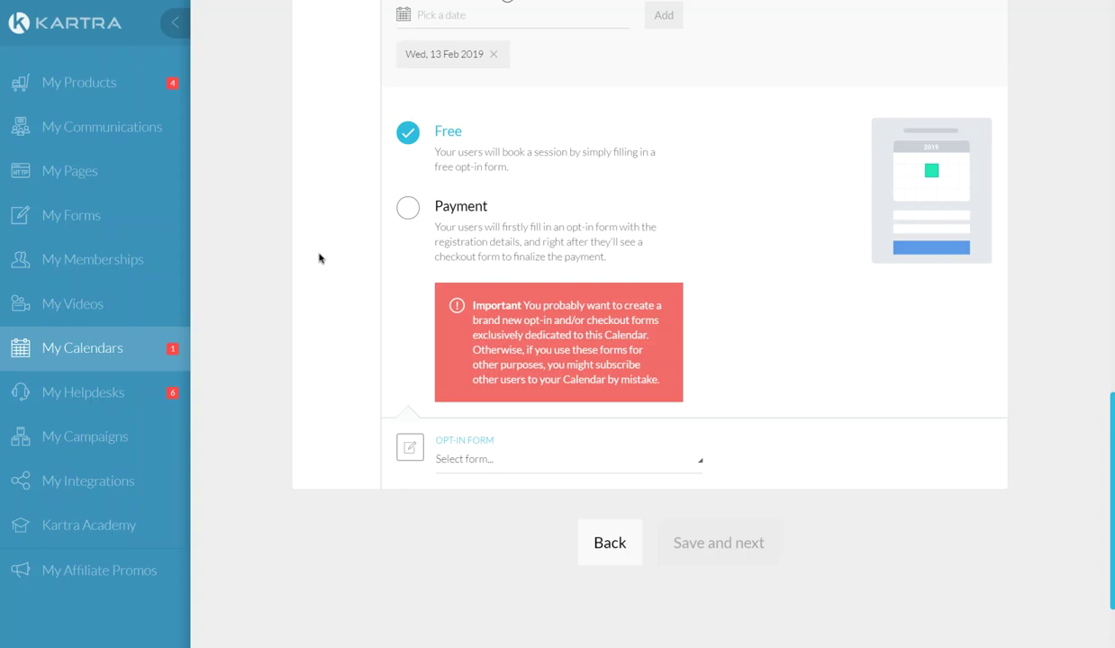
Compare Free and Payment booking types, leaving Payment selected for the calendar
click(407, 208)
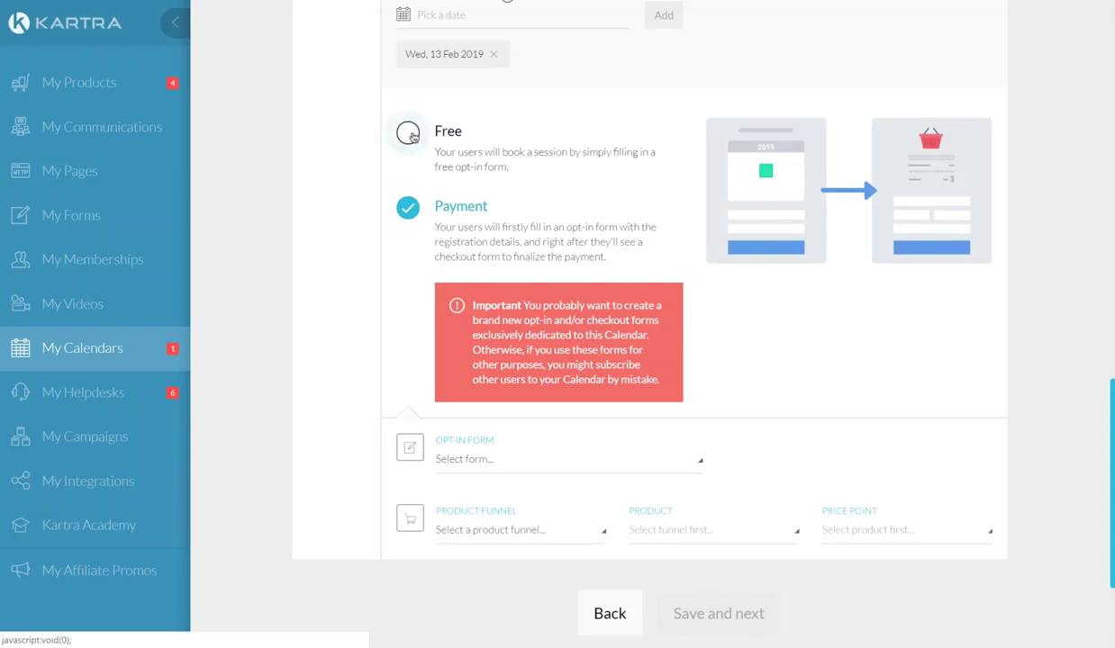
click(408, 132)
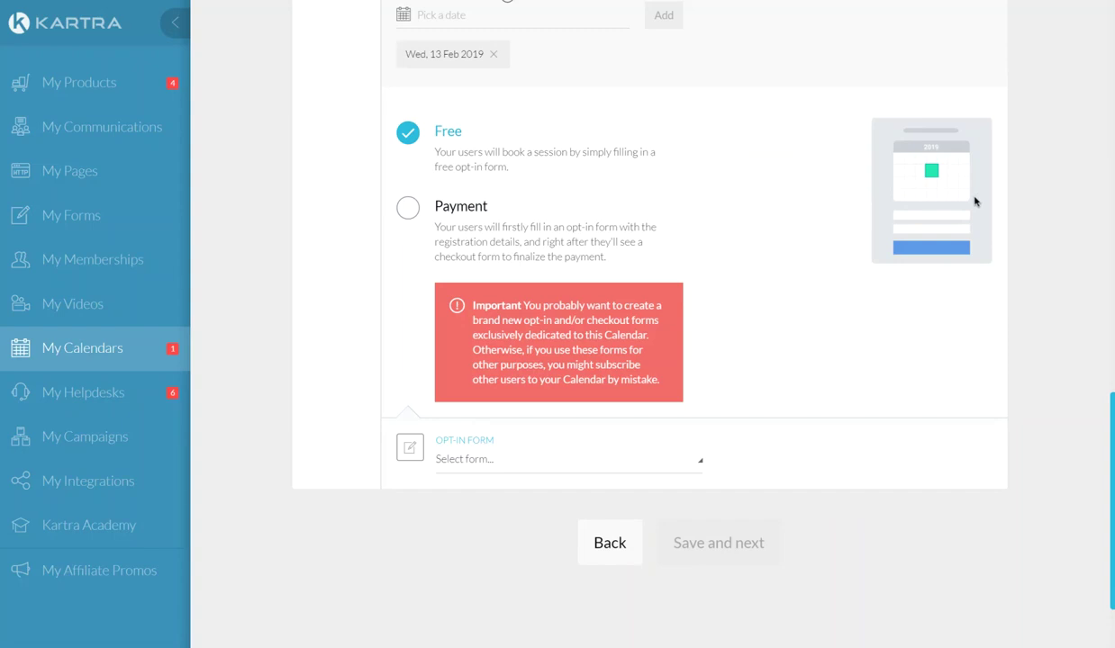
click(408, 209)
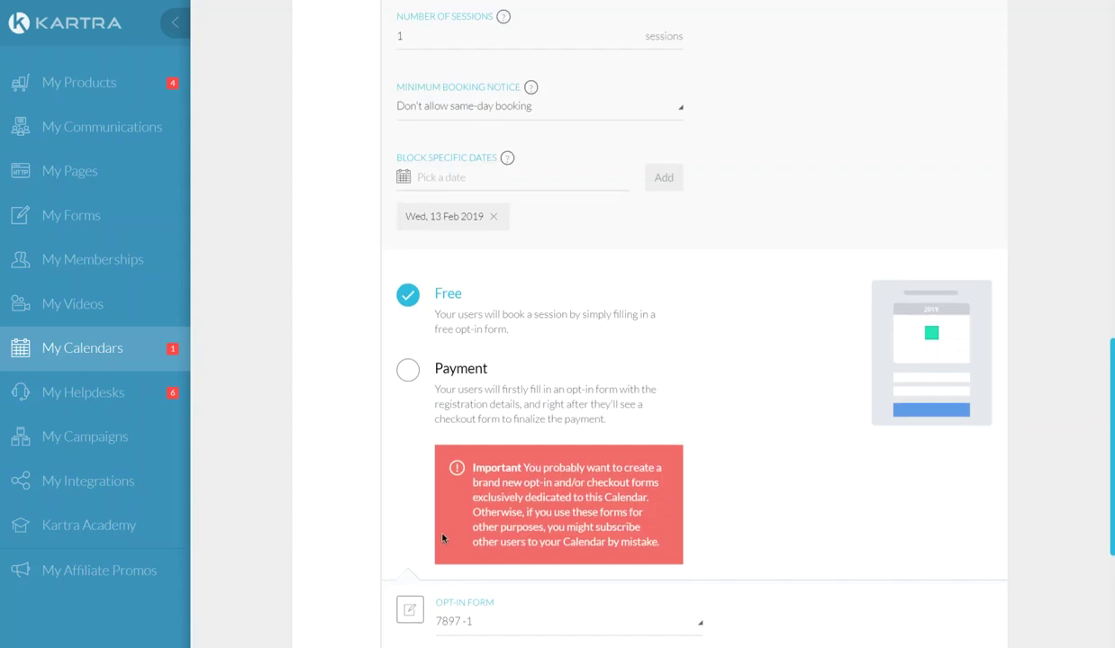
scroll(442, 538, up, 15)
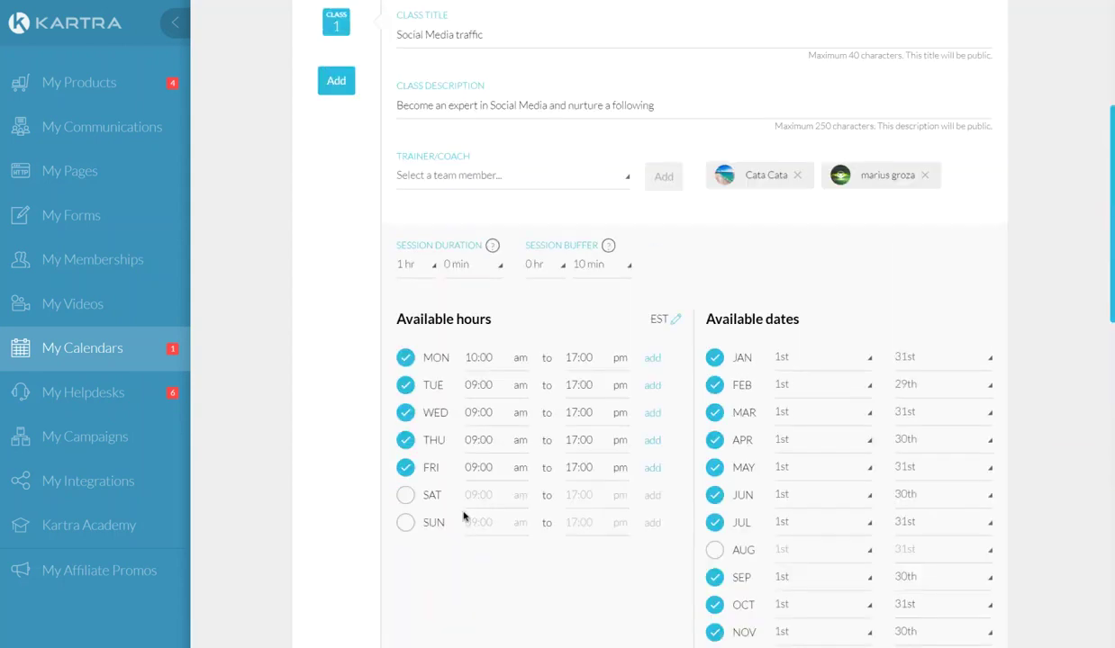
Save the class schedule and advance to the Communications step
click(970, 231)
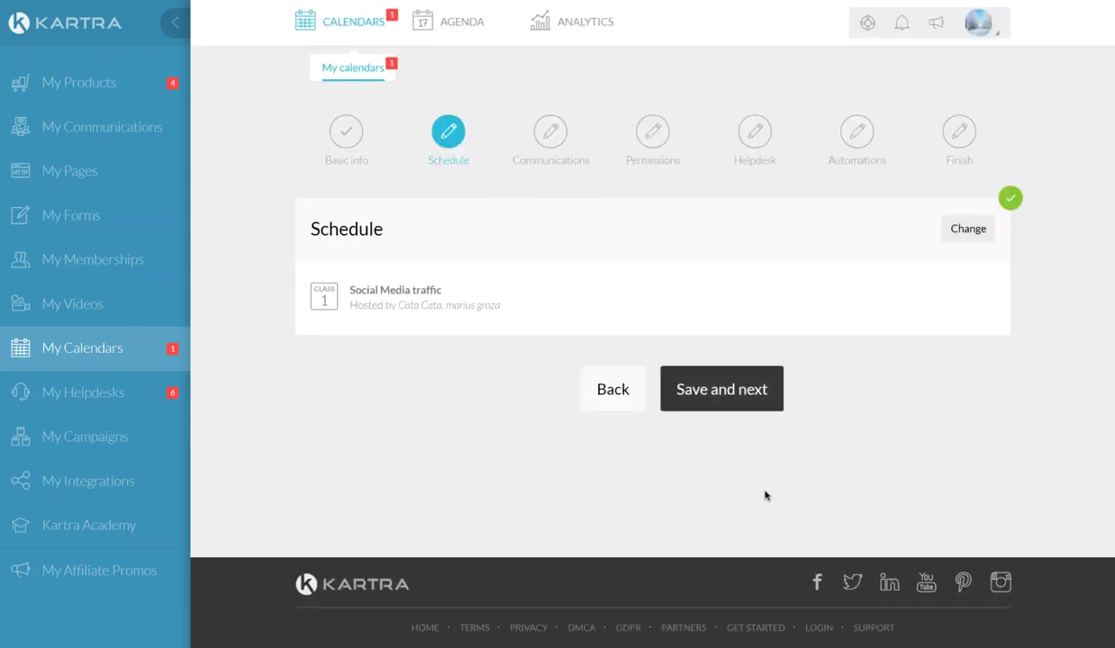
click(740, 404)
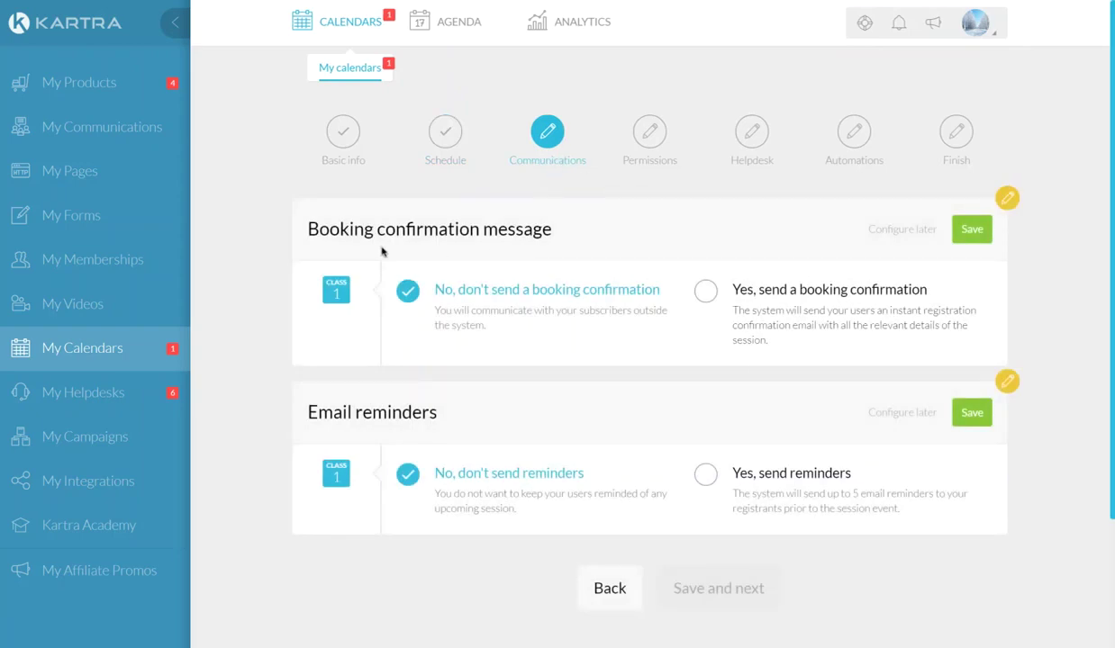
drag(324, 228, 524, 227)
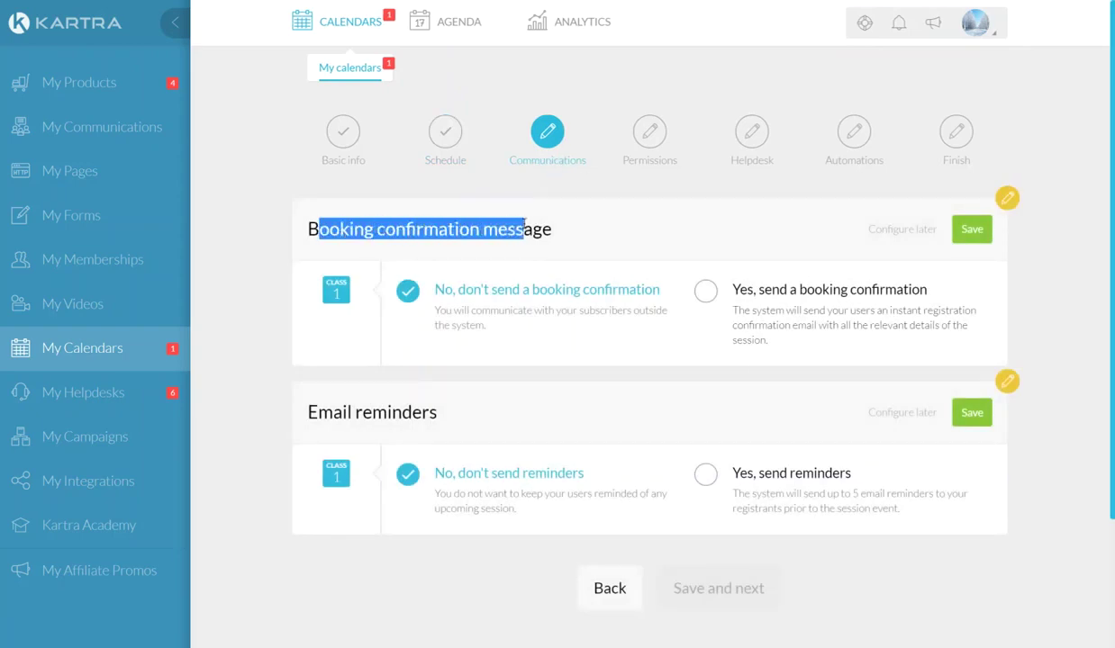
Switch the booking confirmation on and preview its email without making changes
click(705, 290)
scroll(699, 342, down, 1)
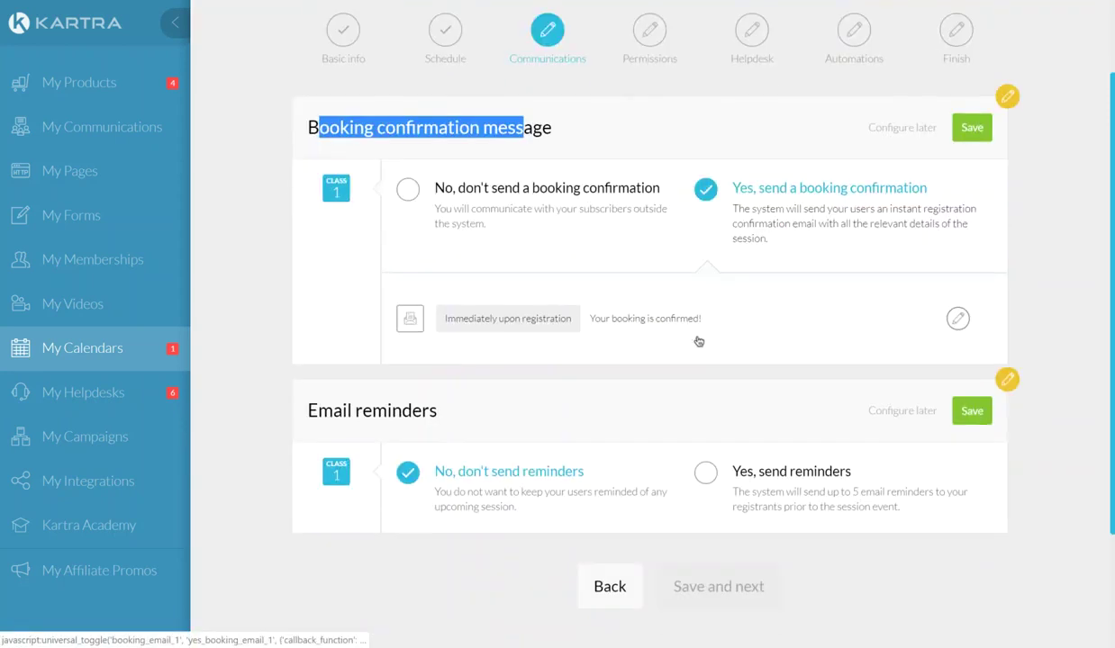
click(956, 319)
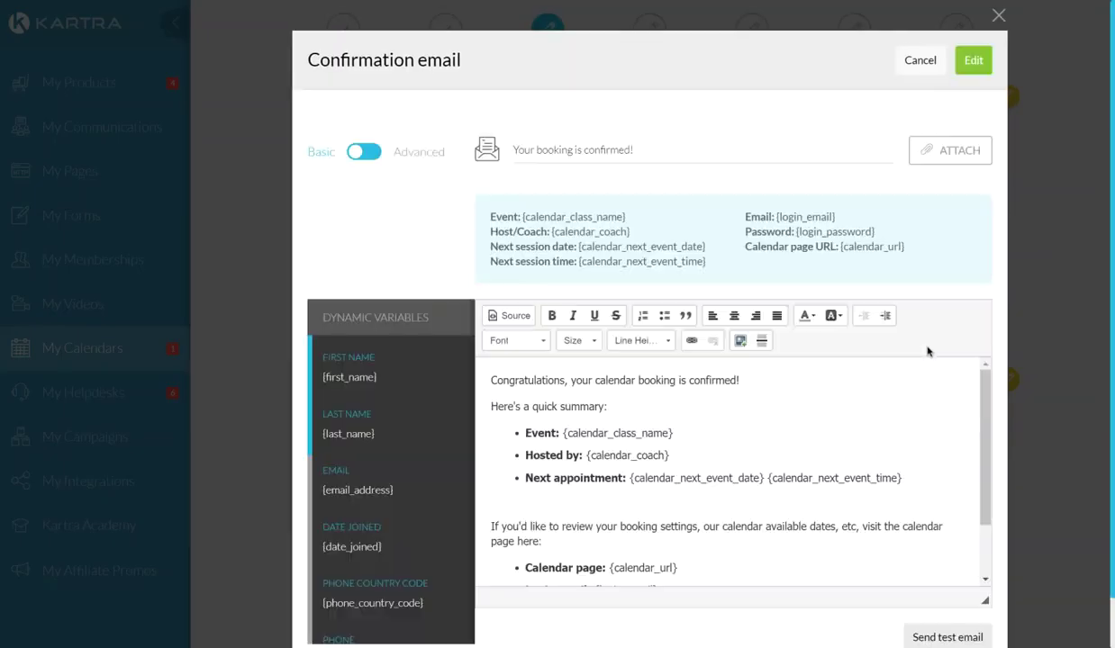
scroll(838, 413, down, 3)
scroll(658, 440, down, 1)
scroll(665, 467, up, 2)
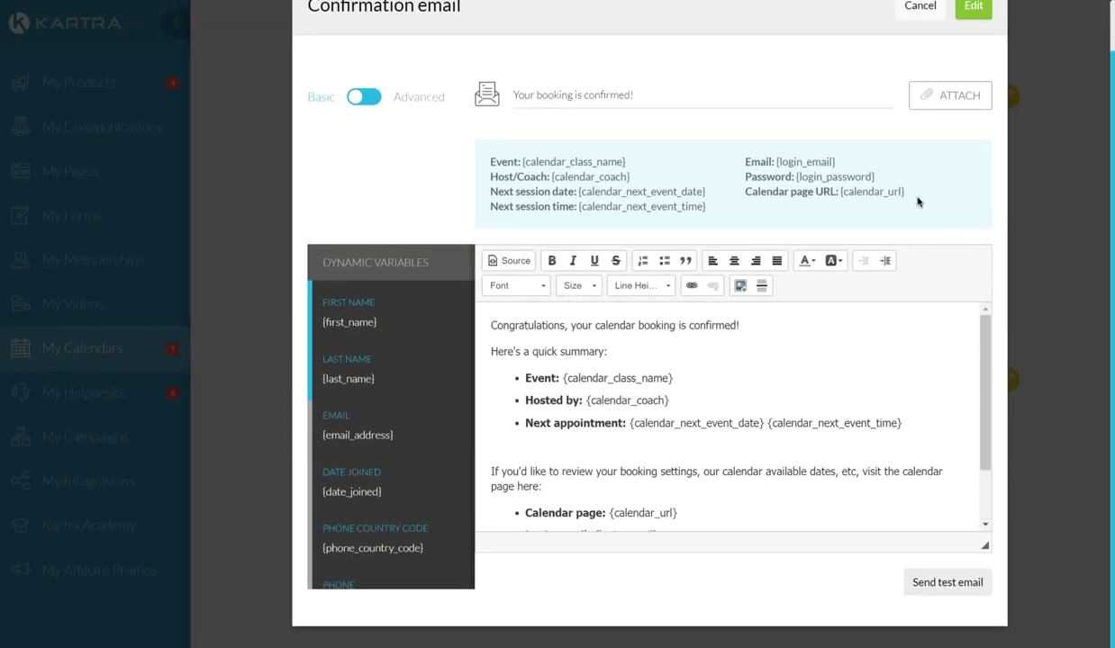
scroll(916, 201, up, 1)
click(921, 60)
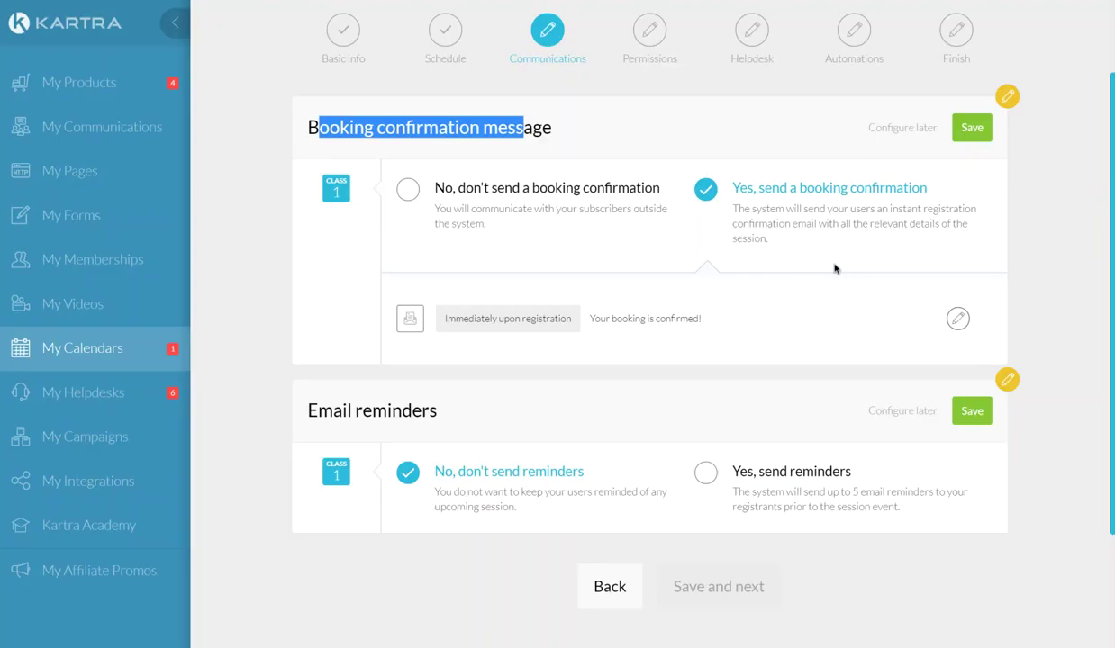
Switch the booking confirmation back off and save that setting
click(514, 226)
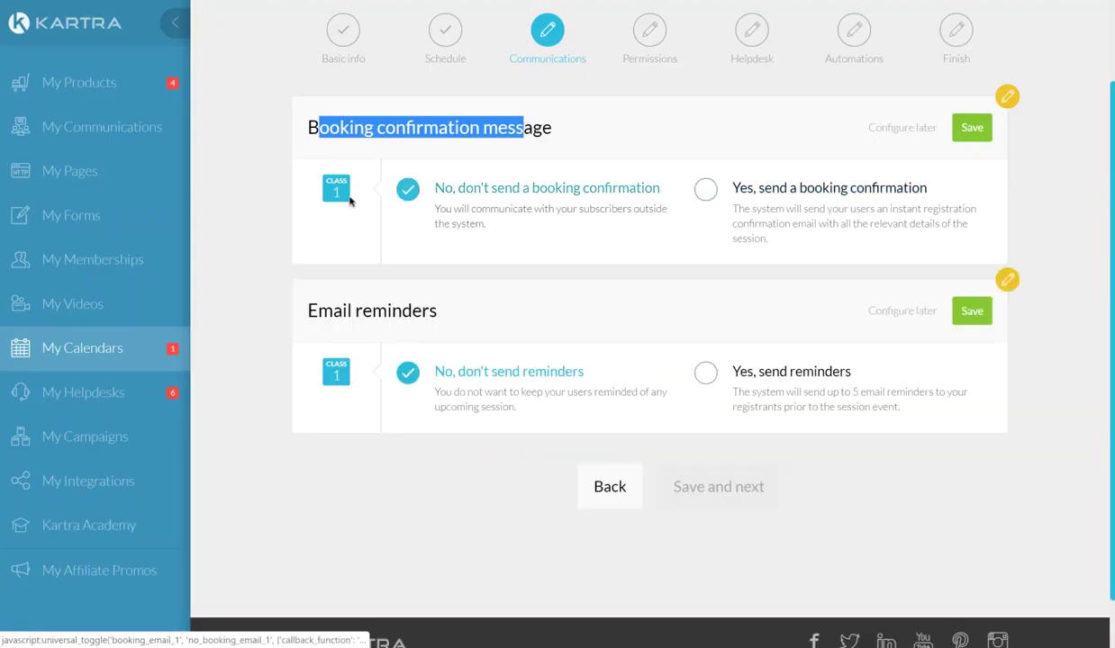
click(205, 254)
click(974, 128)
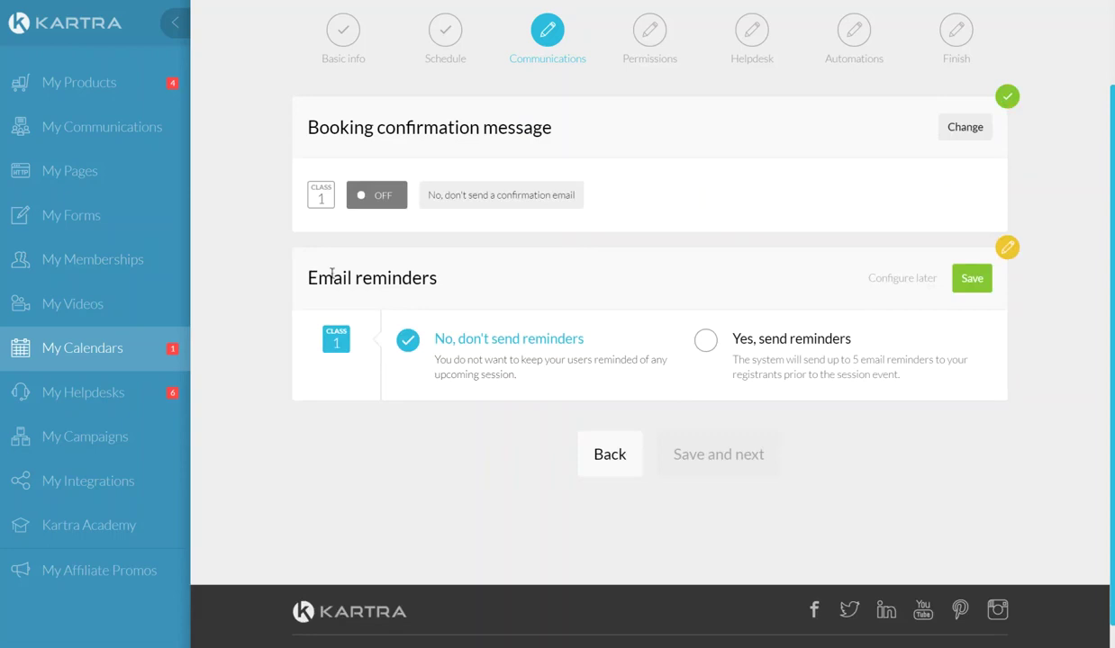
Turn on email reminders and save a first reminder at 2 days 5 hours before
drag(332, 270, 421, 270)
click(705, 340)
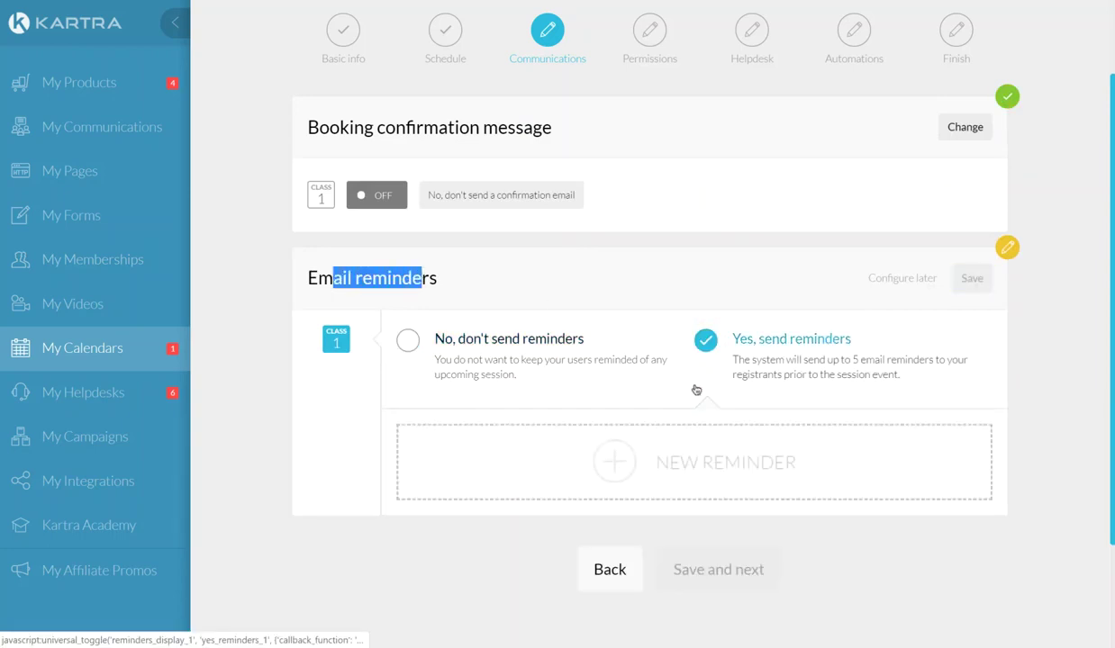
scroll(697, 401, down, 1)
click(703, 391)
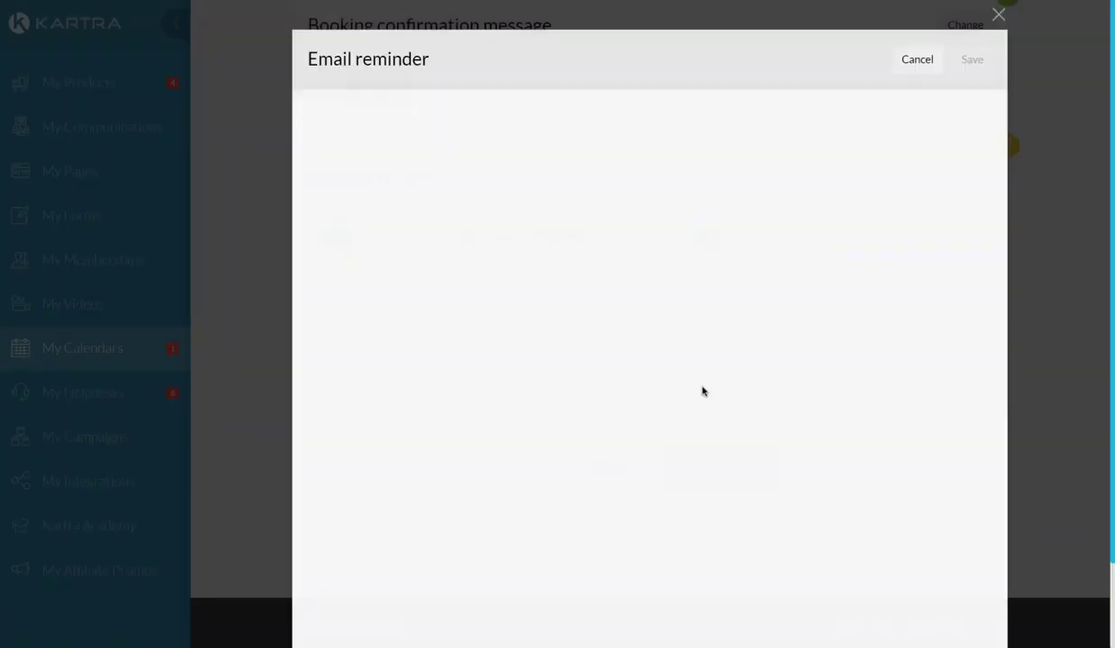
click(520, 137)
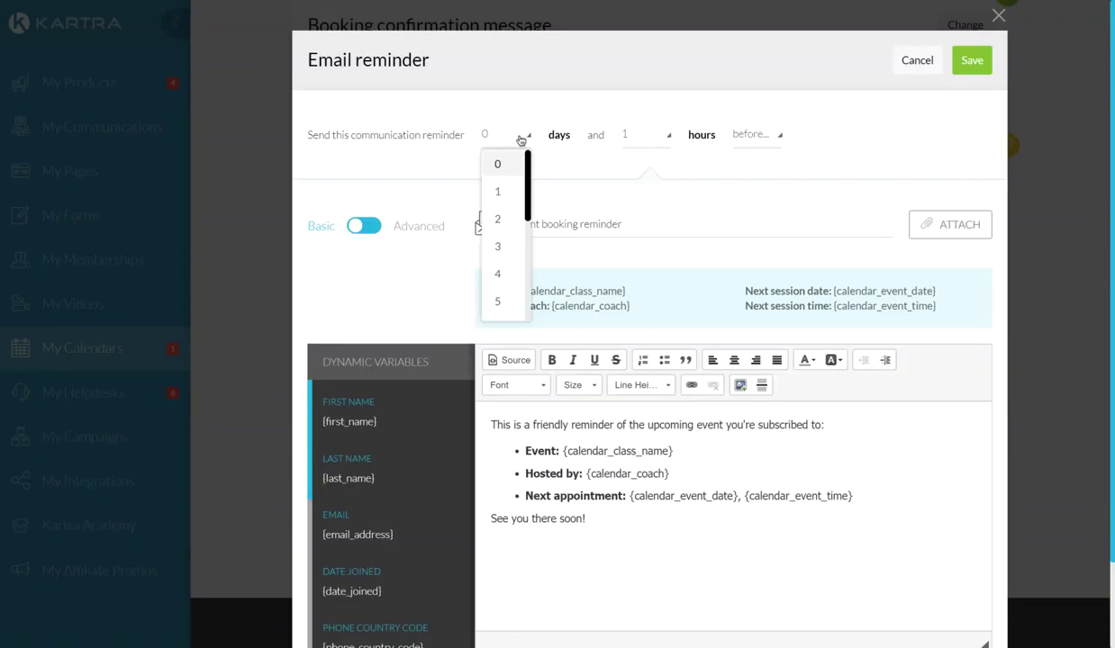
click(503, 219)
click(505, 144)
click(507, 220)
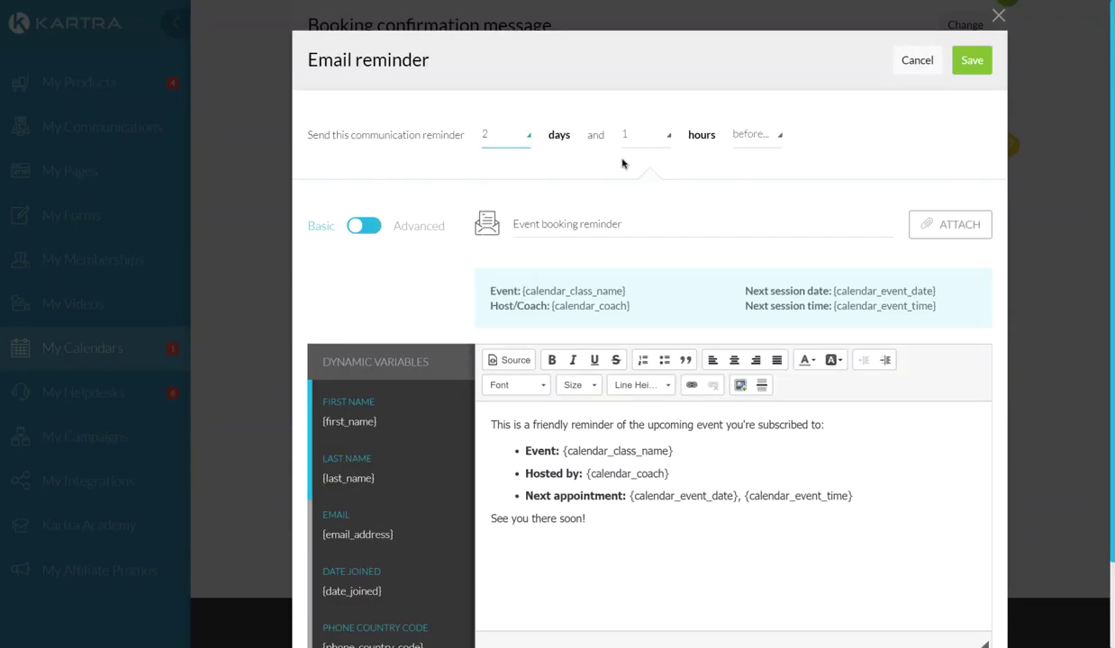
click(612, 136)
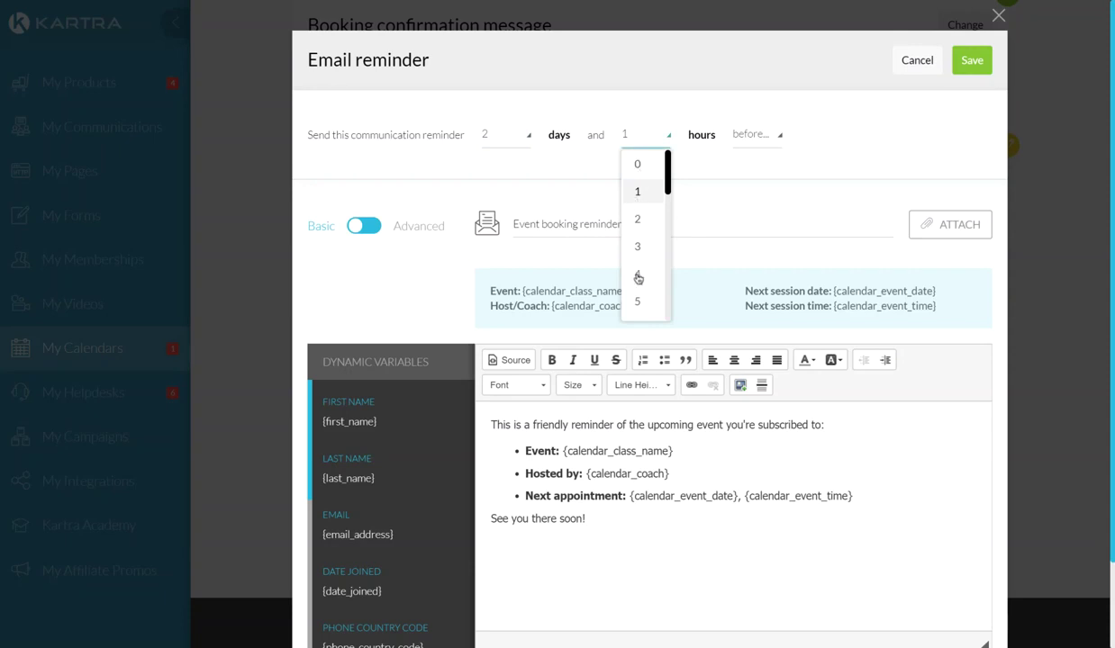
click(639, 300)
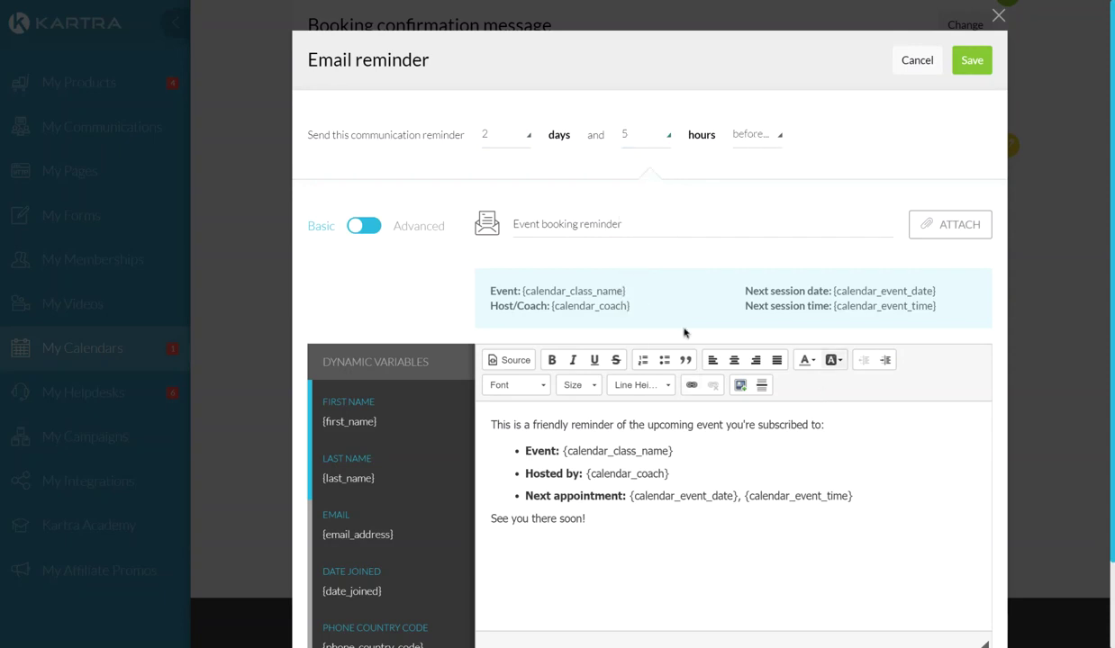
click(973, 62)
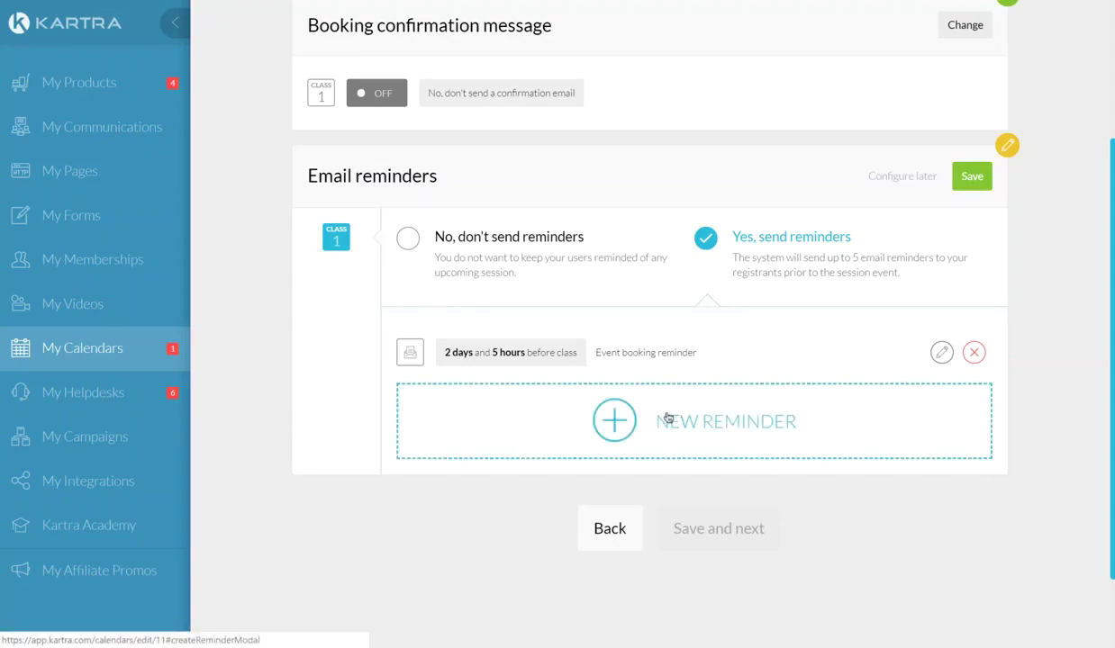
Add and save a second reminder at 0 days 1 hour before
click(667, 421)
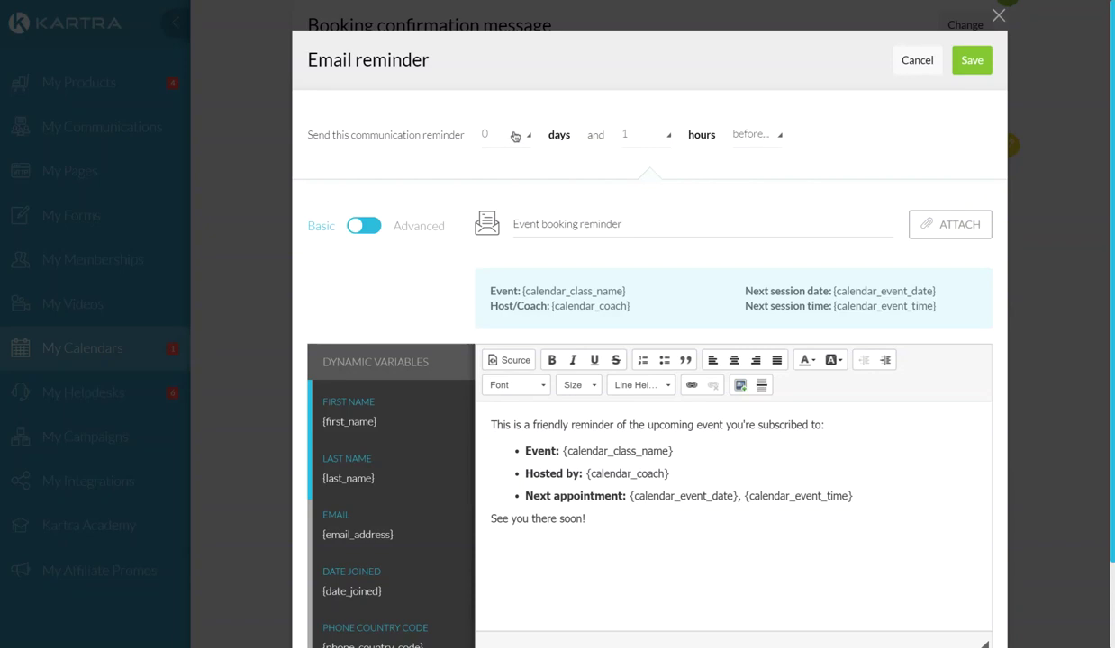
click(515, 137)
click(510, 168)
click(636, 139)
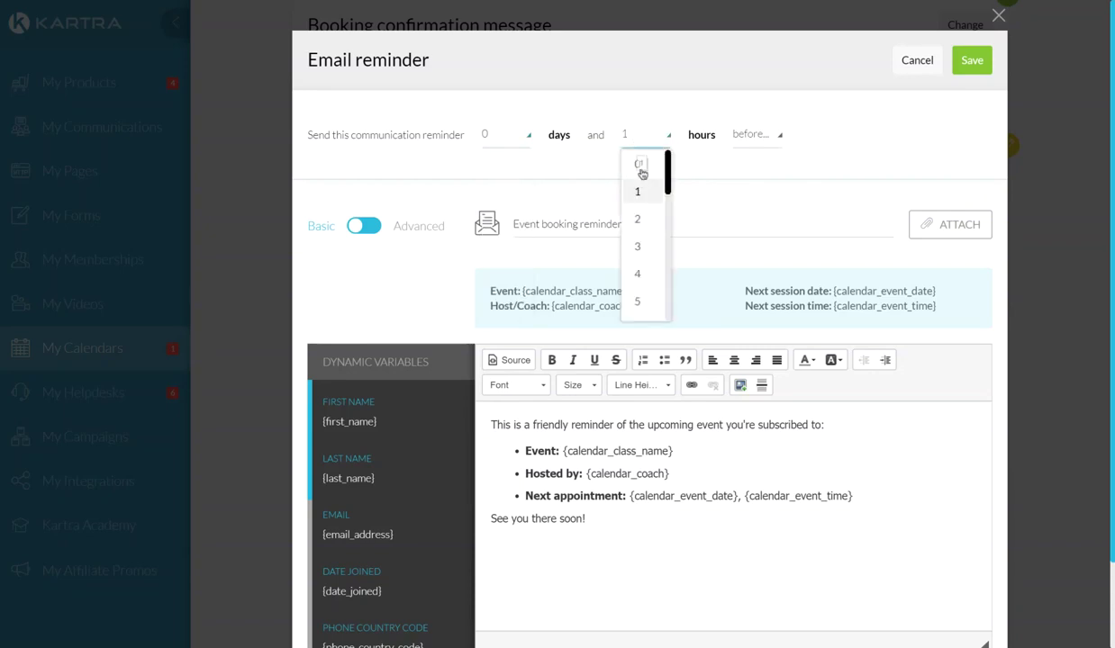
click(642, 191)
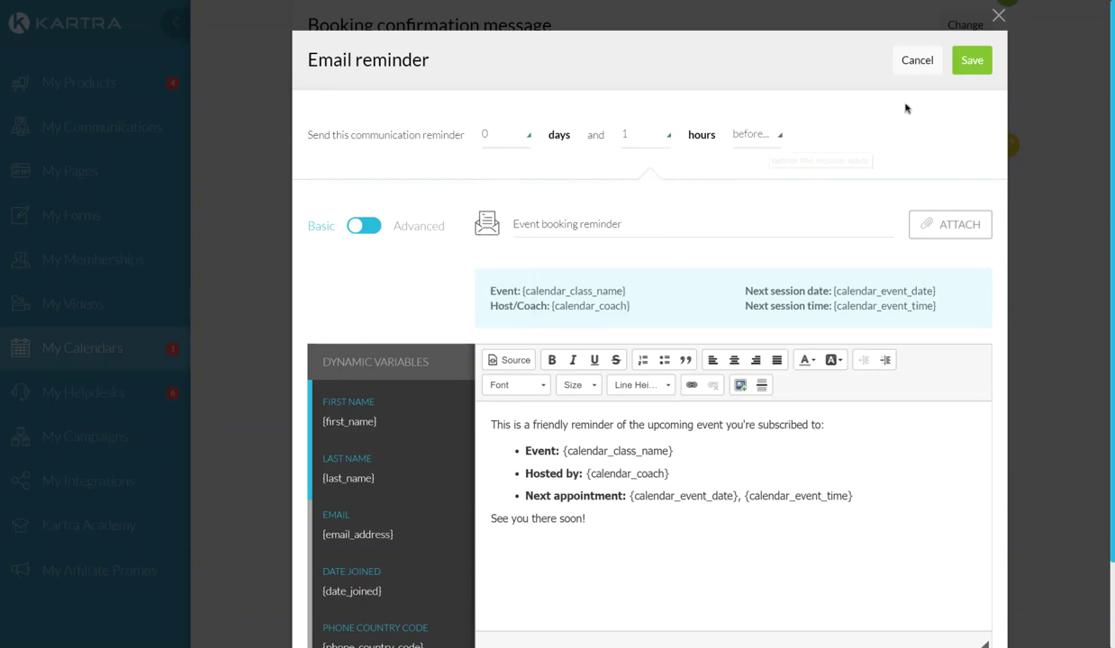
click(971, 59)
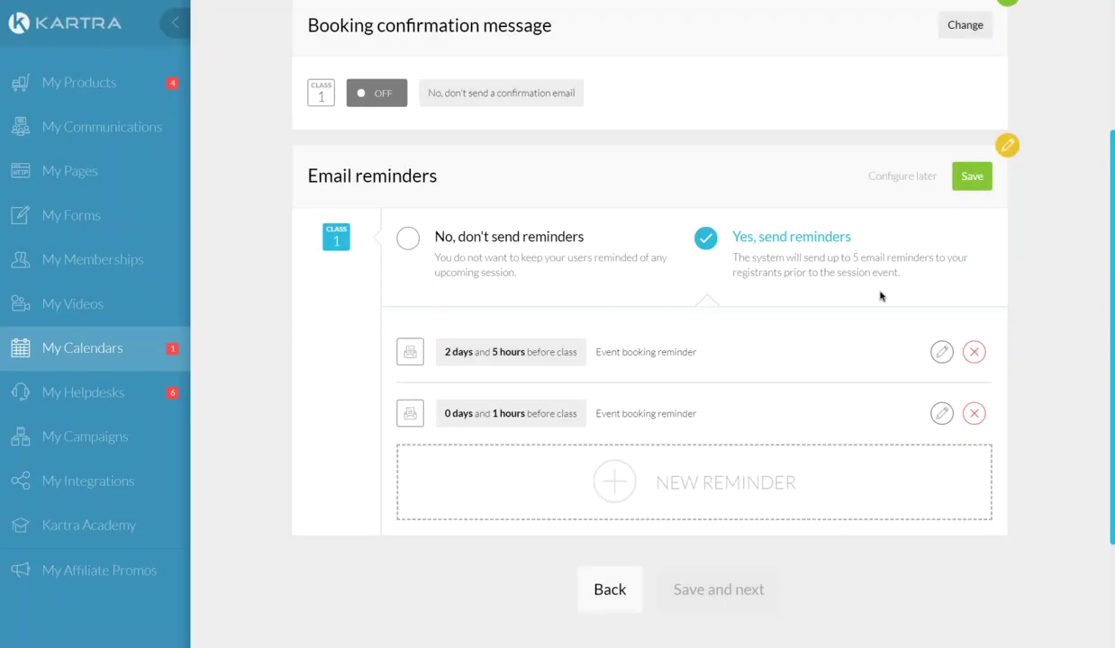
Add and save a third reminder at 0 days 2 hours after the session
click(689, 473)
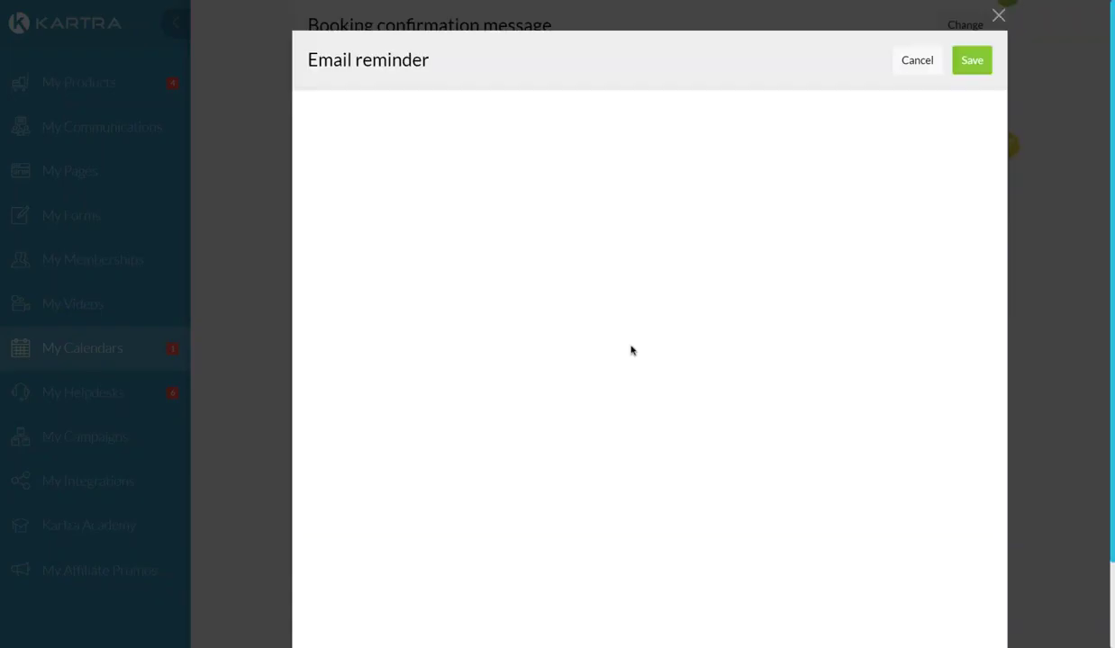
click(512, 135)
click(498, 165)
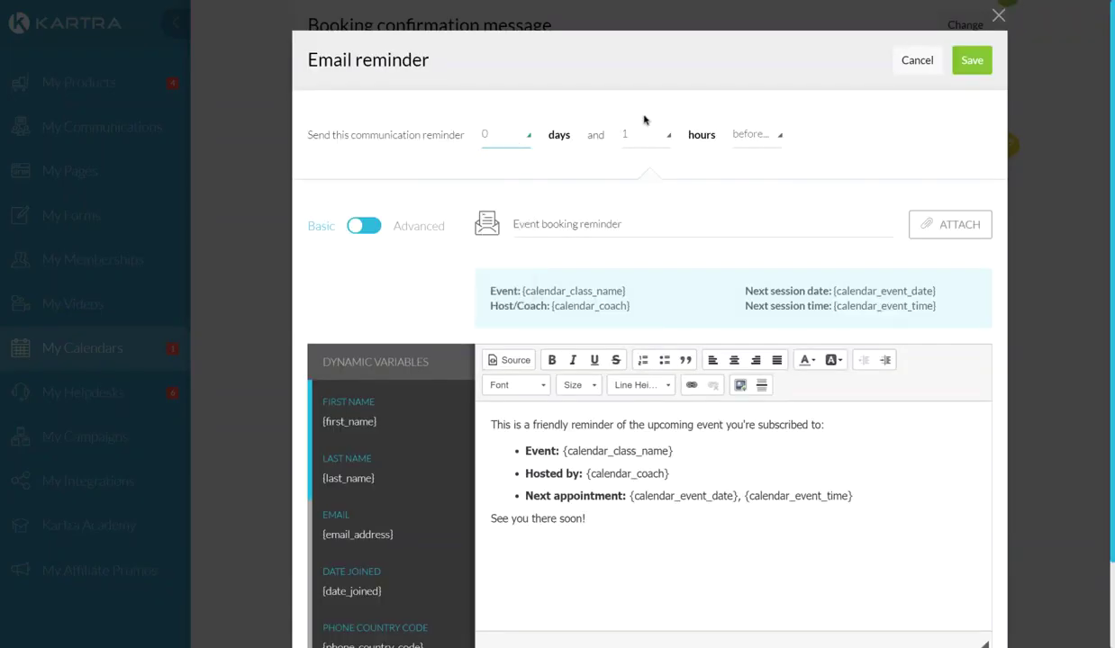
click(633, 137)
click(643, 218)
click(758, 136)
click(734, 193)
drag(622, 225, 515, 230)
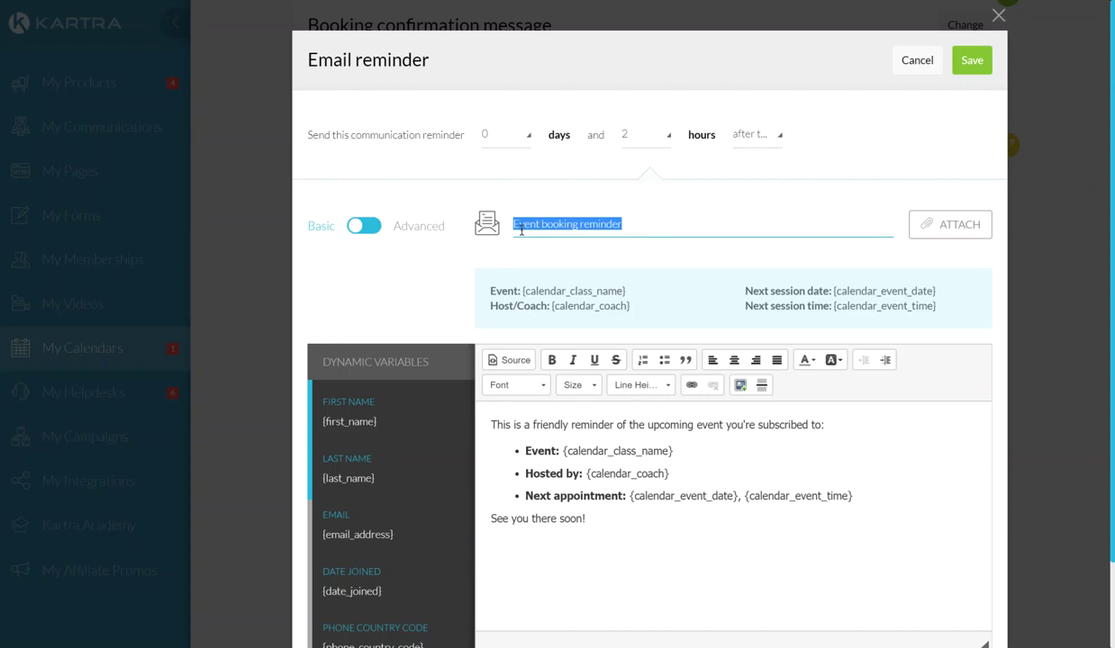
click(498, 473)
key(ctrl+a)
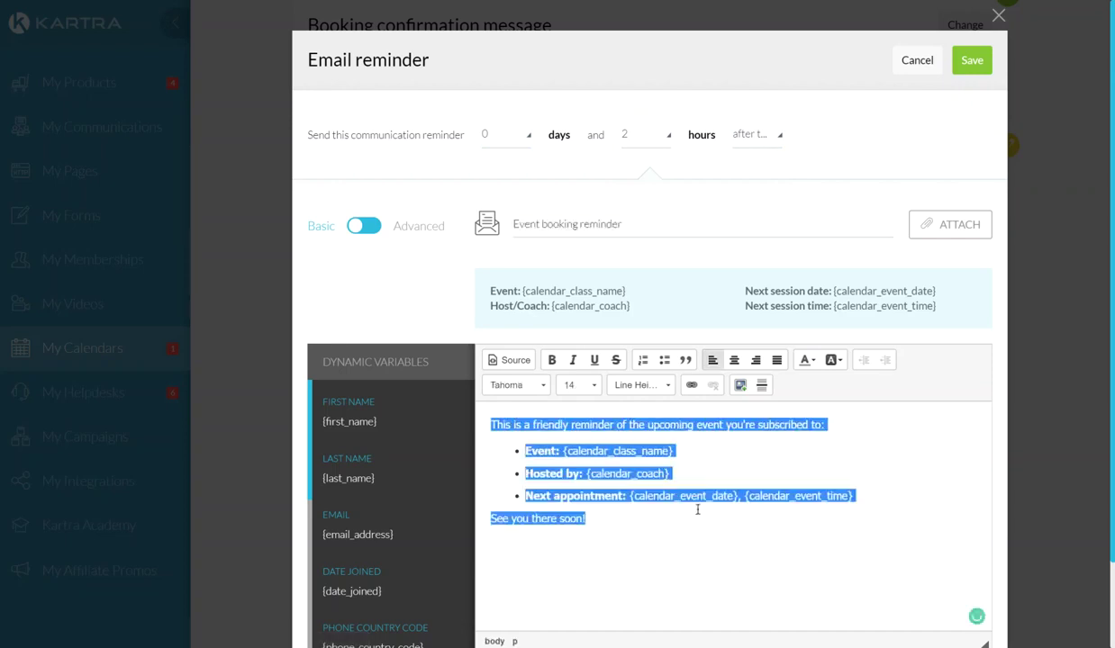
click(697, 510)
click(942, 59)
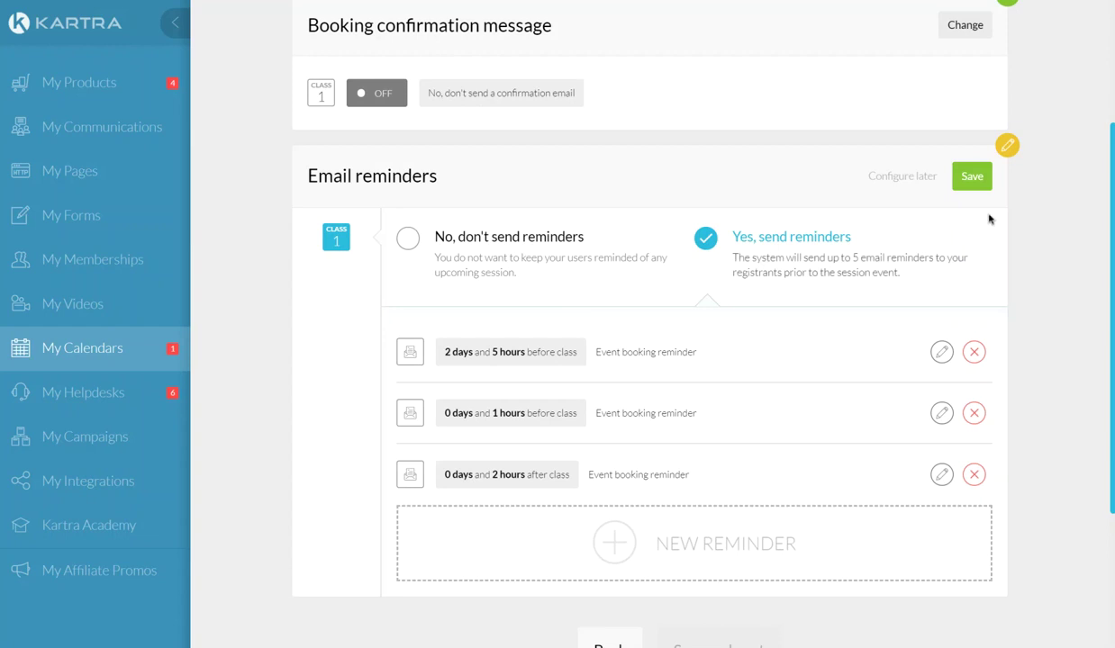
Save the reminders, then keep 'No, don't allow cancellations' in Permissions and save it
click(973, 179)
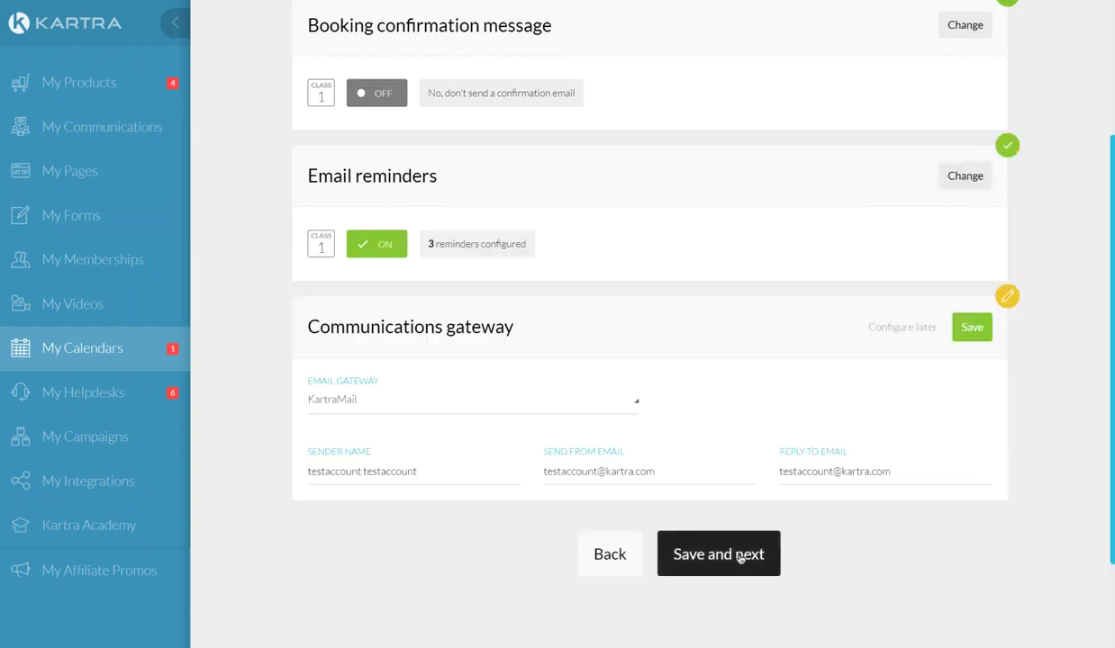
click(740, 555)
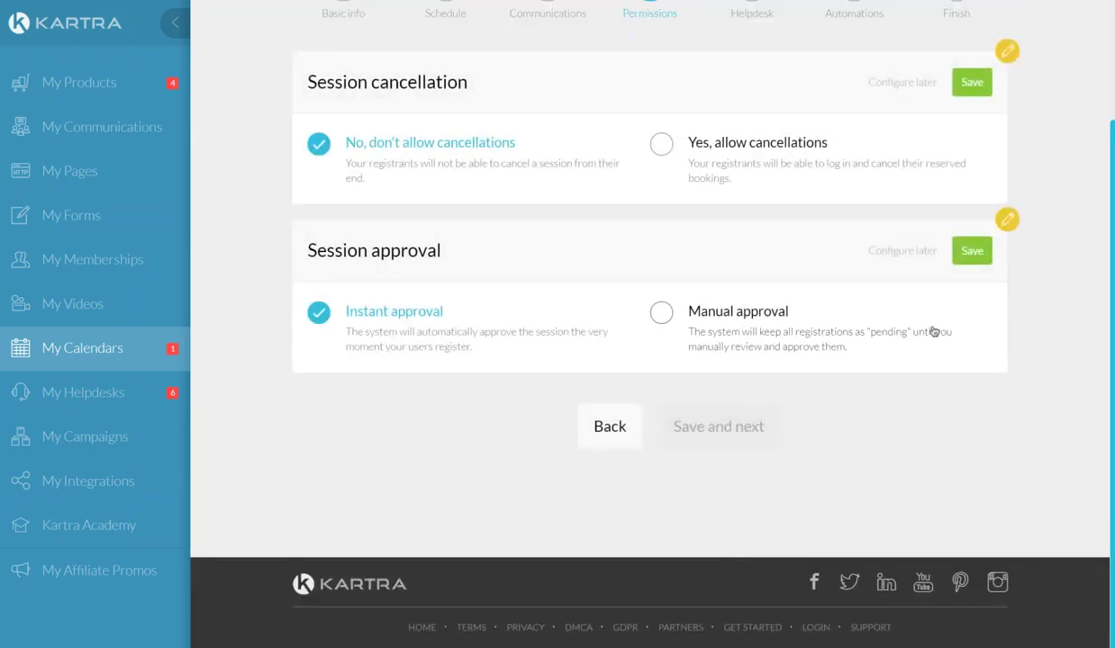
scroll(817, 359, up, 3)
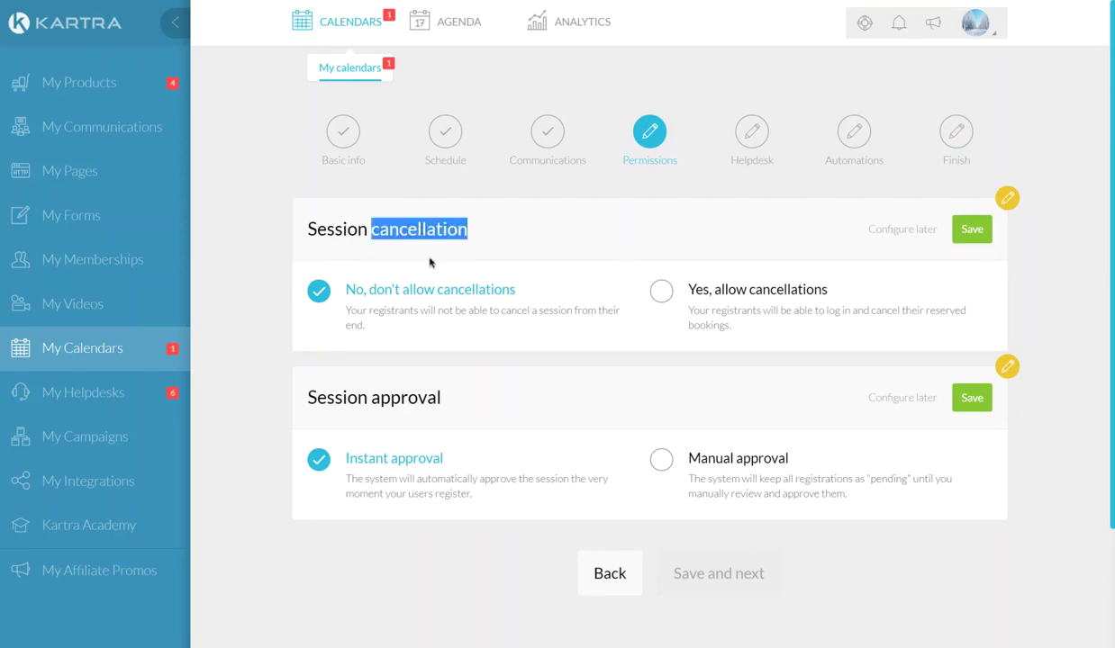
double_click(410, 225)
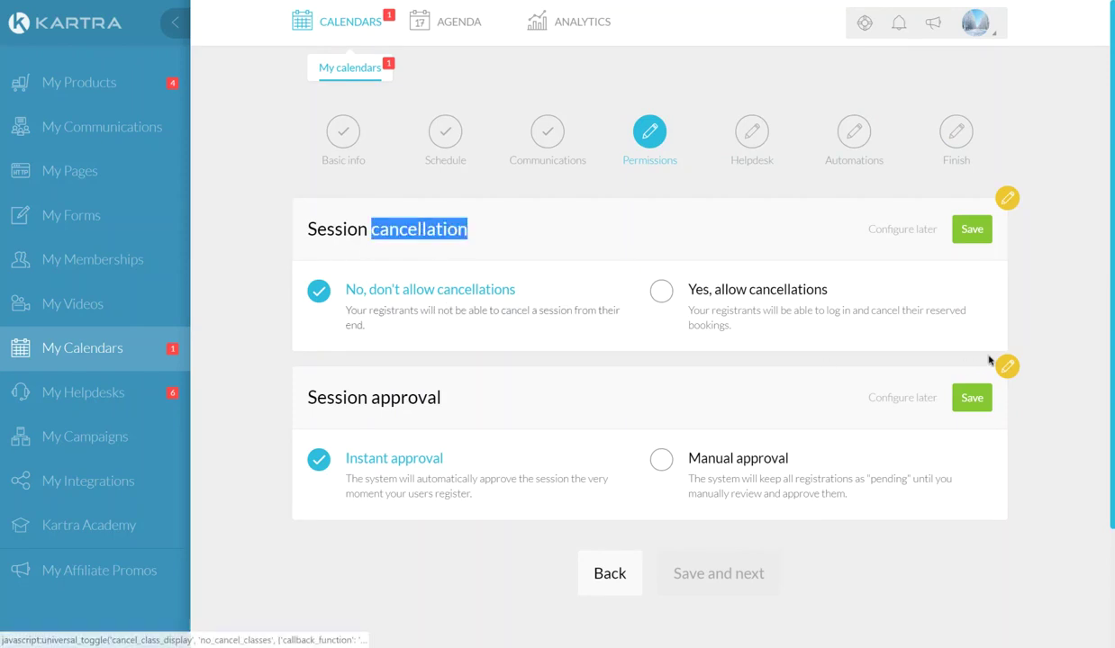
click(1047, 348)
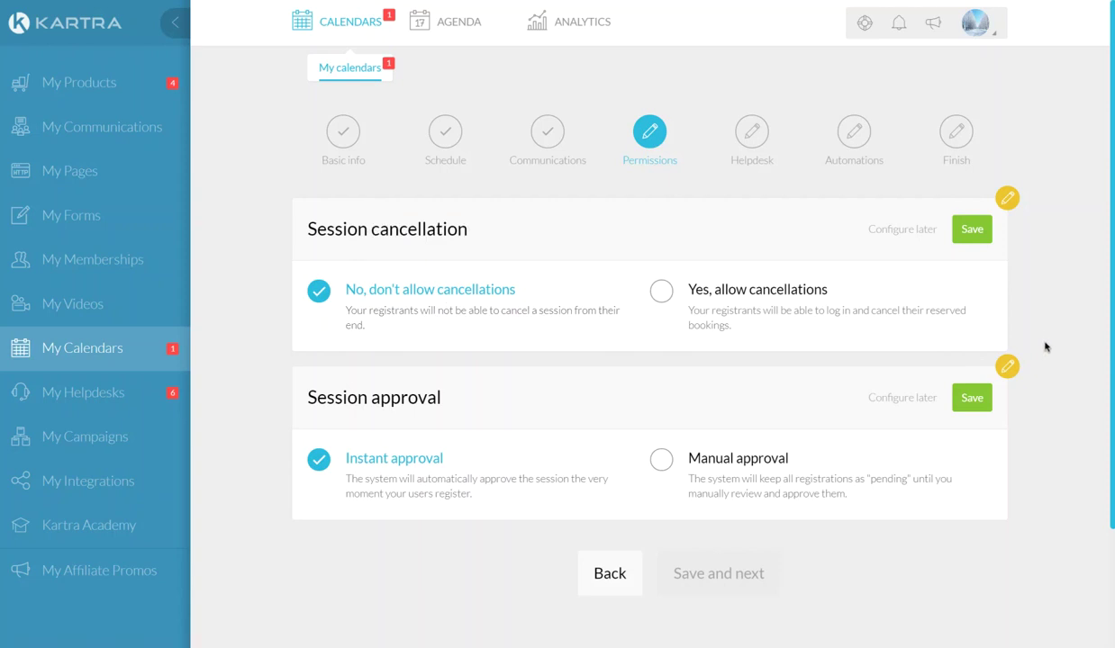
click(959, 236)
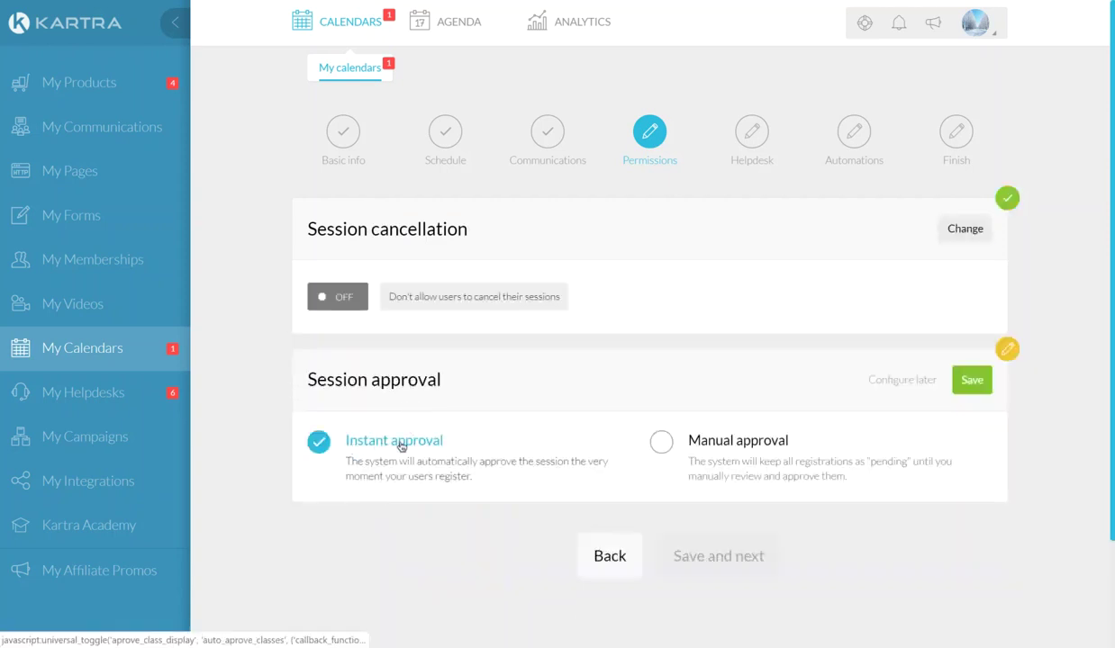
Require manual approval for bookings and save that setting
click(660, 441)
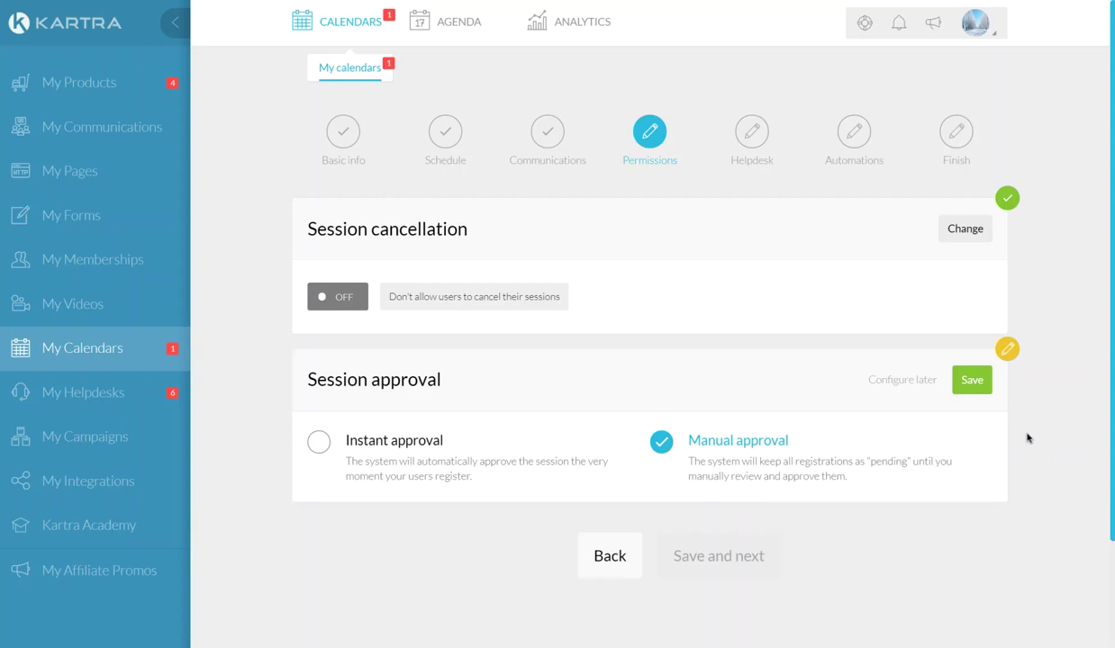
click(957, 378)
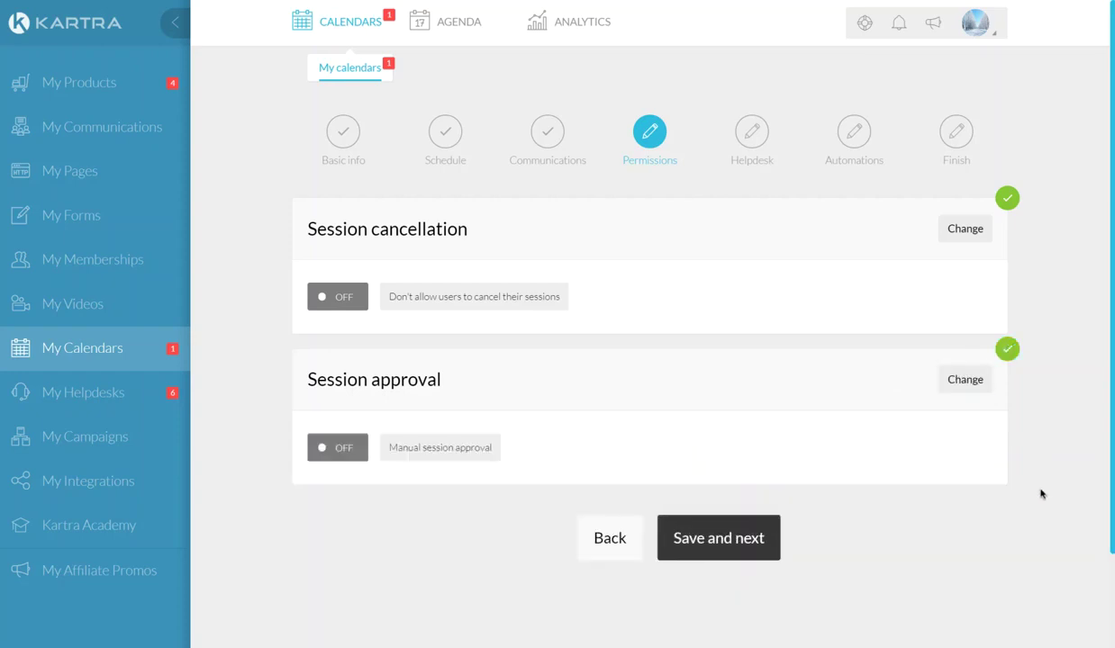
click(717, 537)
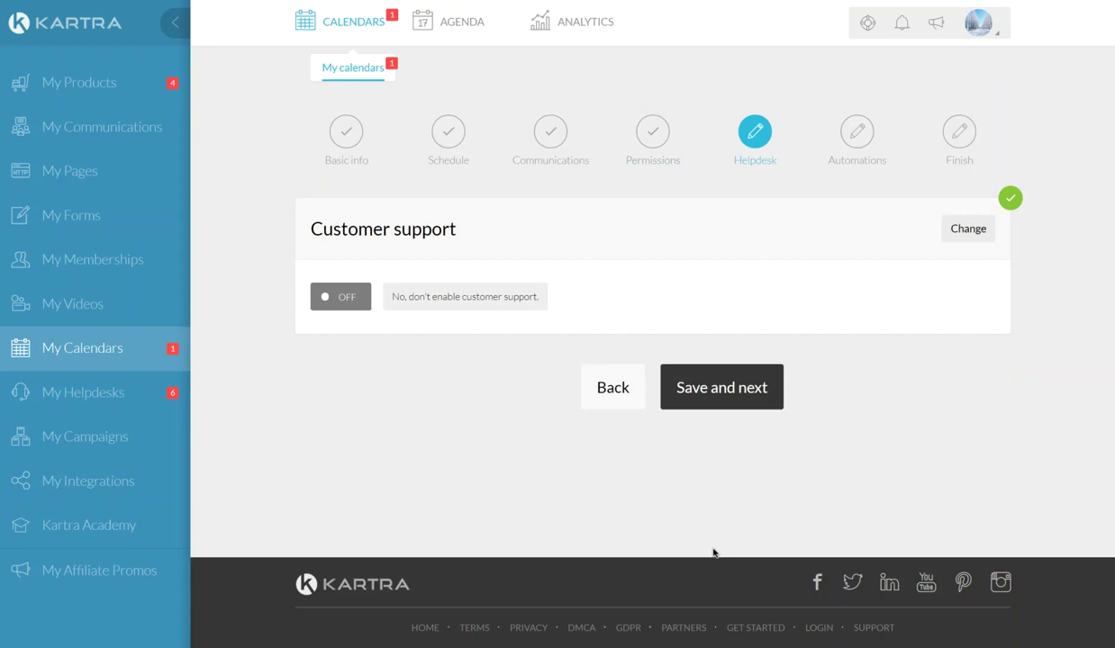
On Automations, review the tags, lists, sequences and advanced automations toggles, all off
click(723, 404)
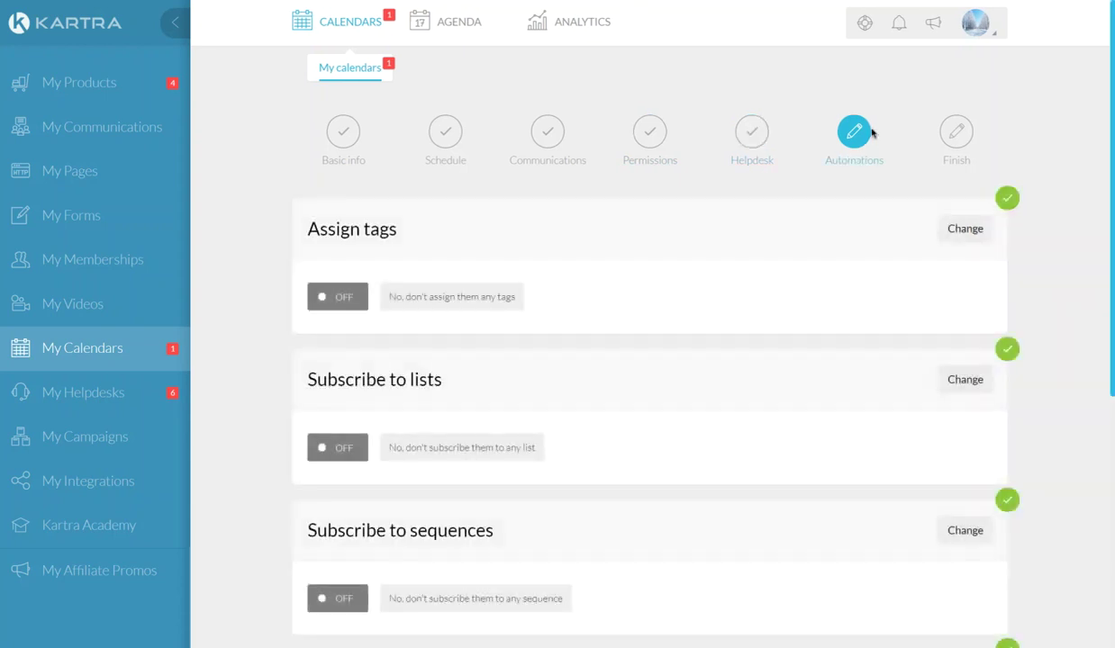
double_click(372, 226)
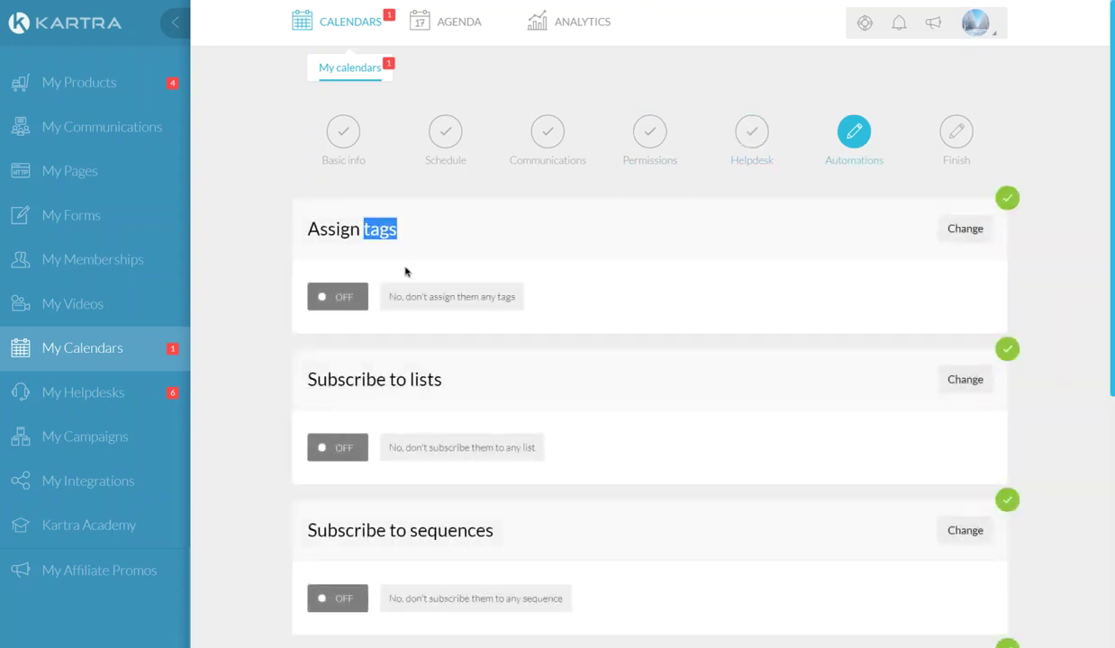
double_click(418, 379)
scroll(559, 378, down, 2)
triple_click(502, 328)
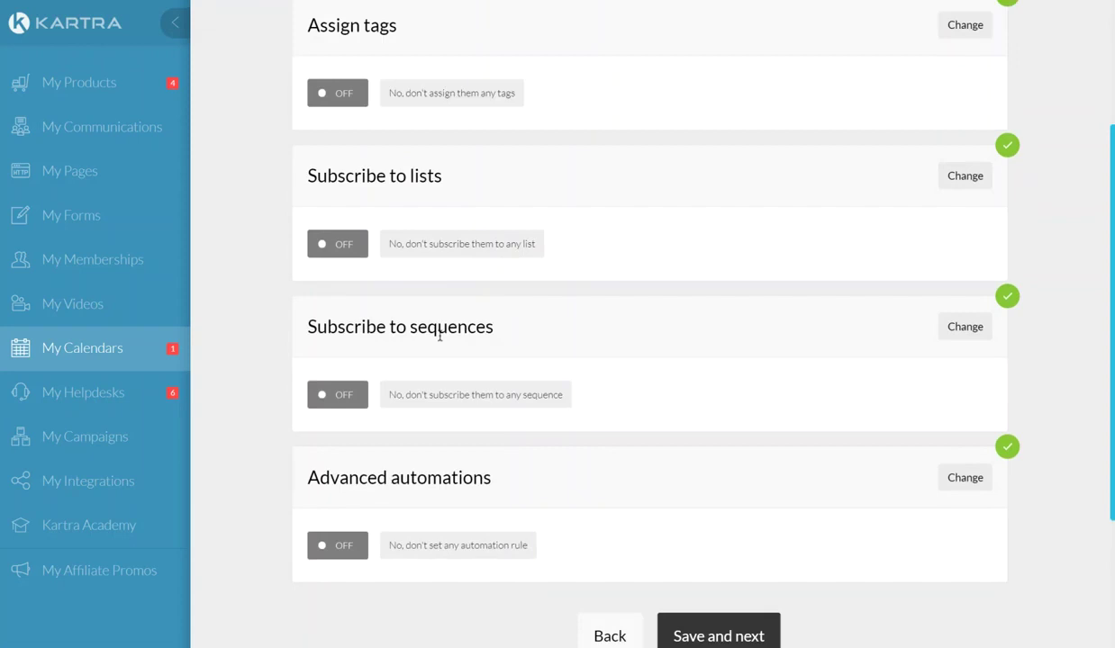
double_click(440, 477)
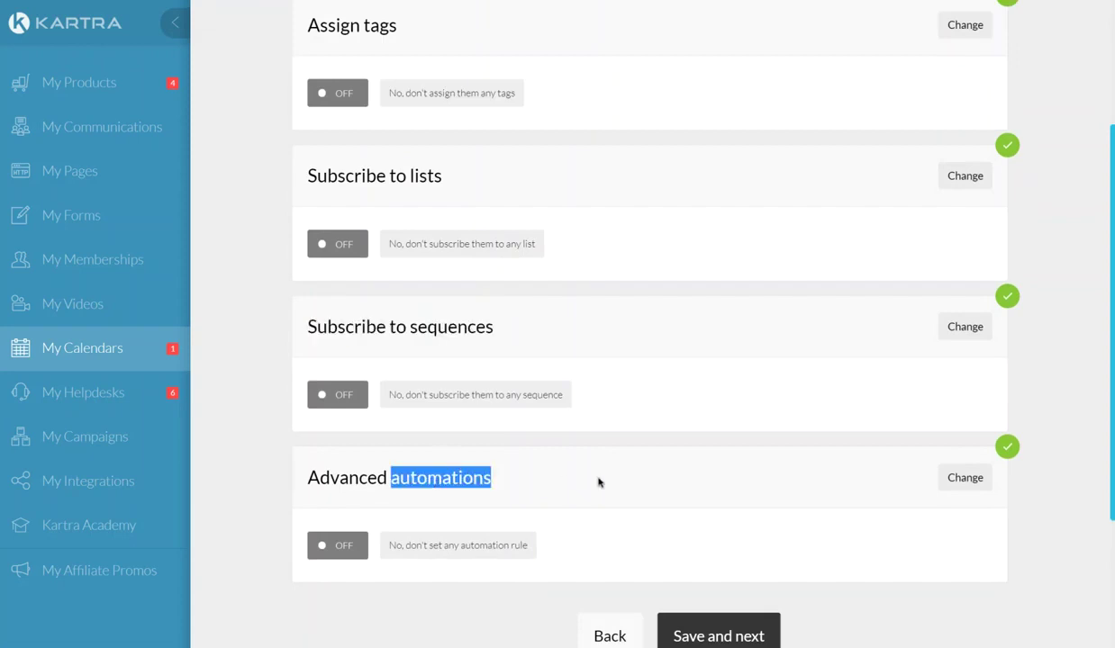
click(597, 482)
Recheck the Assign tags and Advanced automations sections, leaving them switched off
scroll(596, 483, up, 2)
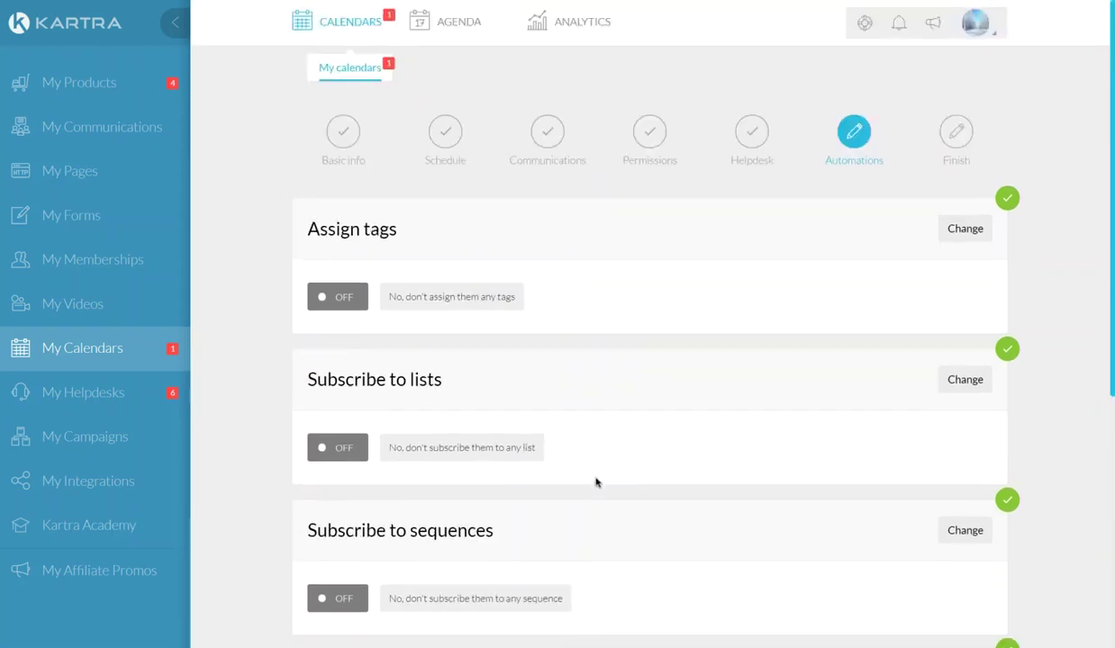
scroll(594, 483, down, 1)
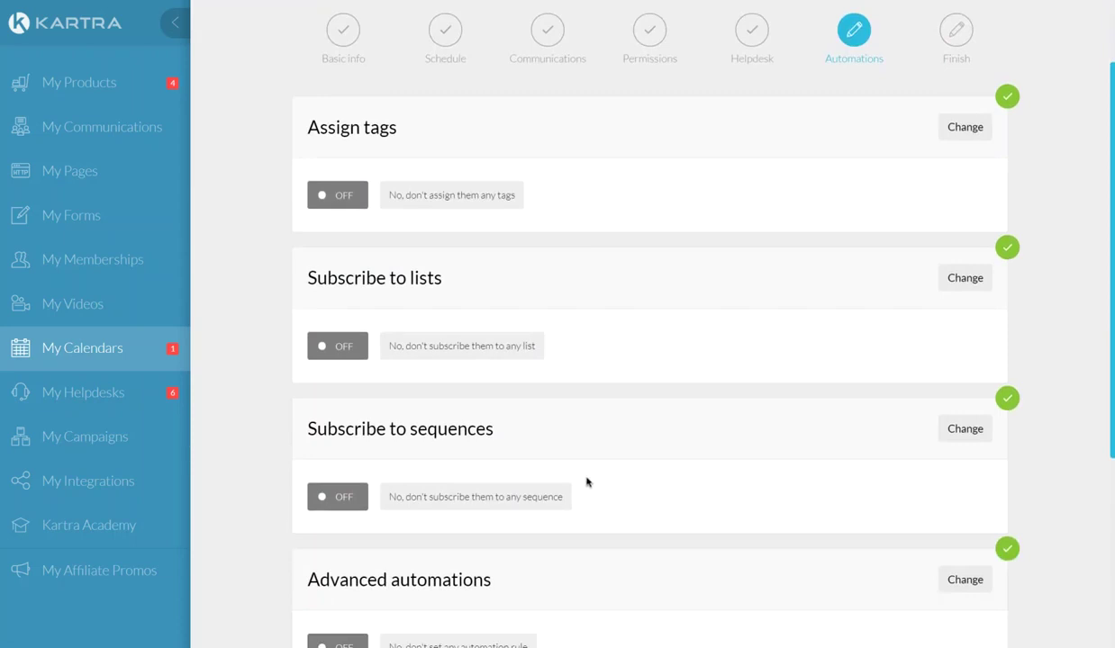
scroll(540, 360, down, 1)
scroll(433, 229, up, 2)
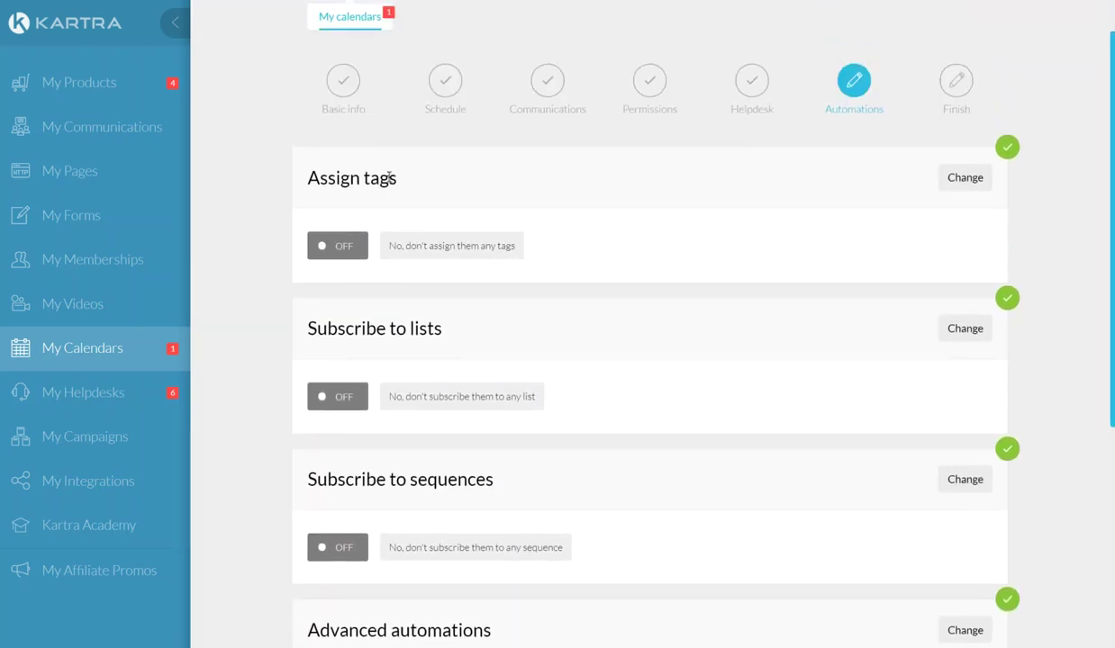
double_click(378, 178)
scroll(590, 309, down, 4)
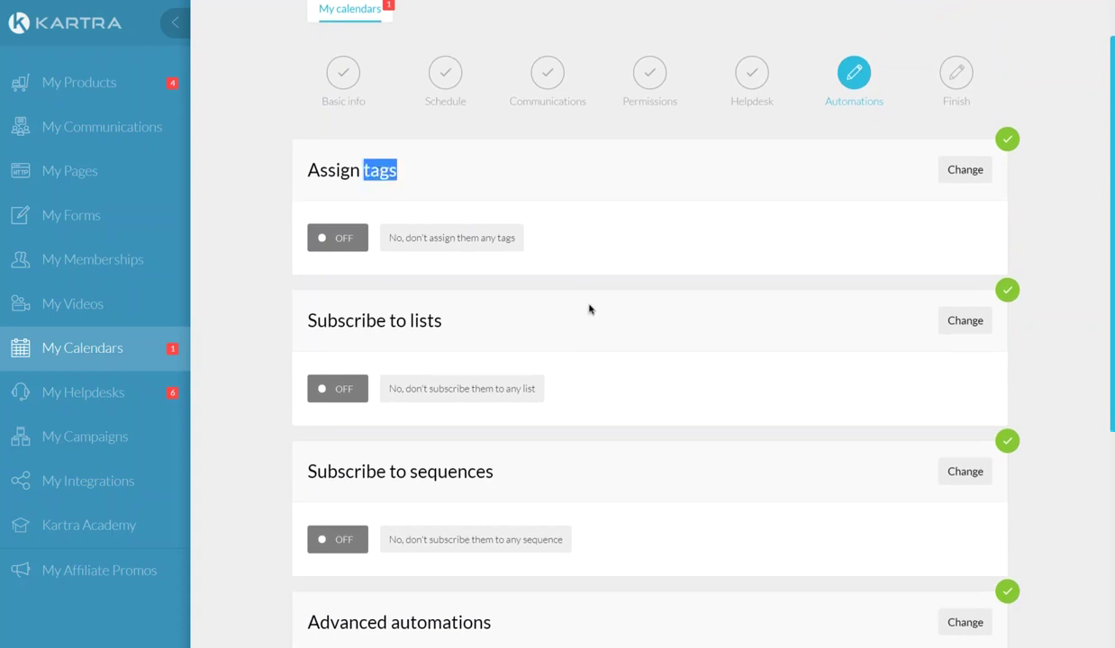
double_click(453, 326)
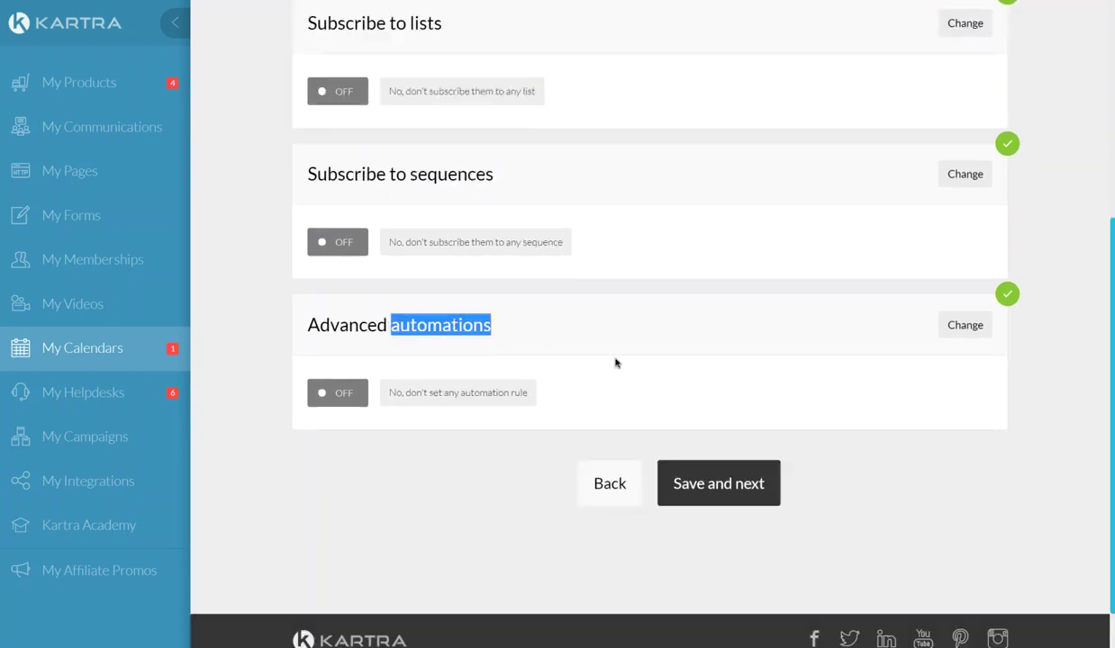
click(725, 353)
scroll(721, 358, up, 4)
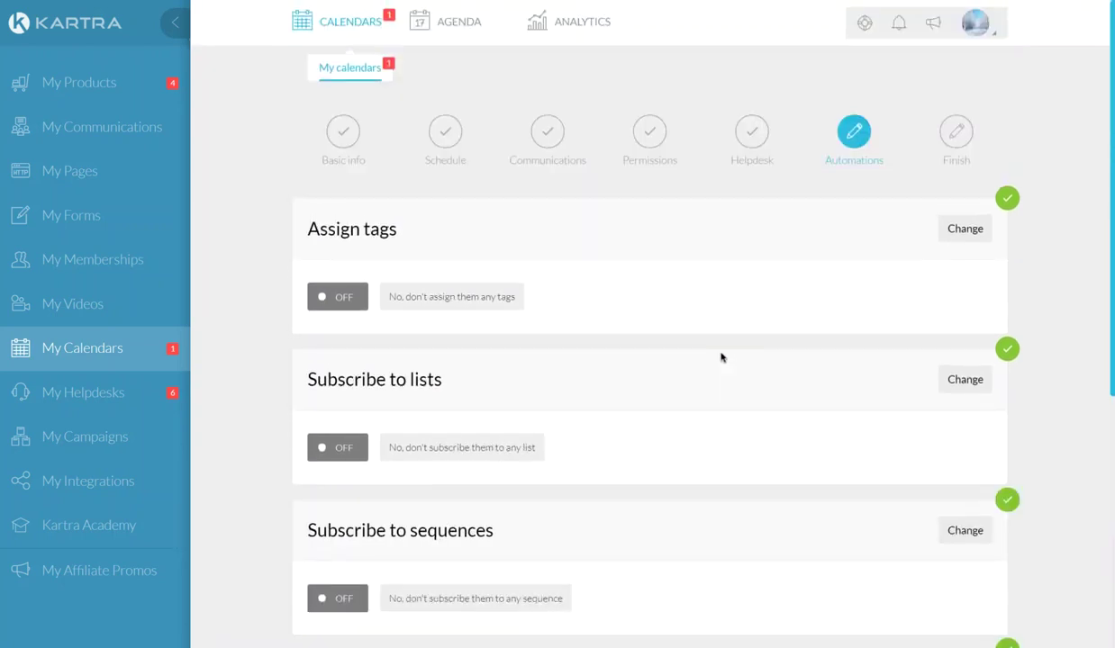
scroll(721, 405, down, 5)
Save the Automations step and copy the calendar URL shown on the Finish page
click(711, 533)
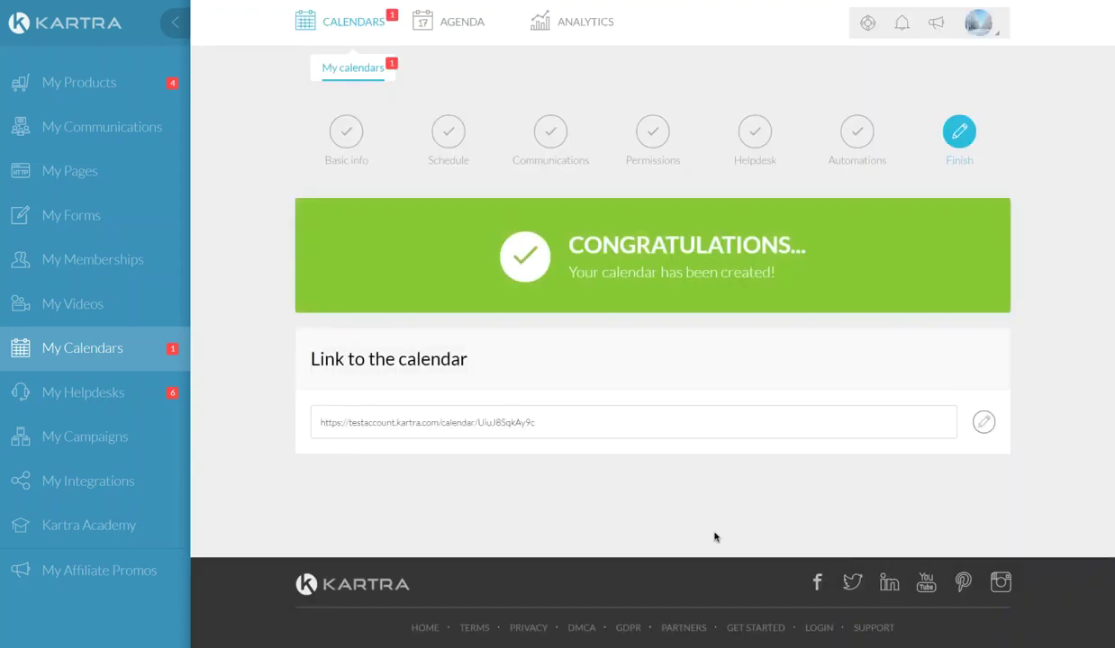
triple_click(429, 423)
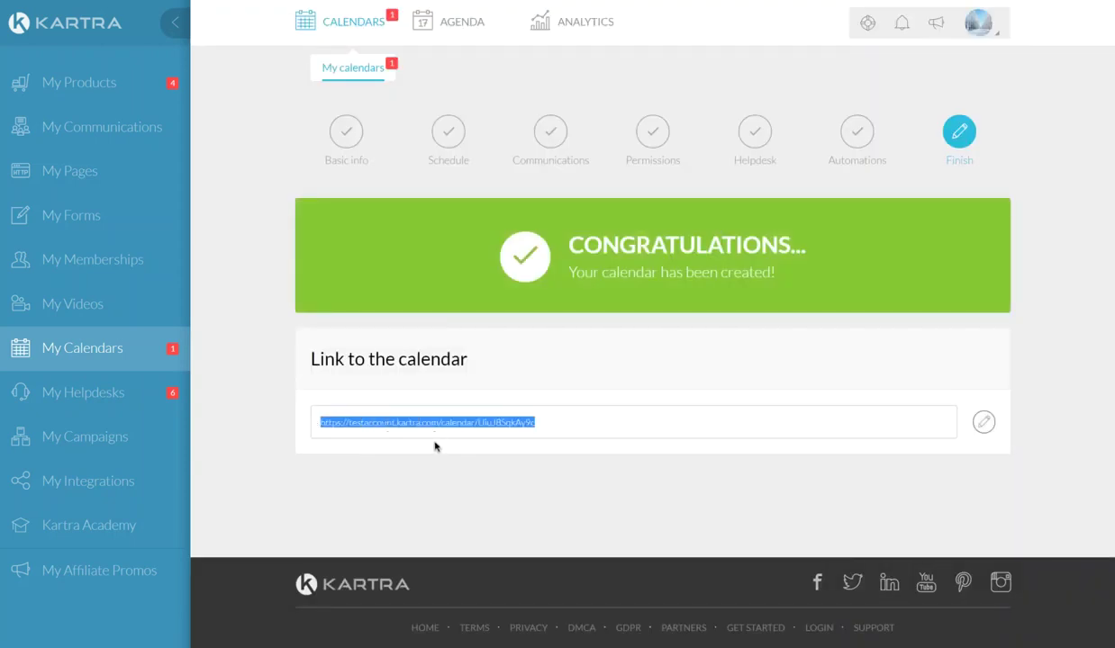
right_click(439, 420)
click(493, 433)
click(380, 472)
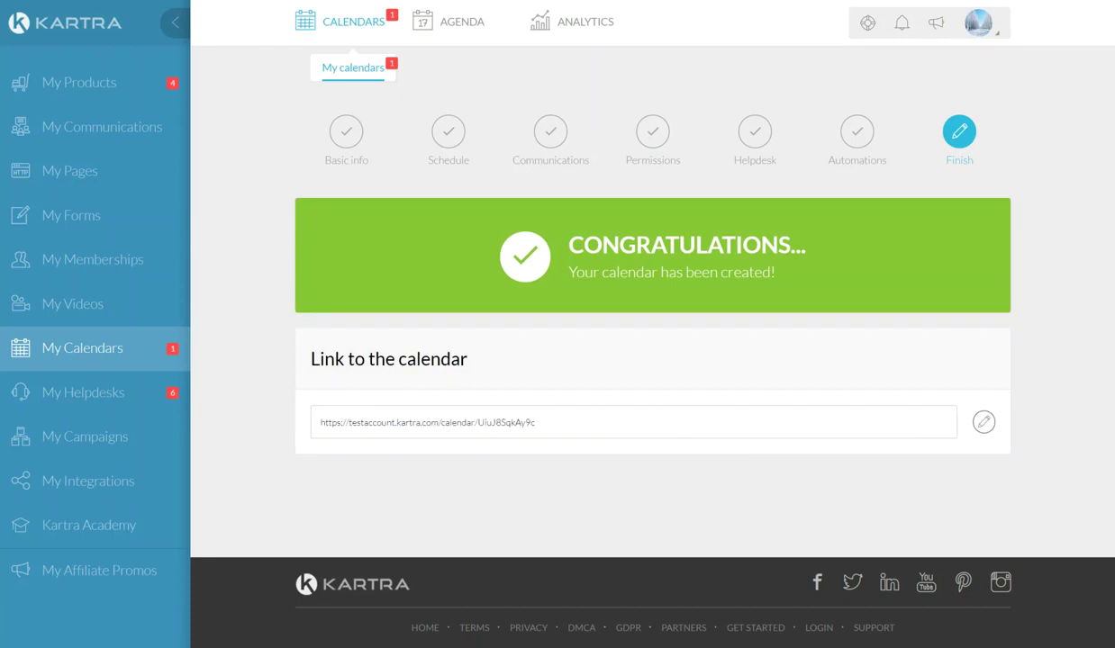
key(ctrl+t)
Load the pasted calendar link and preview booking the Wed 26 December 14:00–15:00 slot
key(ctrl+v)
key(Return)
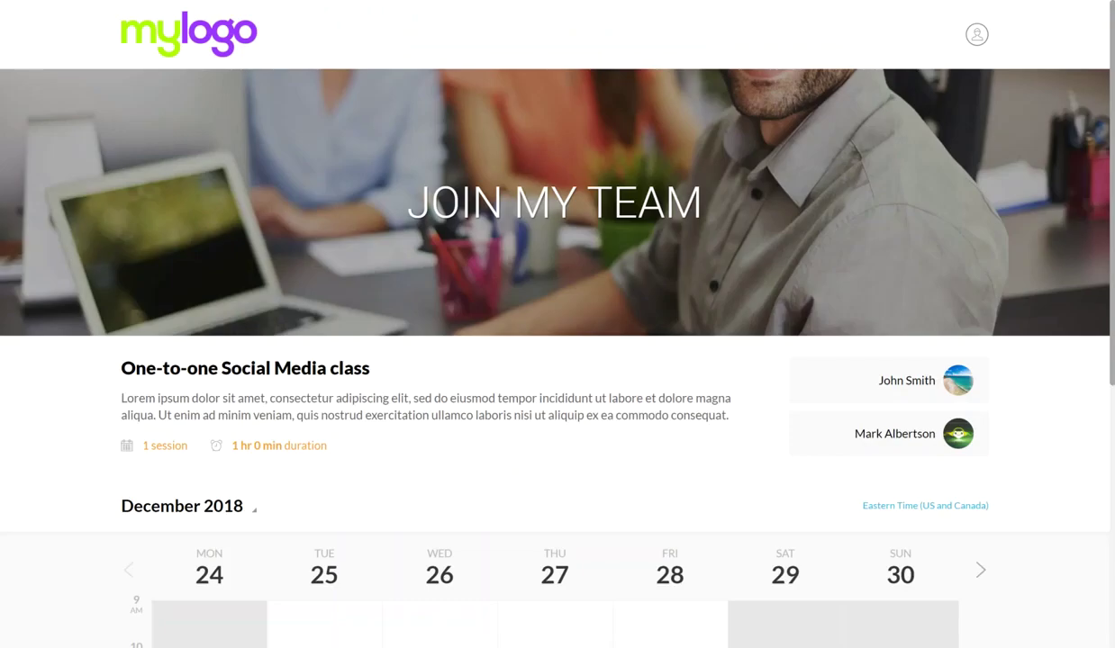
scroll(1095, 324, down, 3)
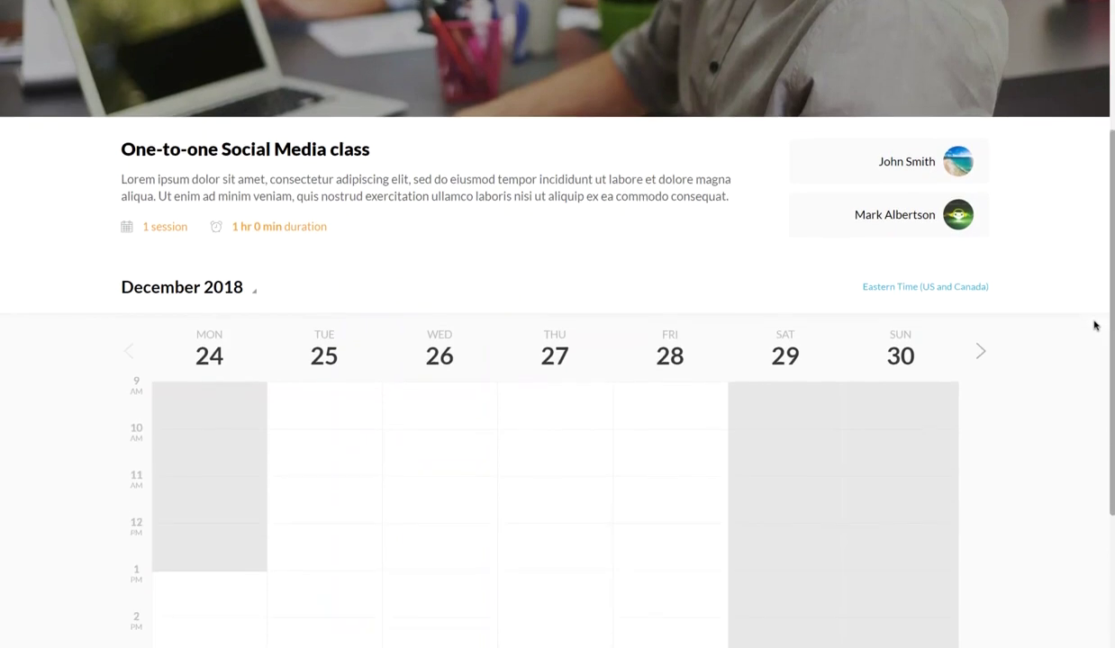
scroll(1095, 325, down, 3)
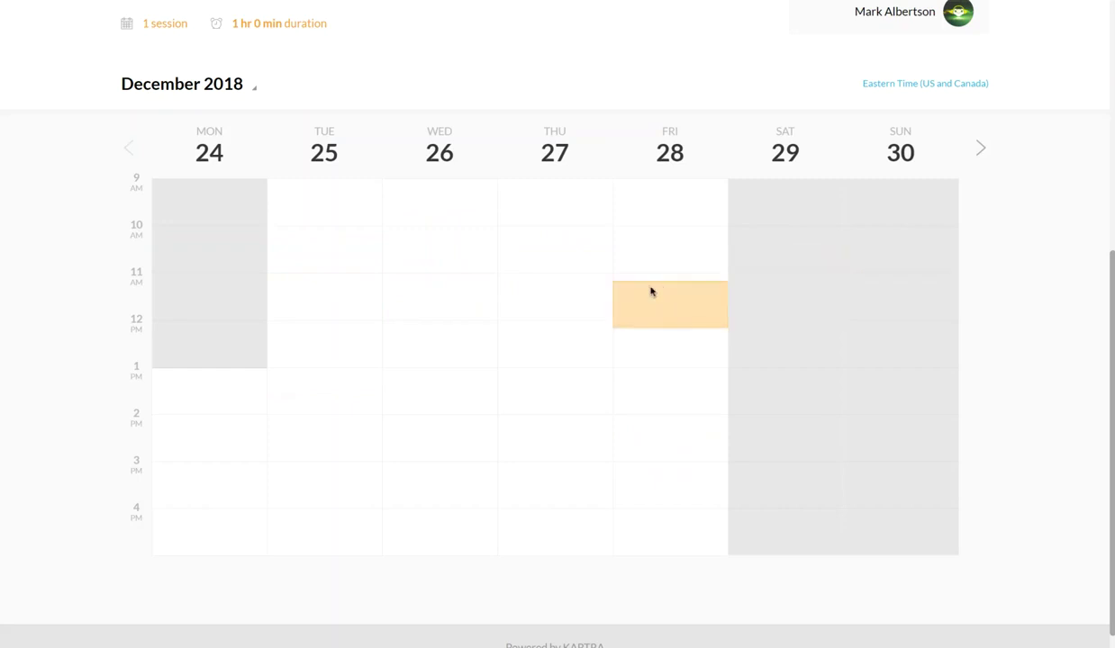
click(438, 423)
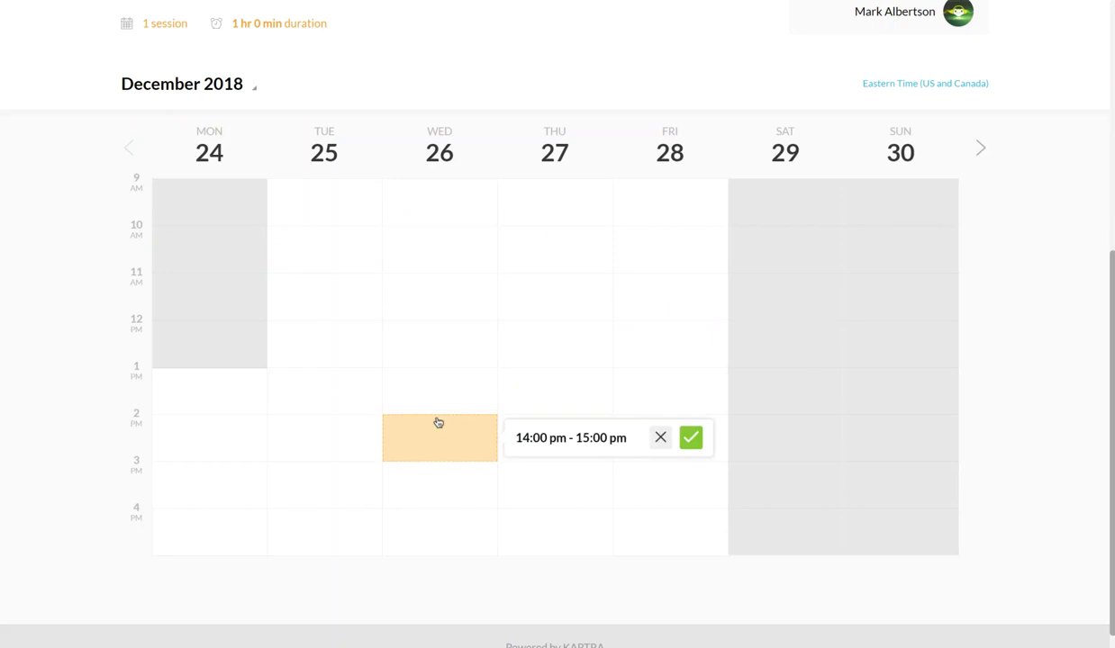
click(695, 441)
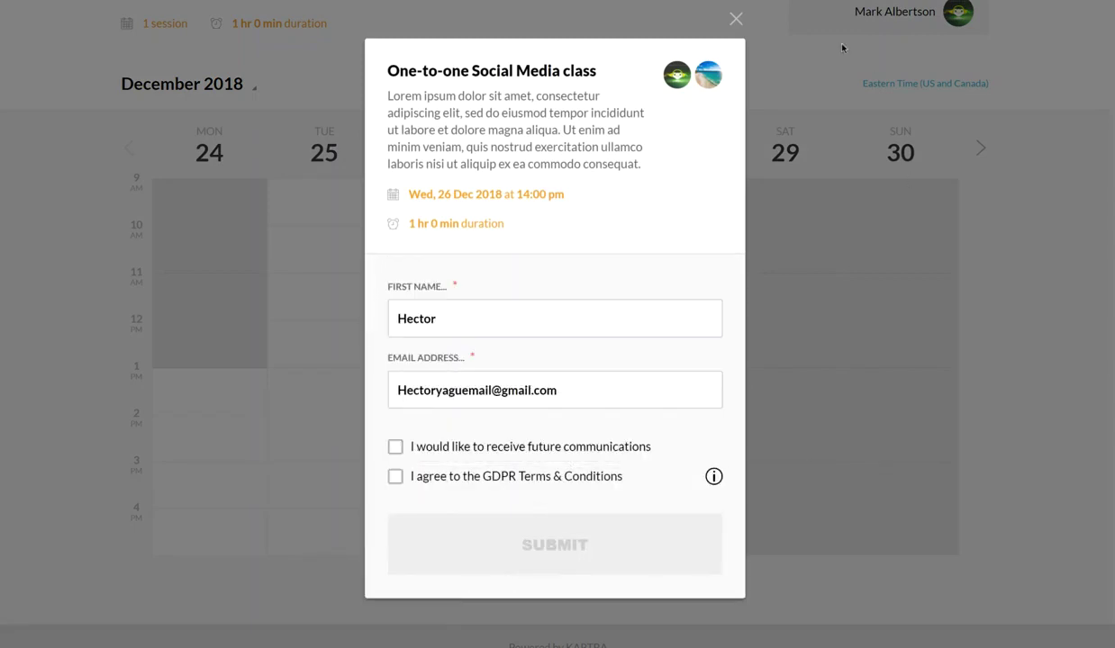
click(736, 21)
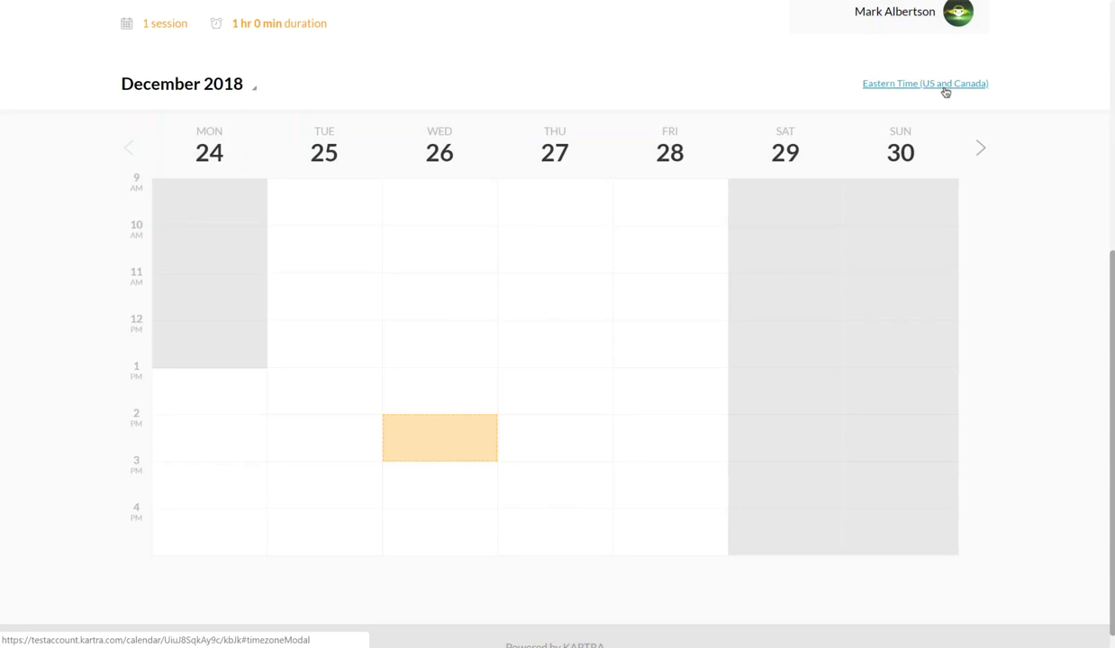
Leave the booking page time zone on Eastern Time (US and Canada) and apply it
click(945, 90)
click(548, 215)
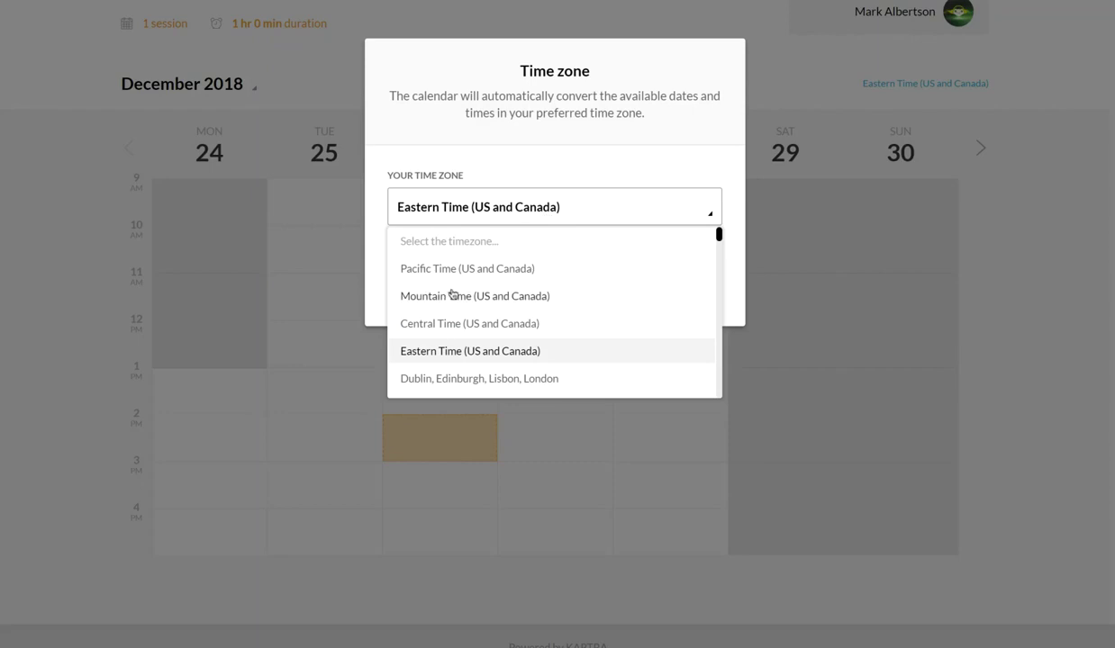
scroll(455, 331, down, 8)
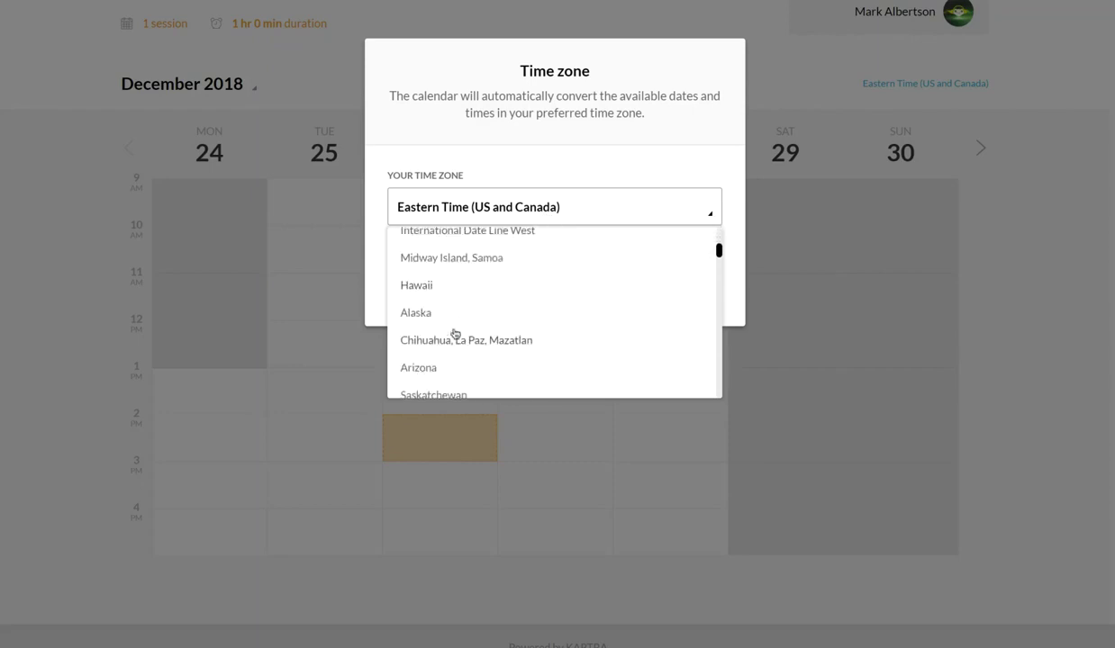
click(636, 144)
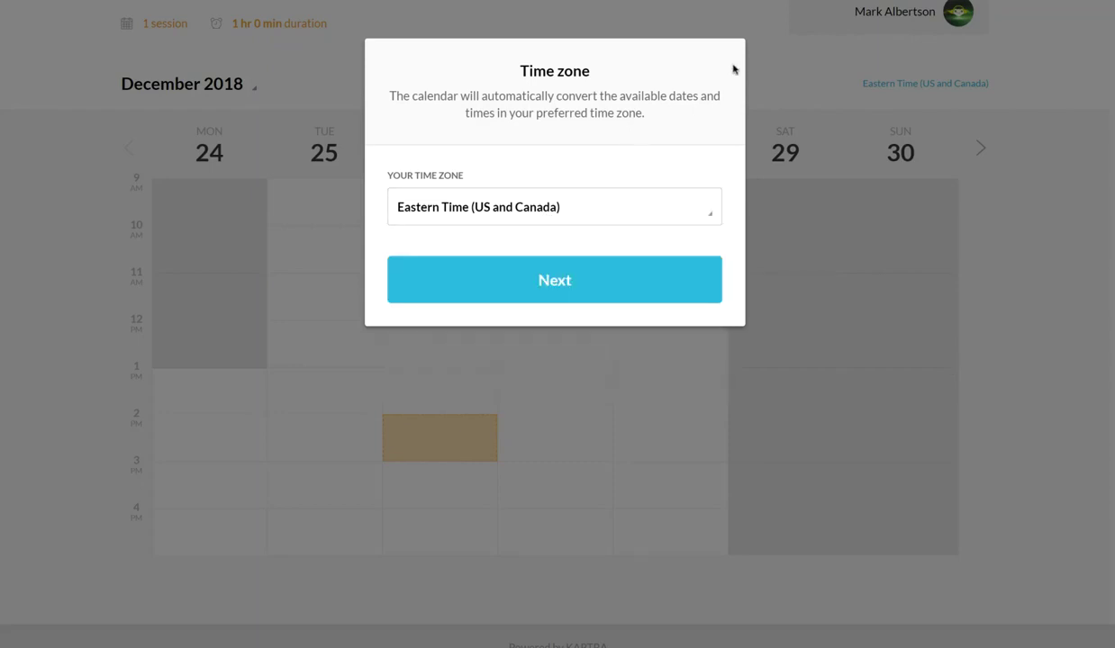
click(540, 284)
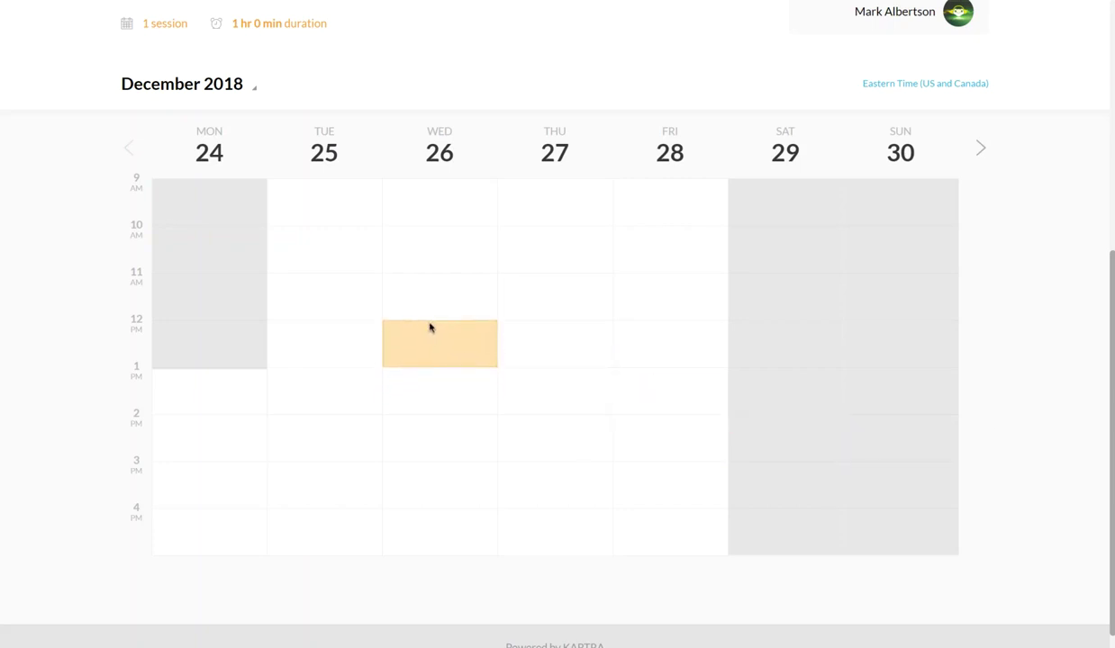
Pick and confirm the Wed 26 December 13:00–14:00 slot, then close the booking form
click(410, 378)
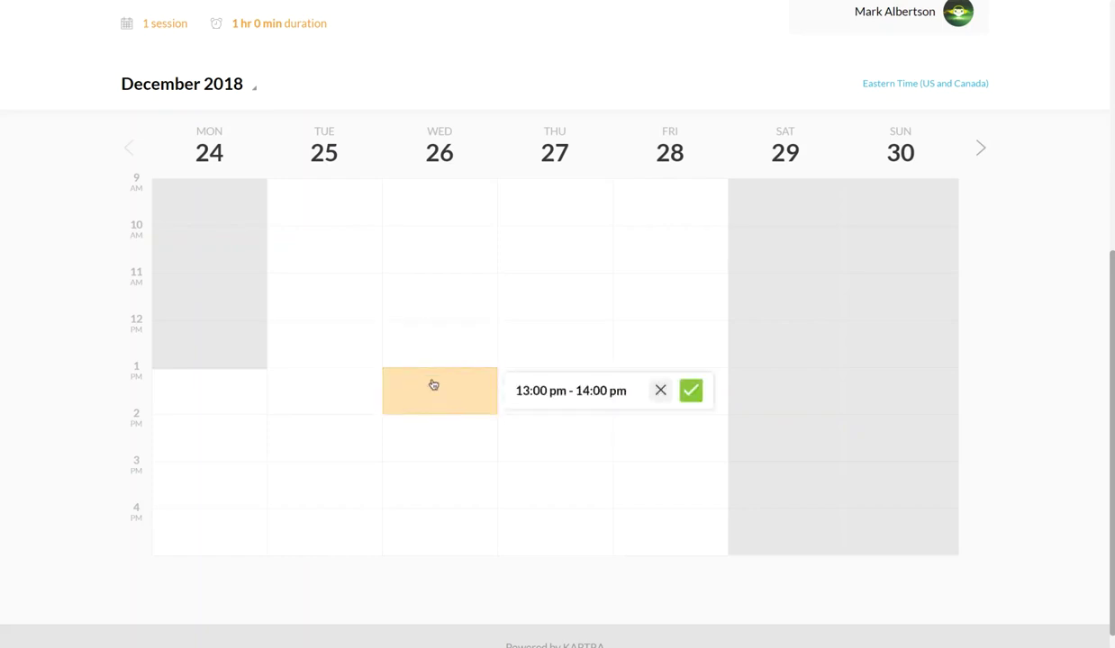
click(699, 395)
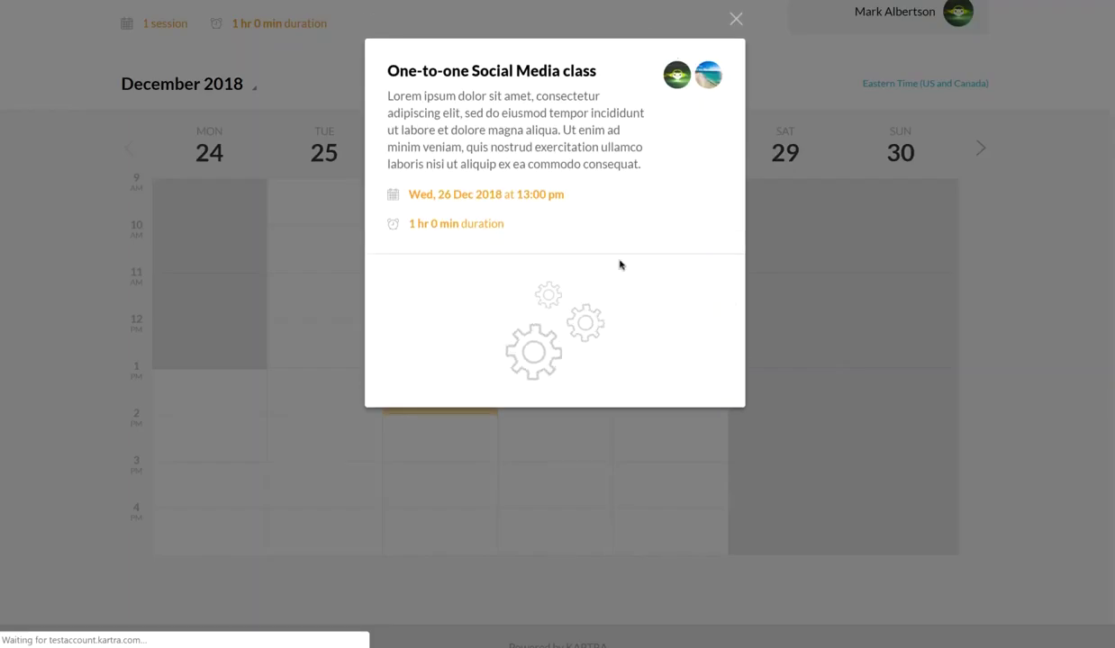
click(736, 19)
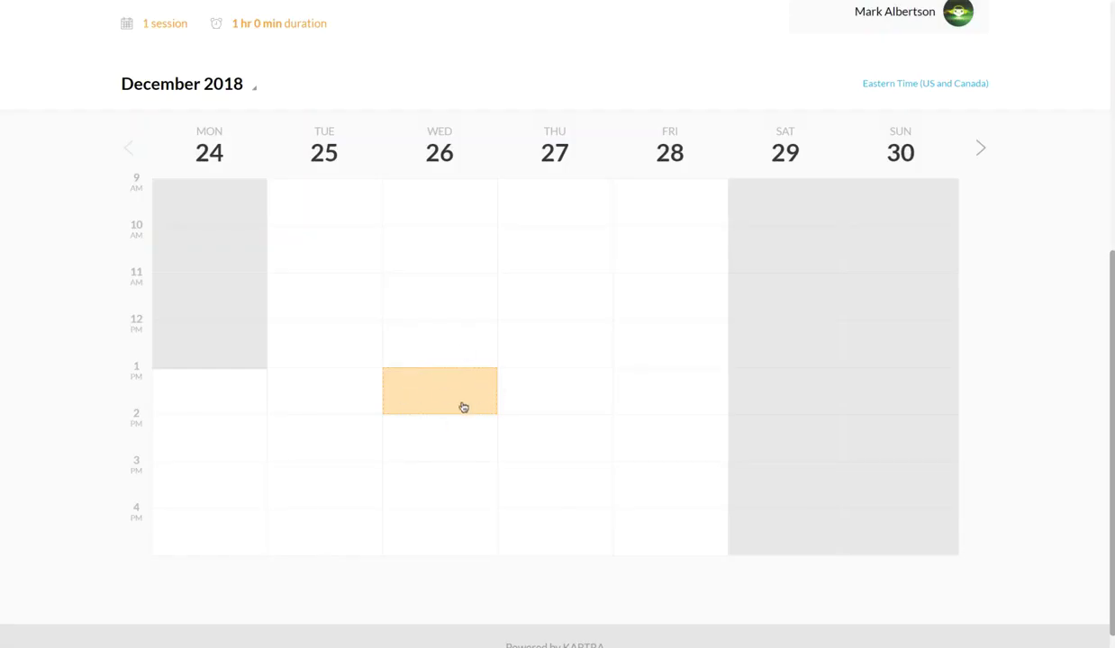
Return to the Kartra admin tab showing the calendar wizard's Schedule step
mouse_move(386, 367)
mouse_down()
mouse_move(475, 364)
mouse_move(491, 416)
mouse_move(385, 417)
mouse_move(382, 362)
mouse_up()
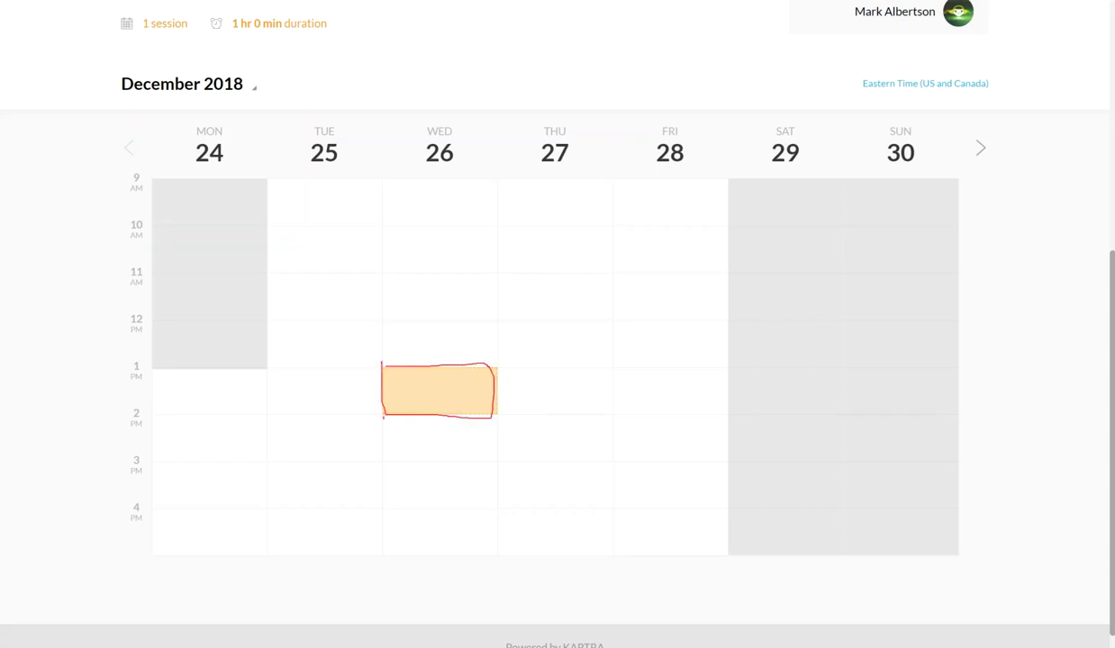
mouse_move(383, 416)
mouse_down()
mouse_move(484, 423)
mouse_move(384, 418)
mouse_up()
key(Escape)
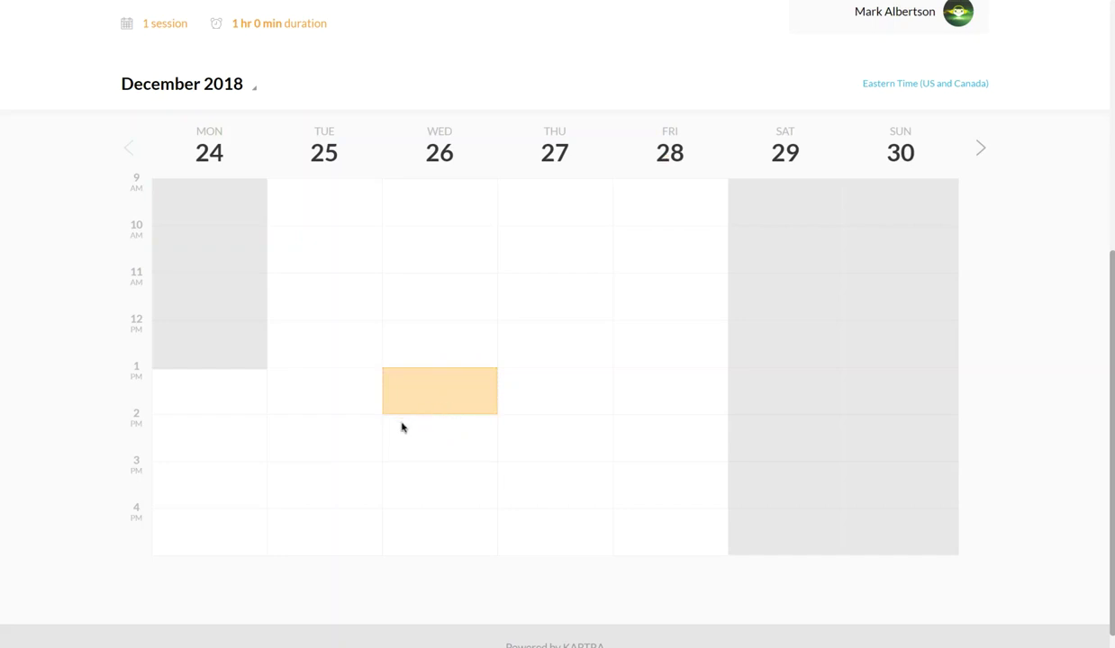
key(ctrl+2)
drag(383, 427, 503, 440)
key(Escape)
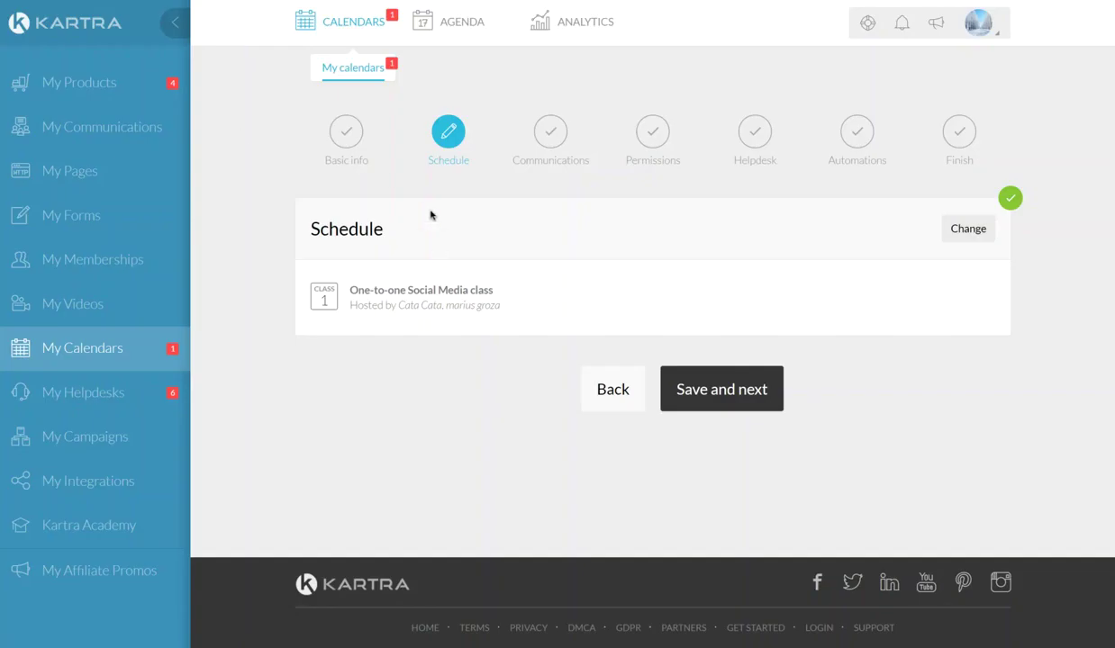
Show the Calendar and Agenda options under AGENDA in Kartra's top menu
mouse_move(461, 29)
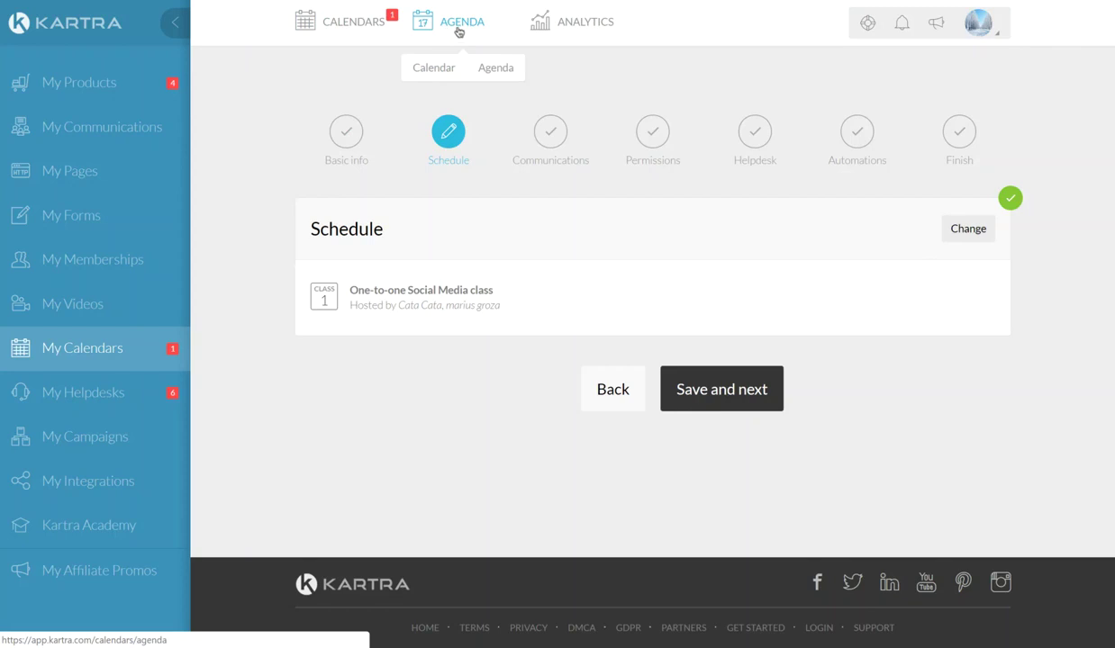
click(496, 68)
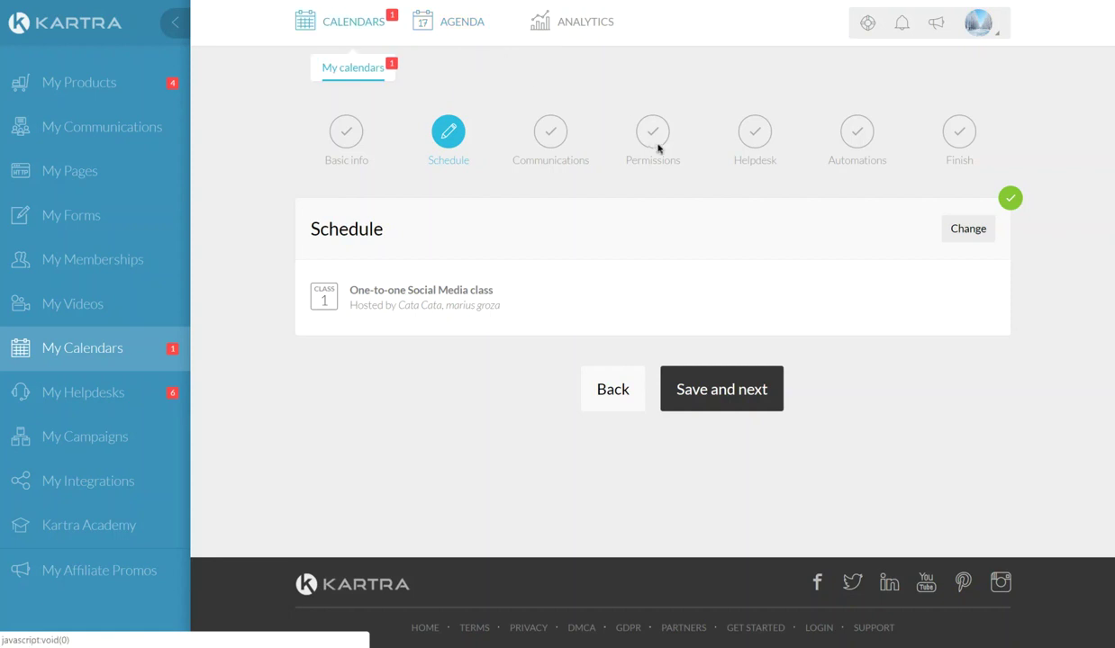
scroll(801, 302, down, 3)
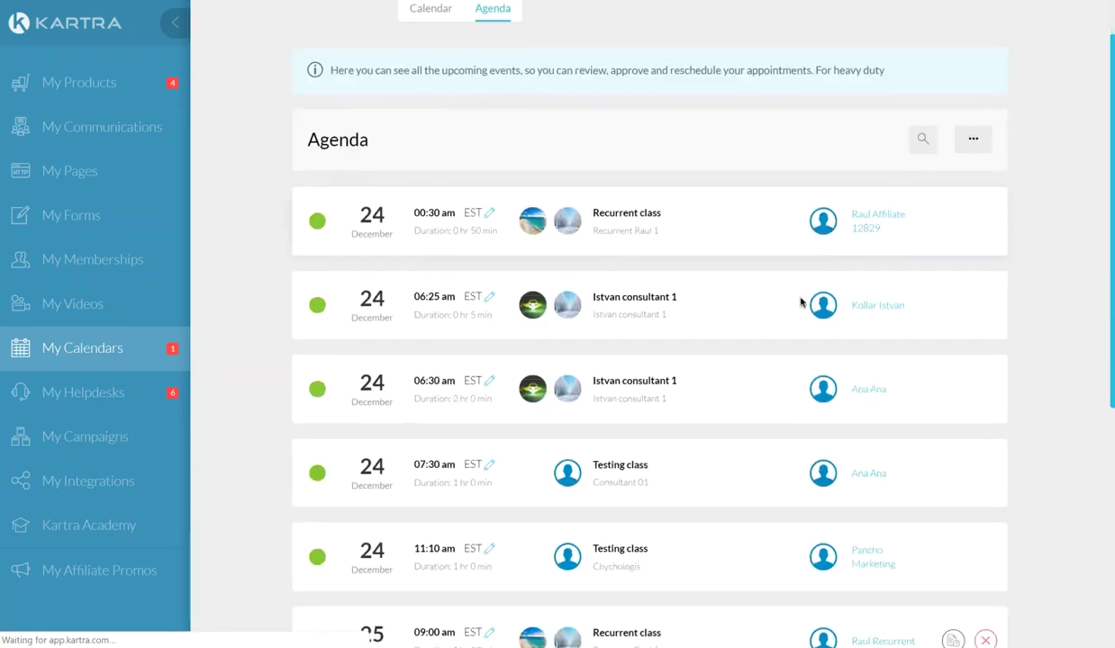
scroll(802, 302, down, 2)
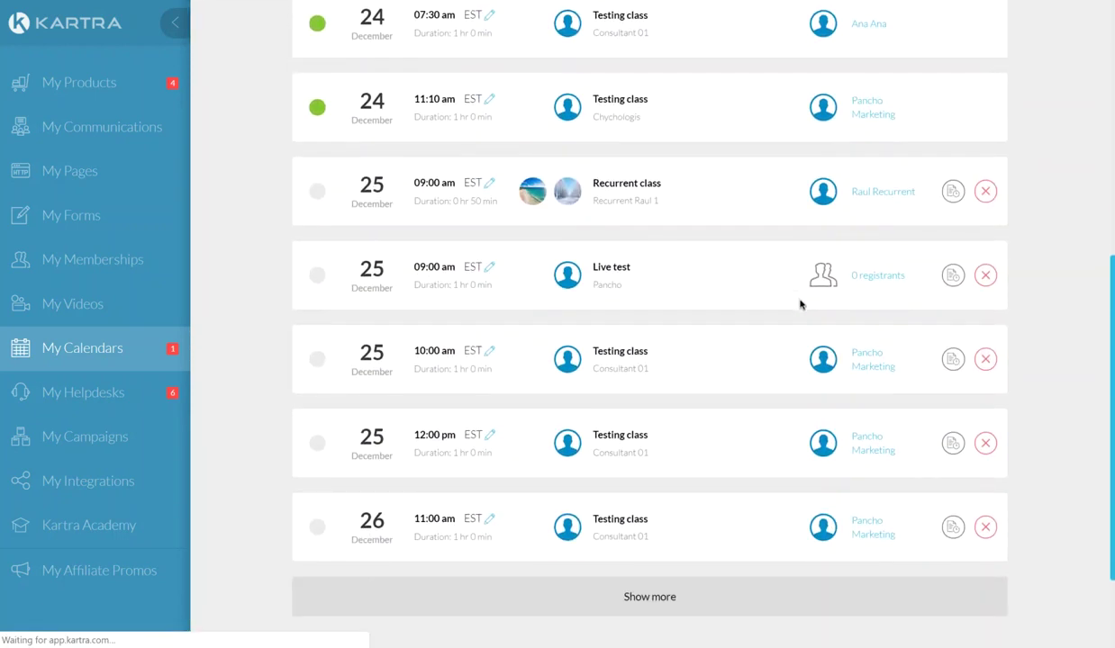
scroll(801, 301, up, 4)
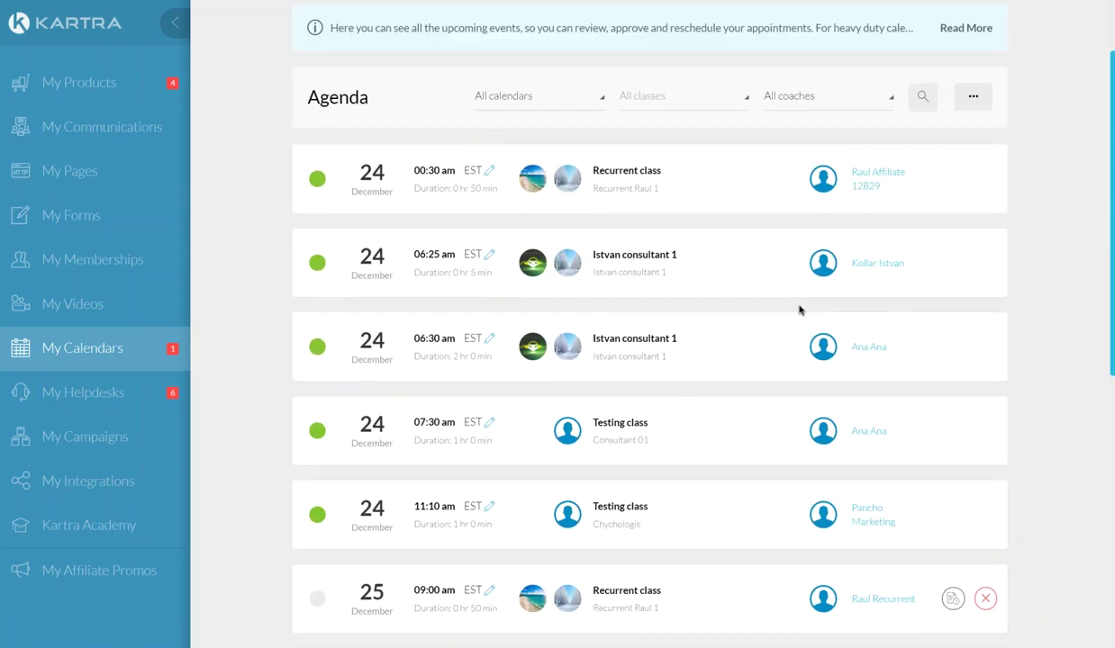
scroll(527, 248, up, 1)
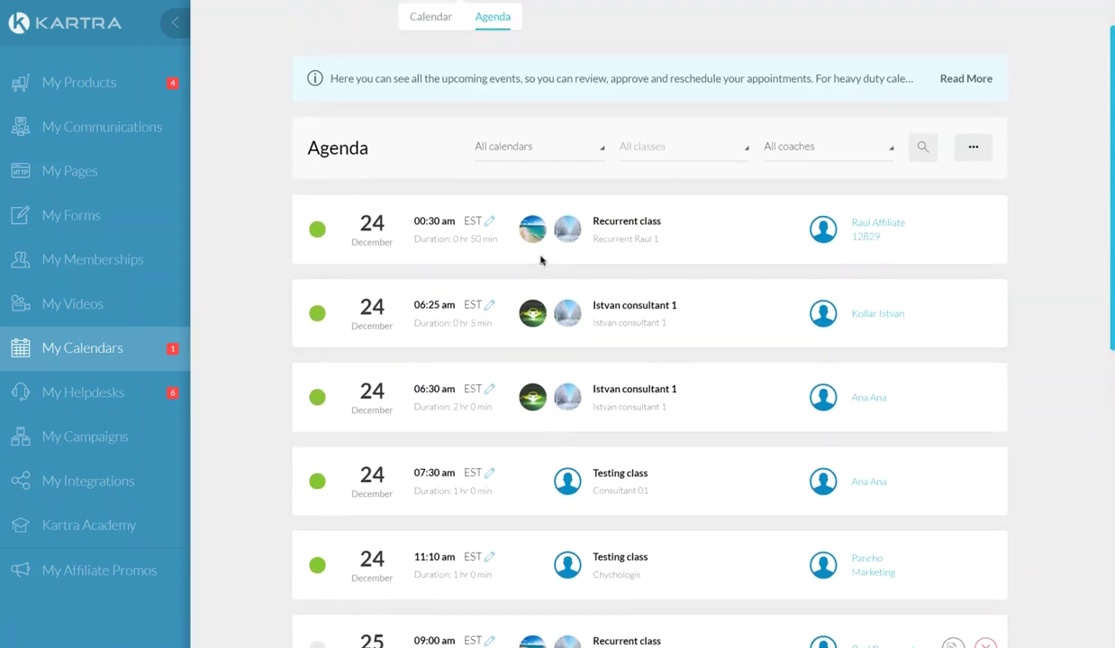
click(535, 153)
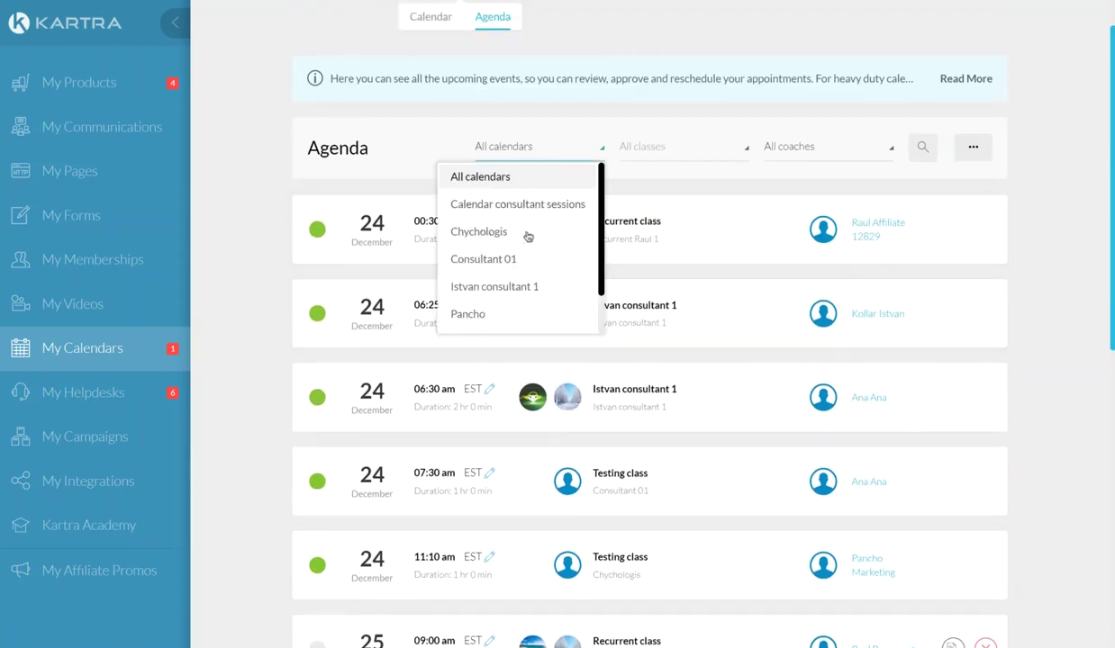
click(540, 126)
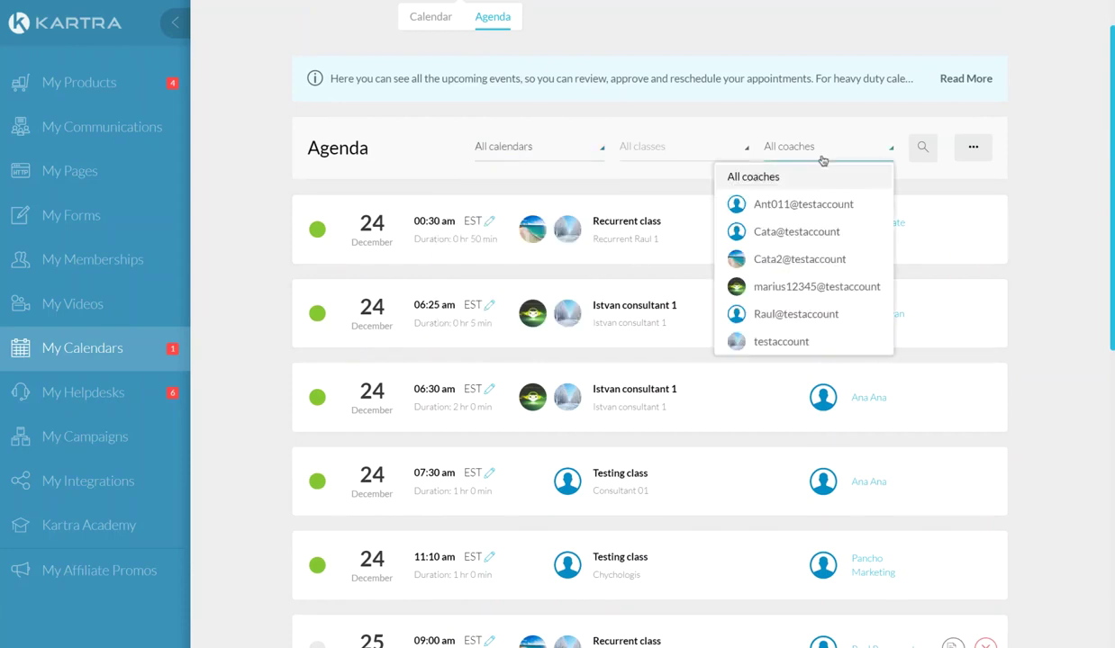
scroll(784, 219, down, 3)
scroll(783, 219, up, 3)
click(1067, 228)
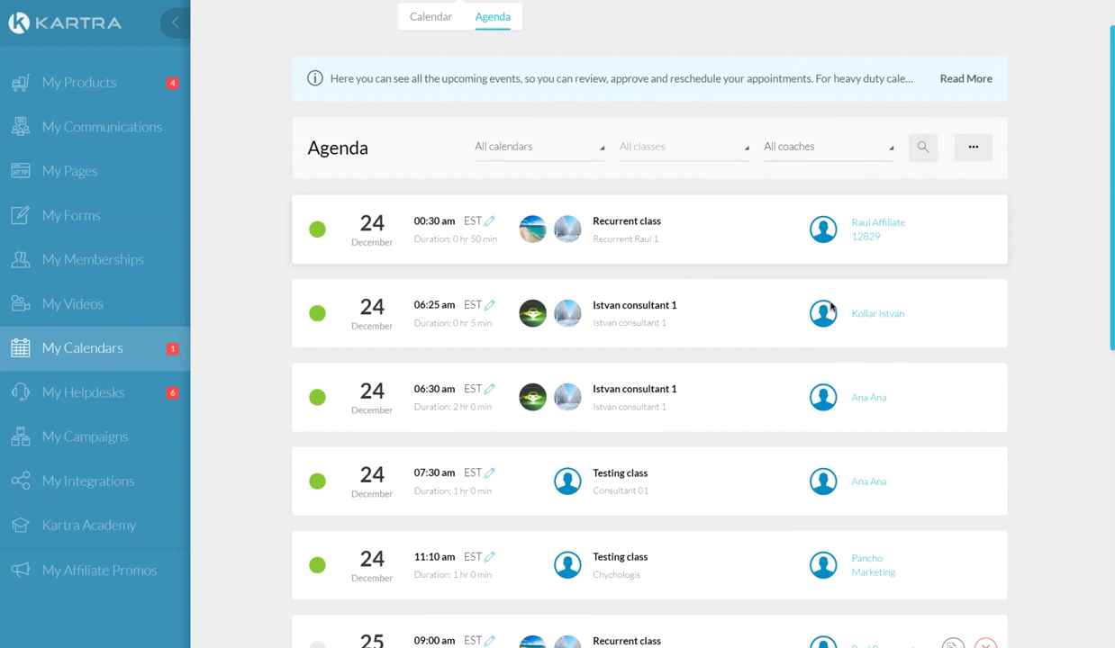
scroll(760, 422, down, 1)
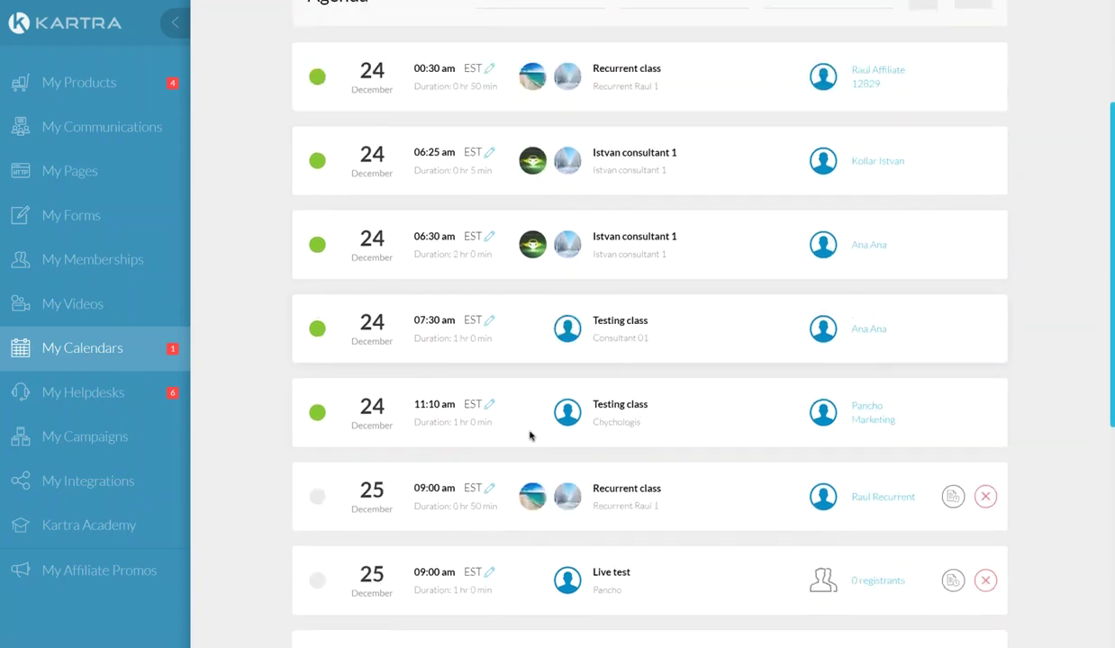
scroll(530, 435, down, 1)
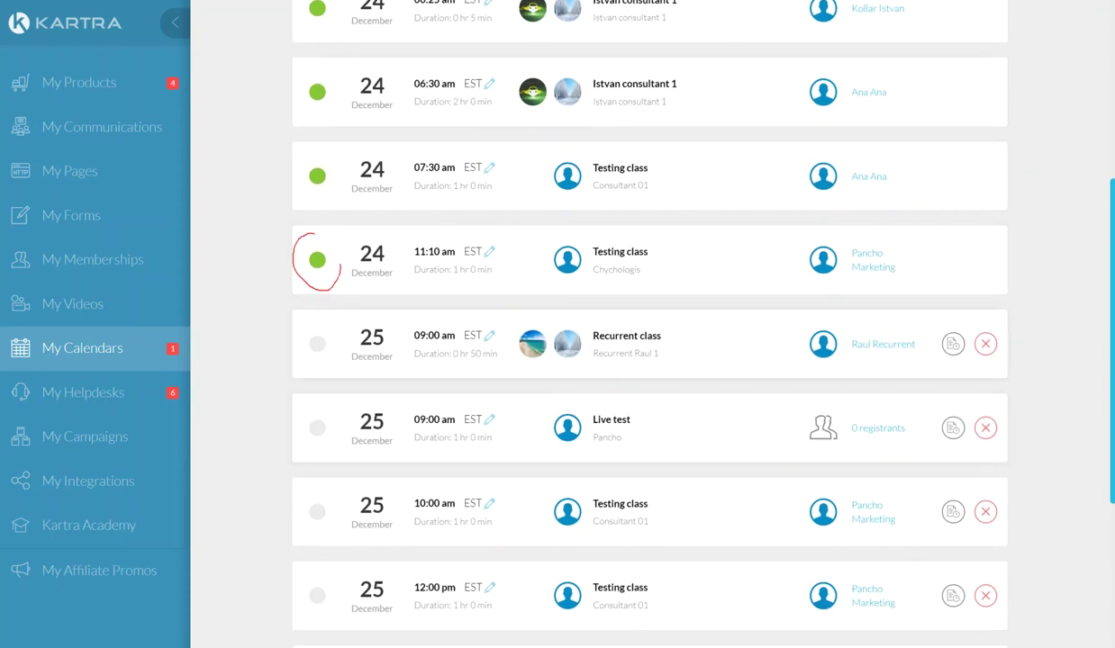
drag(315, 191, 274, 149)
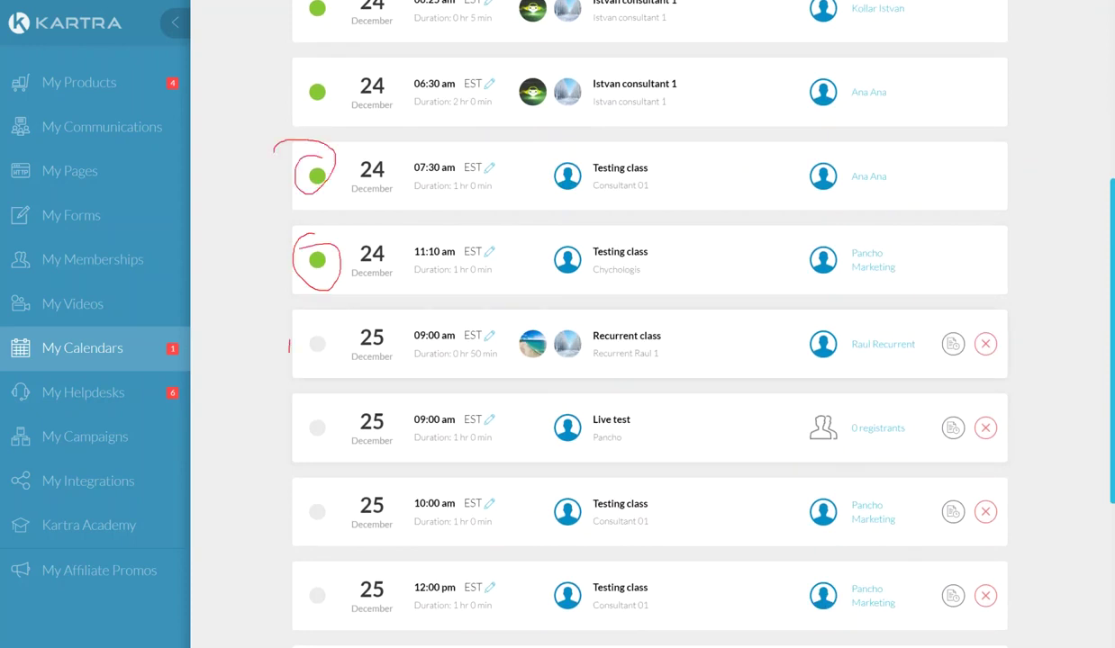
mouse_move(289, 343)
mouse_down()
mouse_move(286, 592)
mouse_move(311, 587)
mouse_up()
key(Escape)
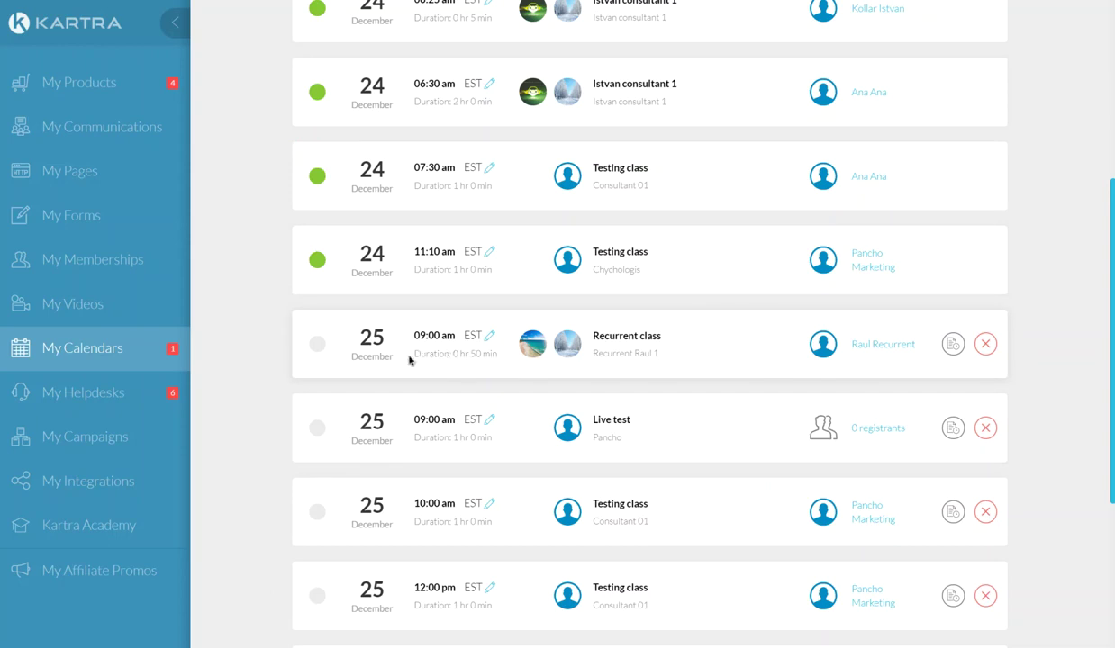
click(955, 348)
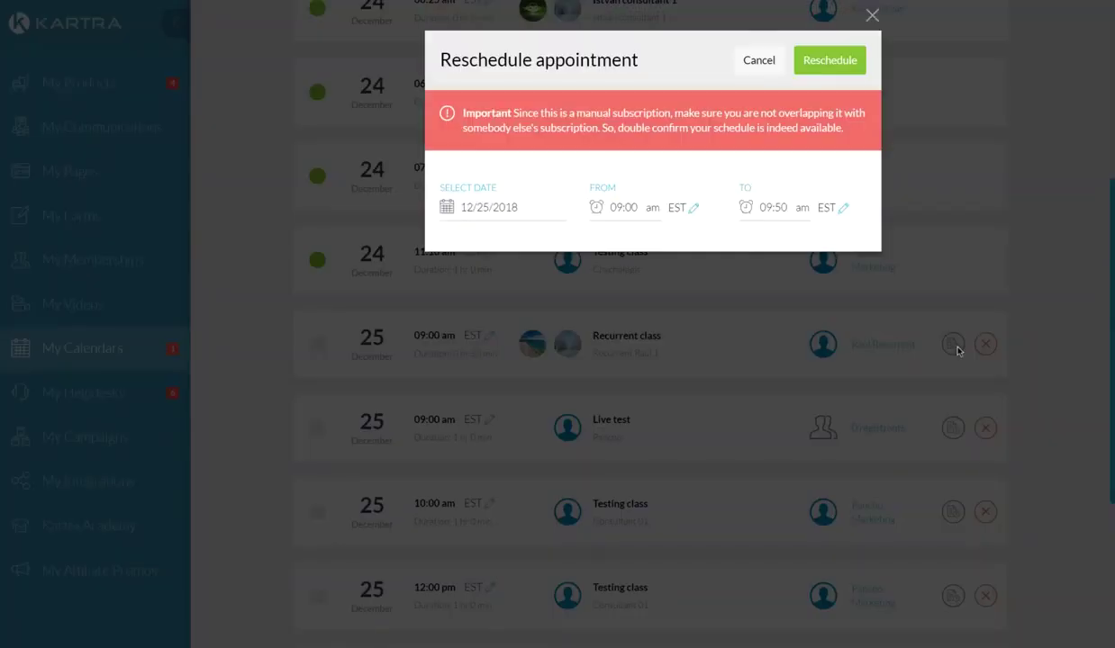
click(501, 209)
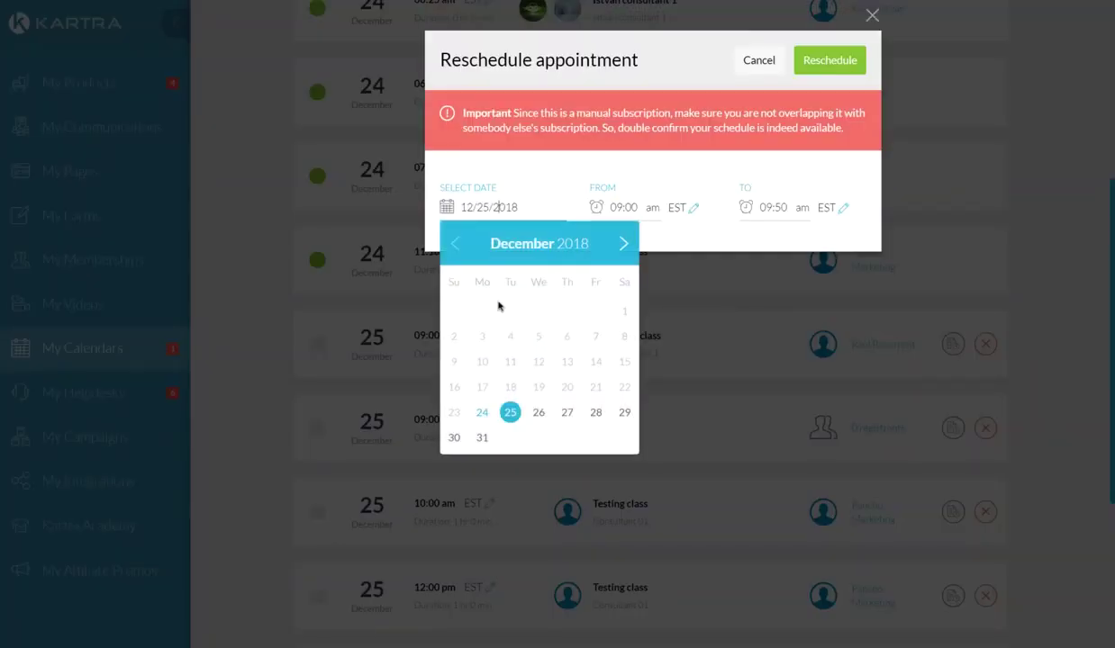
click(868, 35)
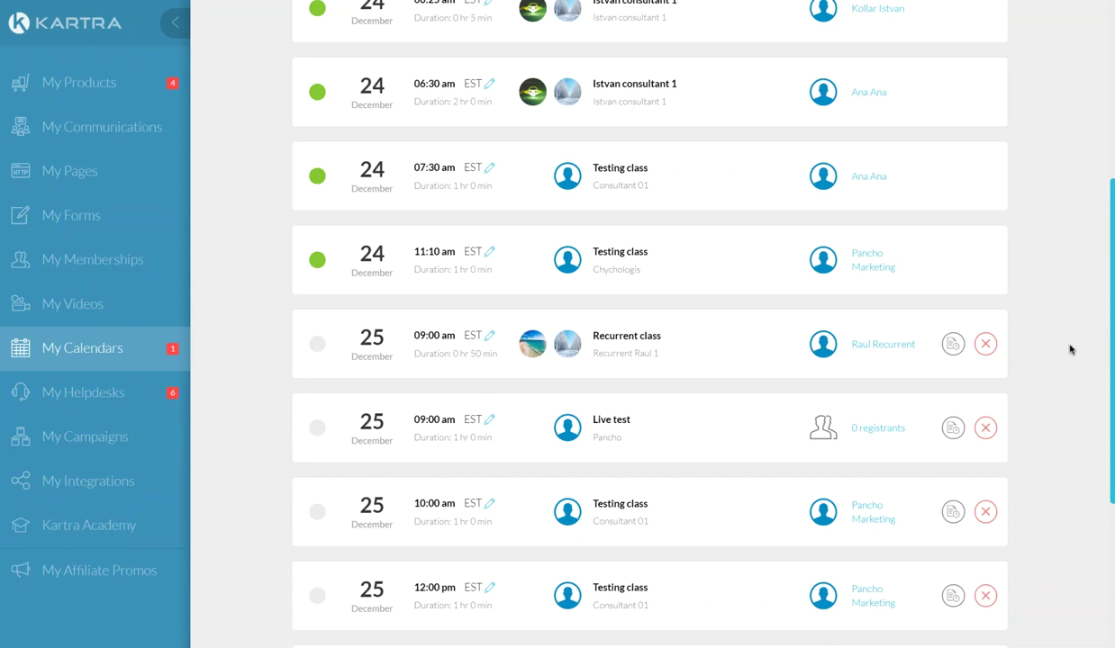
Switch the bookings display to the Calendar week view
scroll(393, 241, up, 5)
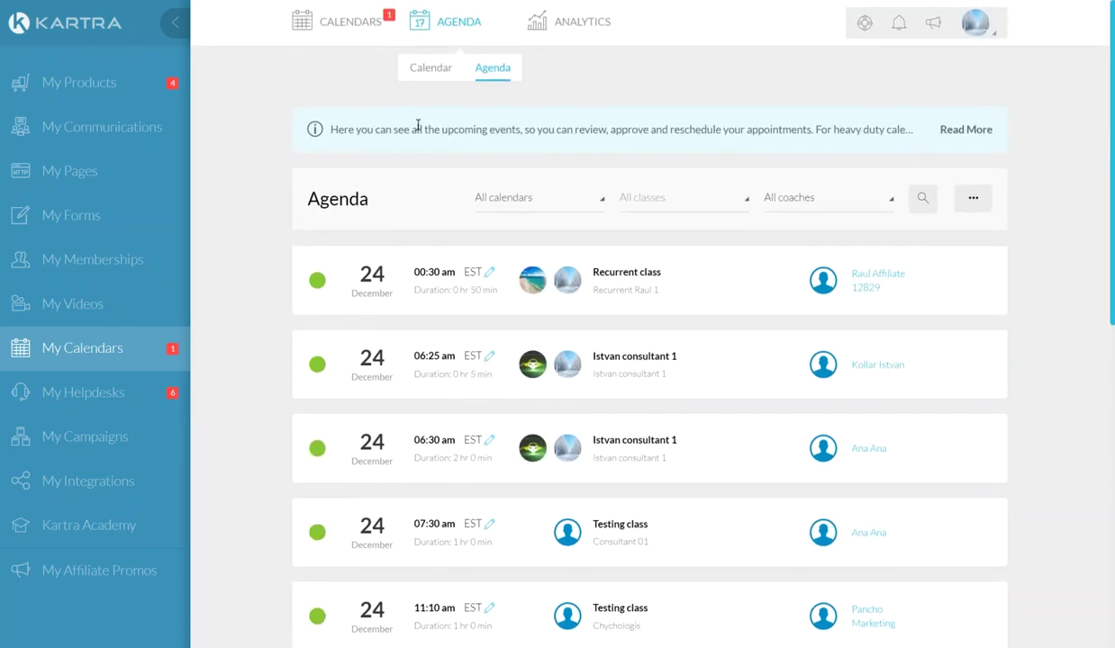
click(423, 69)
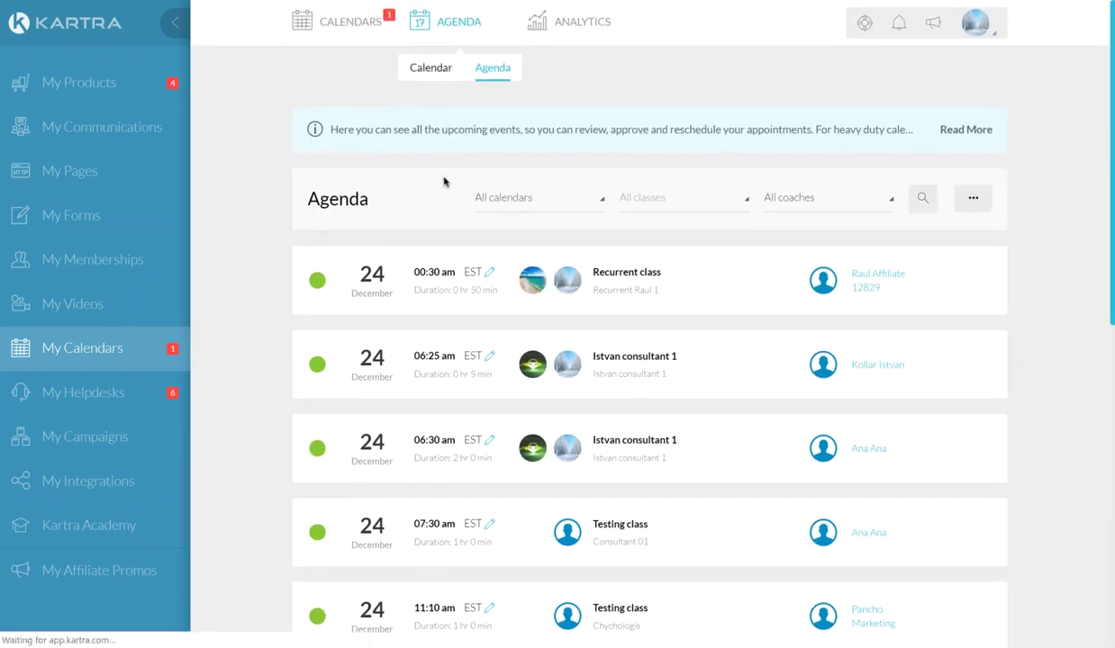
click(430, 72)
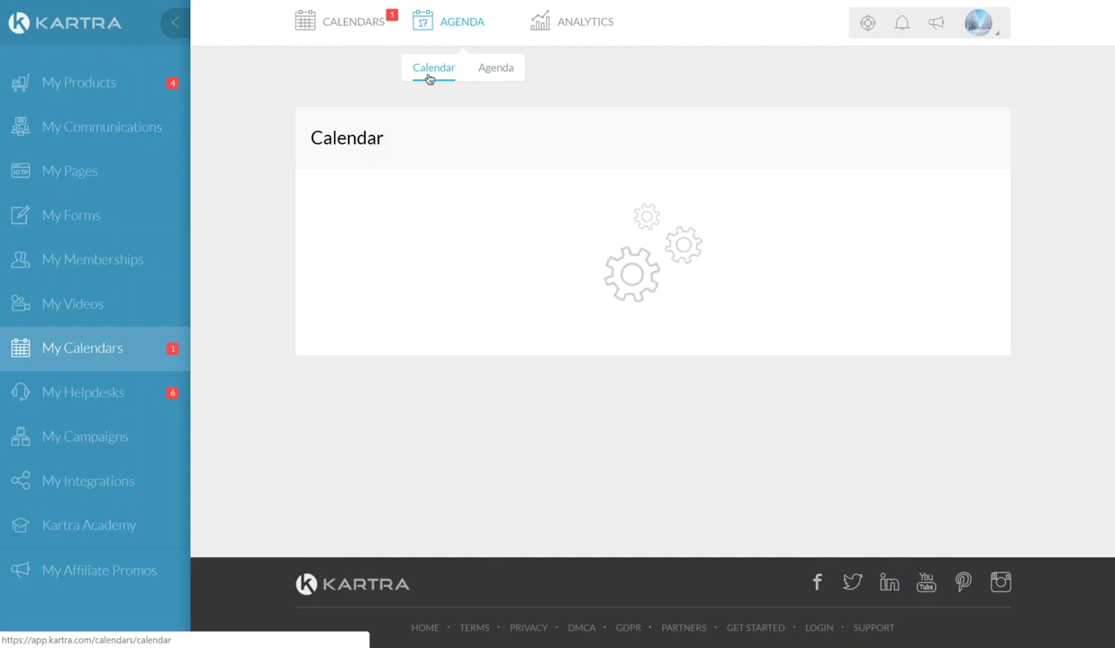
scroll(856, 364, down, 3)
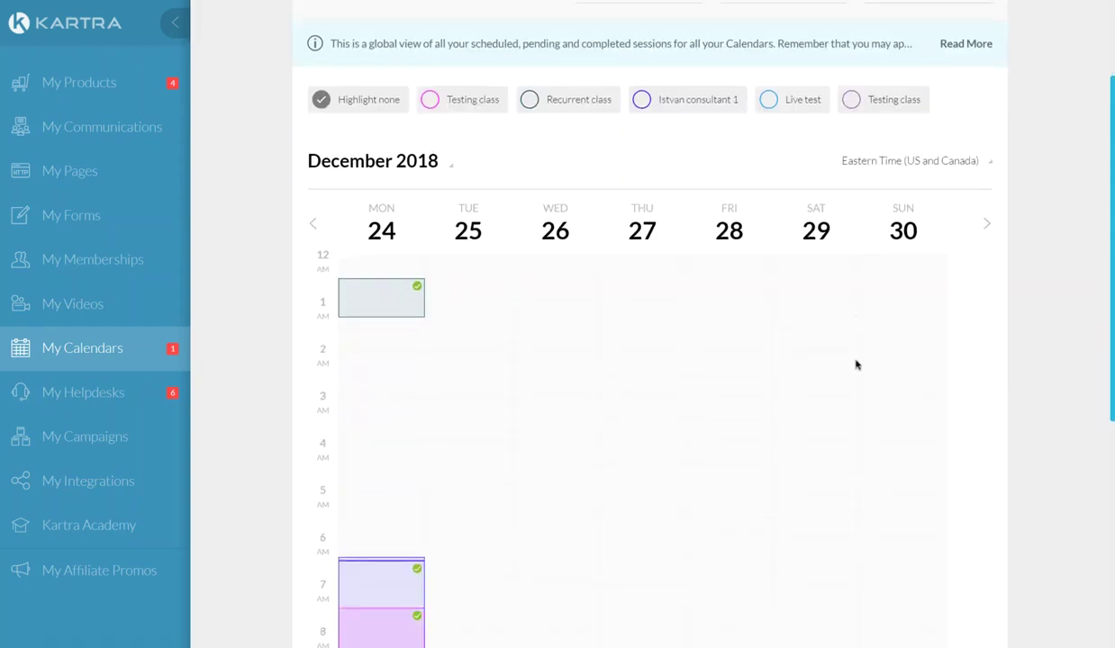
scroll(857, 365, down, 5)
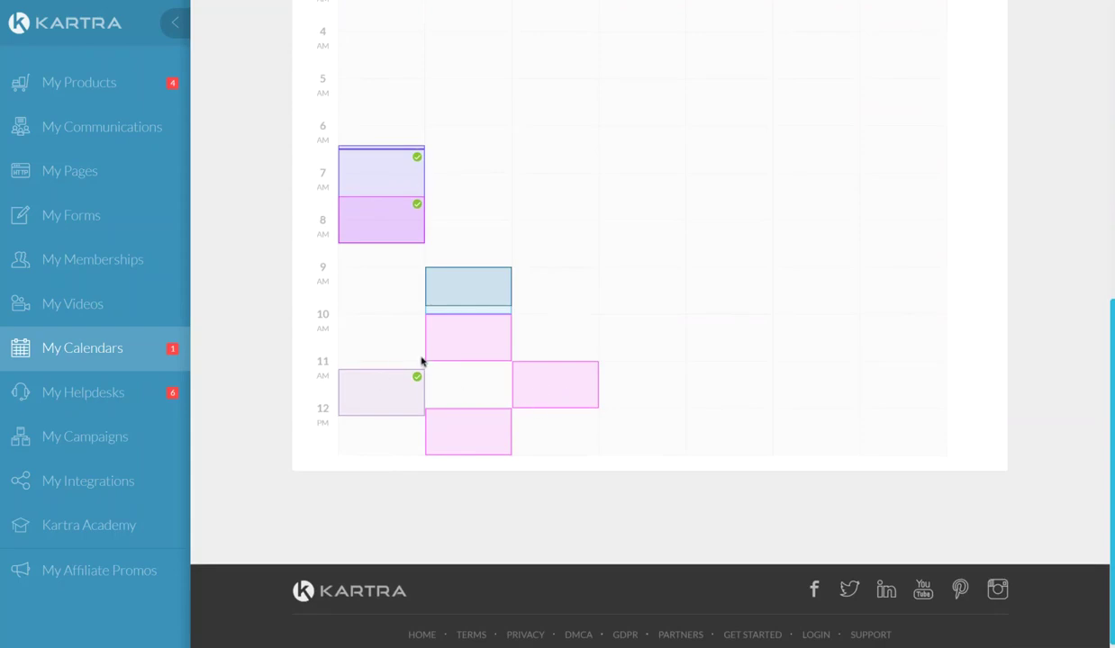
scroll(421, 360, up, 4)
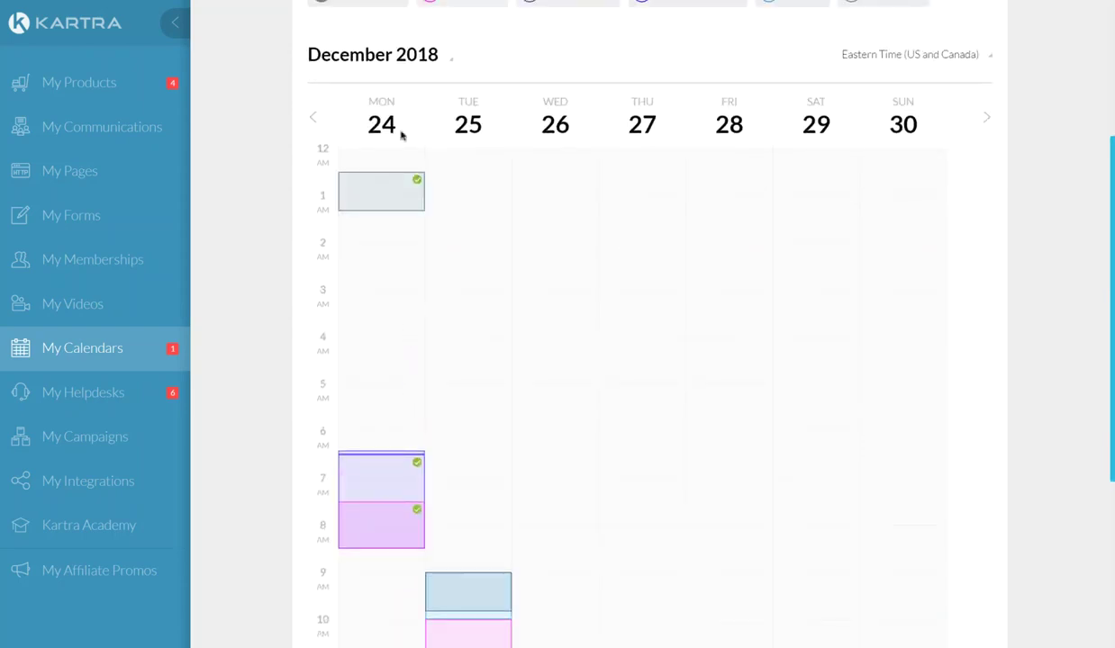
Look over the sessions scheduled across the 24–30 December 2018 week
drag(374, 66, 393, 207)
drag(469, 75, 473, 243)
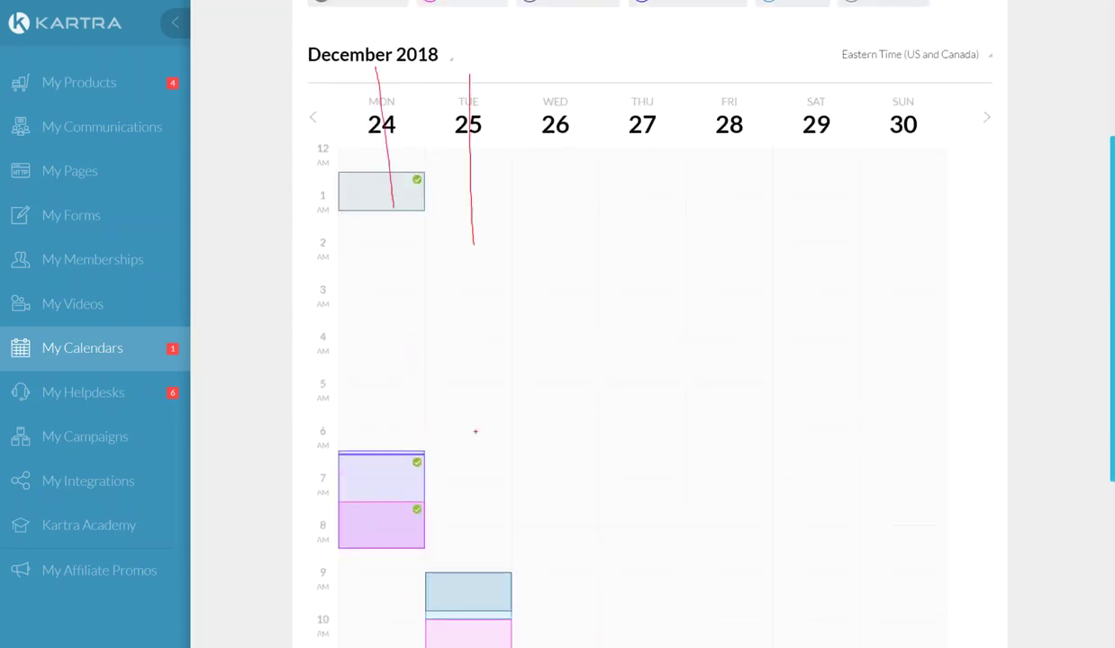
scroll(411, 323, down, 4)
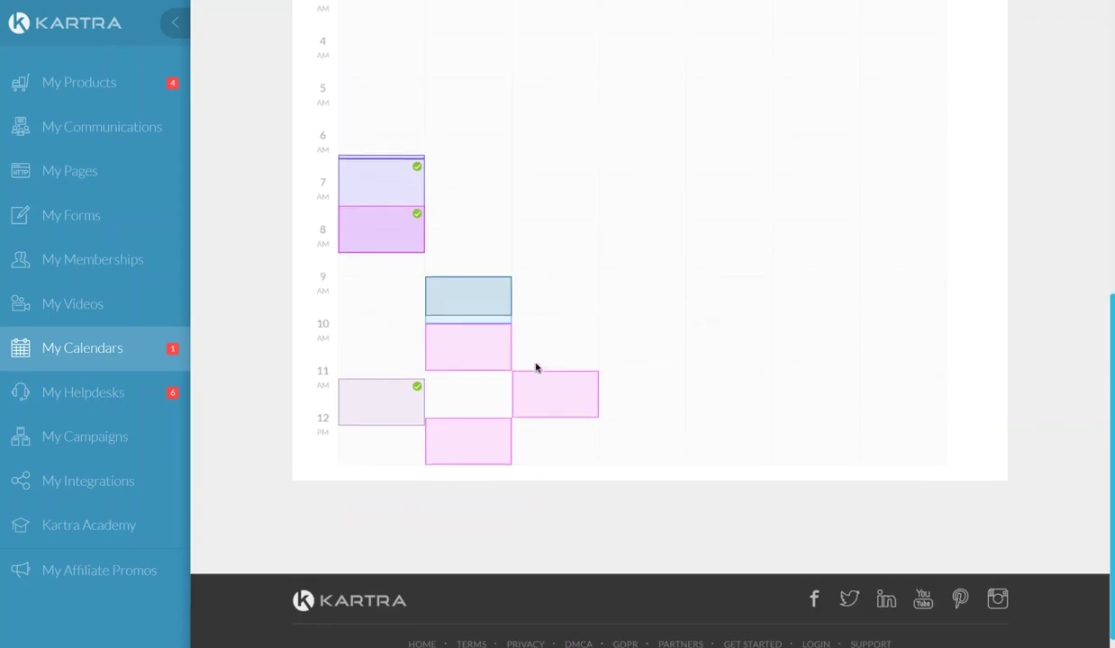
scroll(536, 367, up, 3)
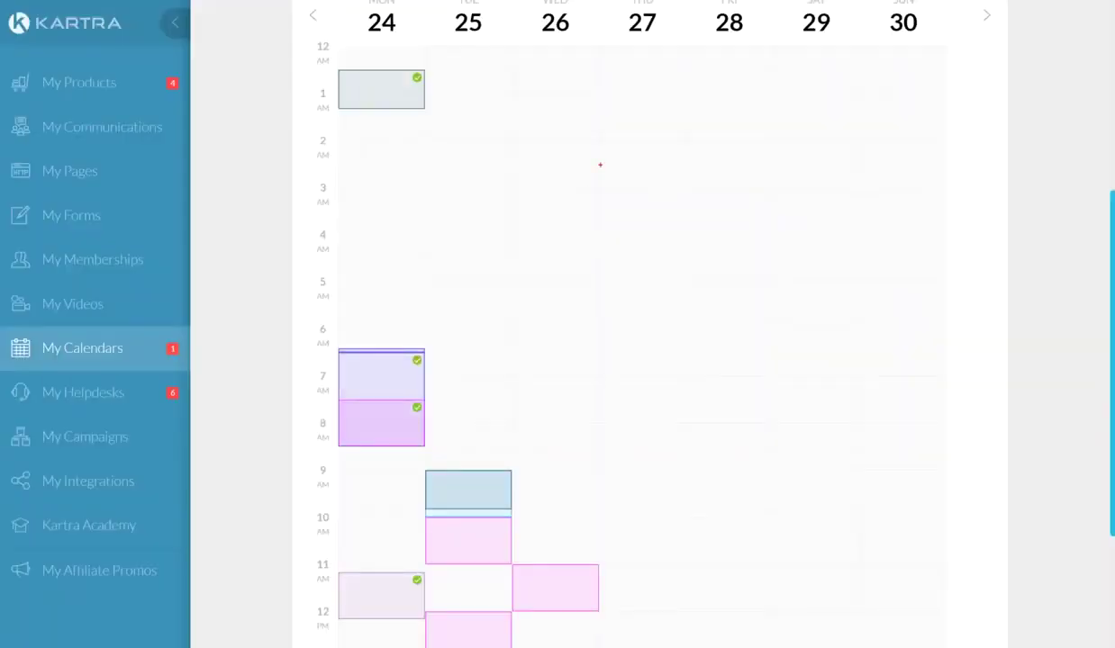
scroll(591, 199, up, 2)
drag(564, 168, 564, 225)
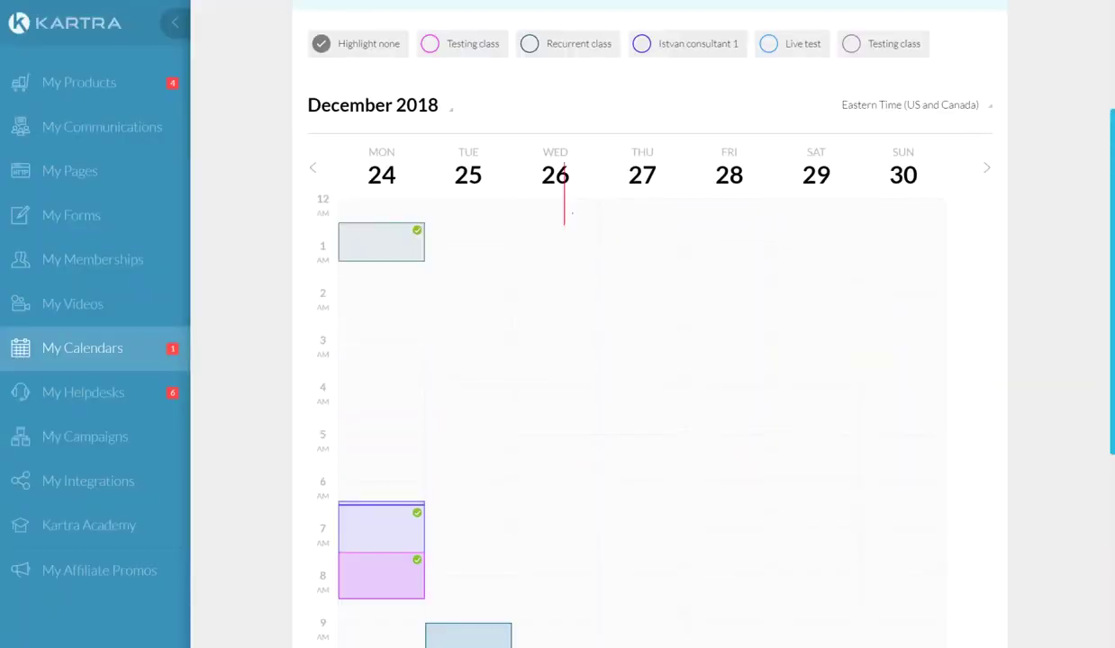
drag(621, 168, 637, 204)
drag(786, 174, 792, 198)
scroll(627, 270, down, 2)
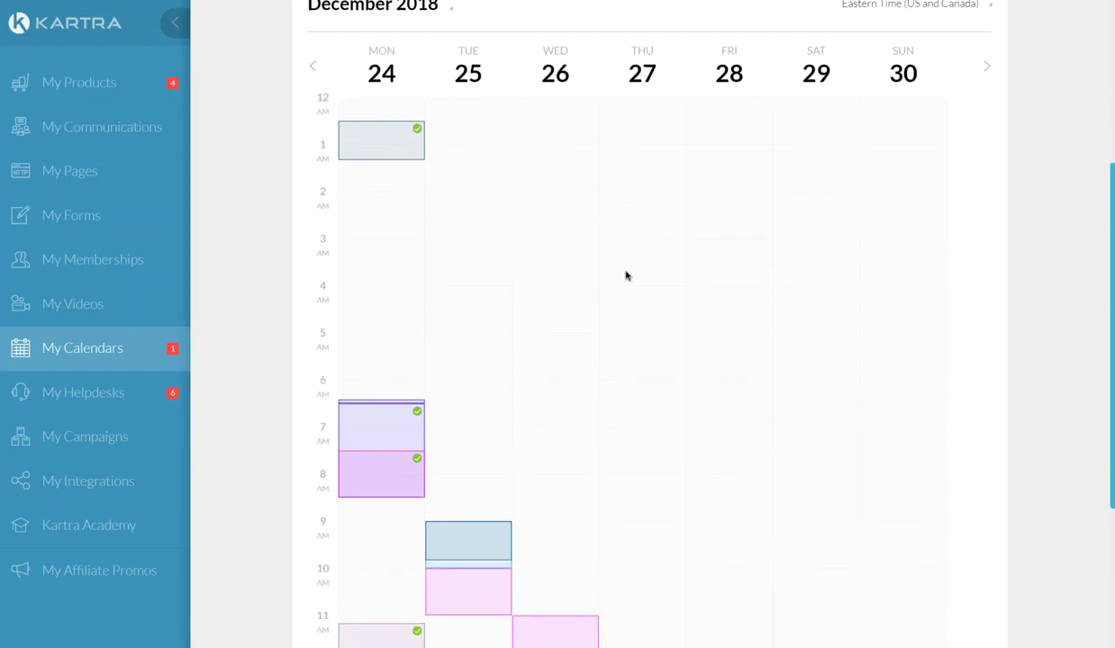
scroll(626, 275, down, 1)
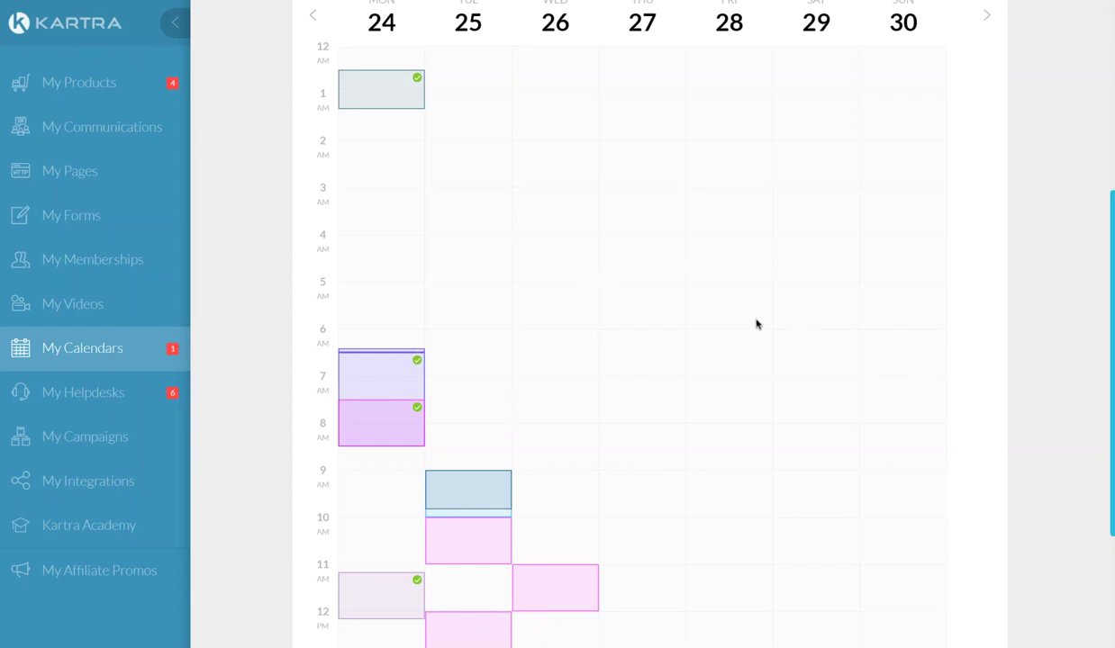
drag(427, 348, 437, 353)
mouse_move(411, 401)
mouse_down()
mouse_move(437, 398)
mouse_move(420, 383)
mouse_up()
Check the Tuesday 10:00 am, 1 hr Testing class booking details, then close them
click(476, 545)
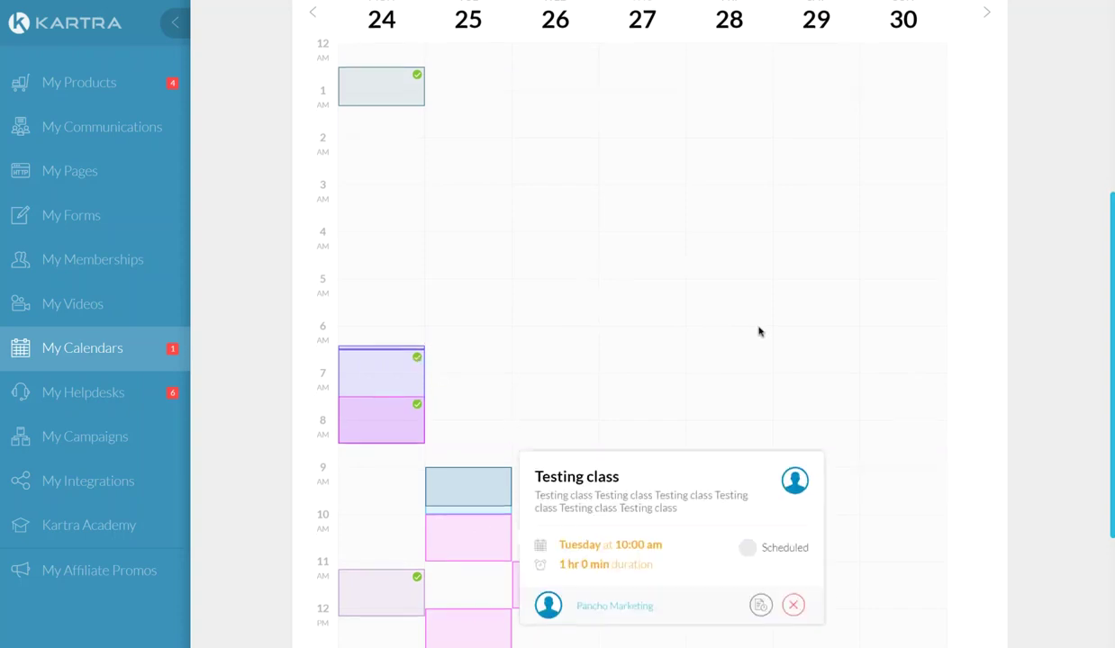
scroll(747, 361, down, 1)
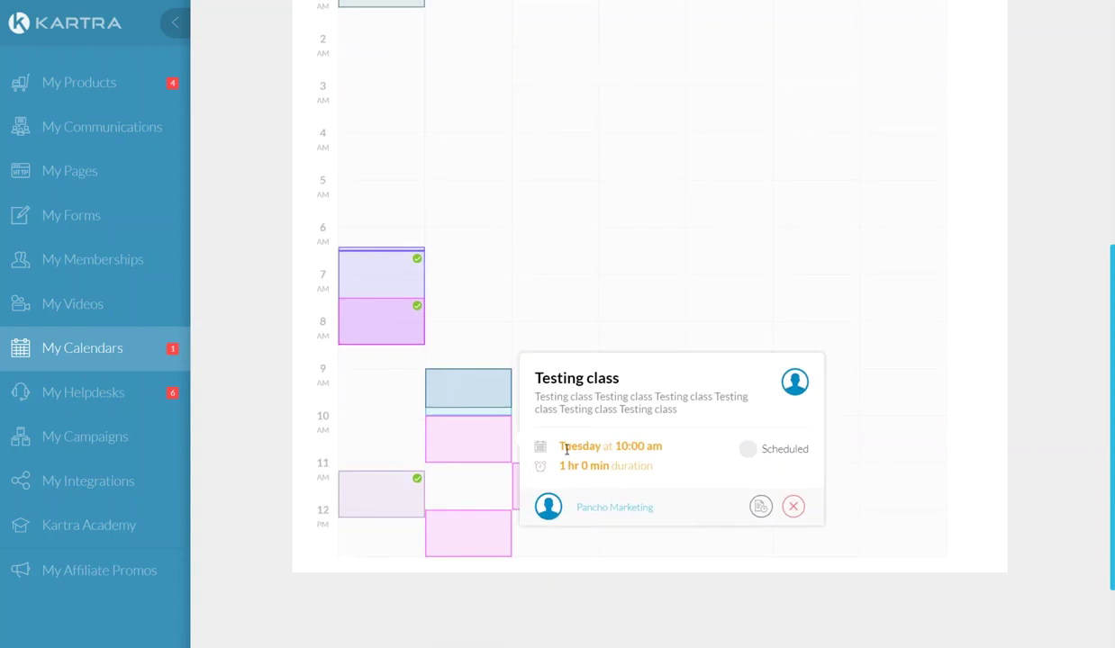
drag(565, 448, 672, 460)
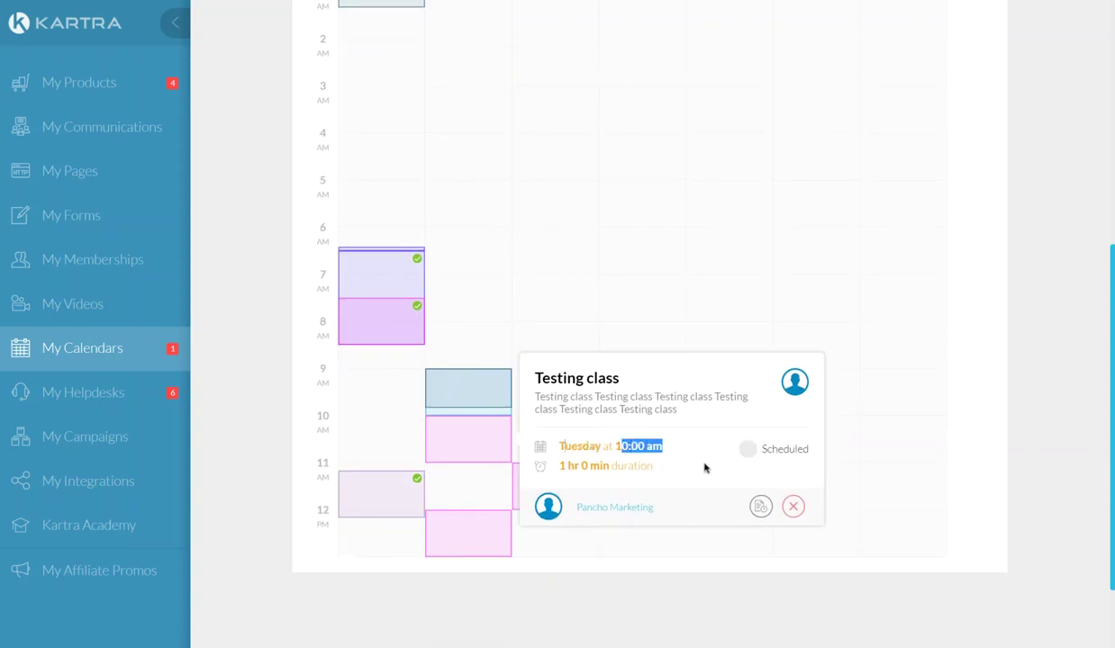
double_click(797, 450)
click(573, 465)
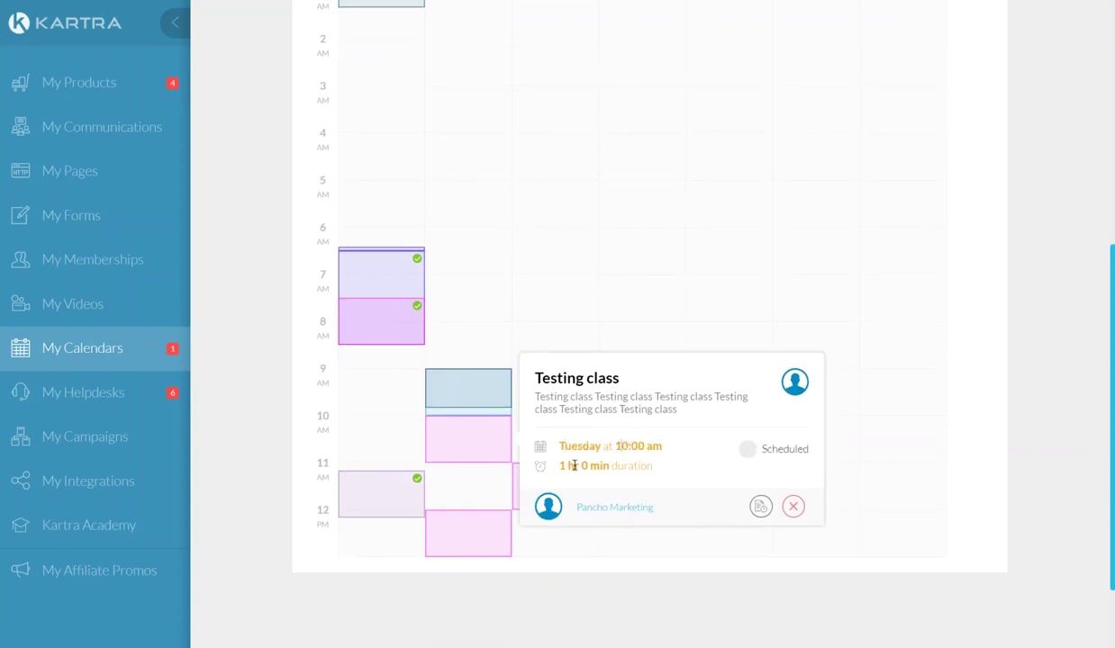
drag(558, 466, 588, 466)
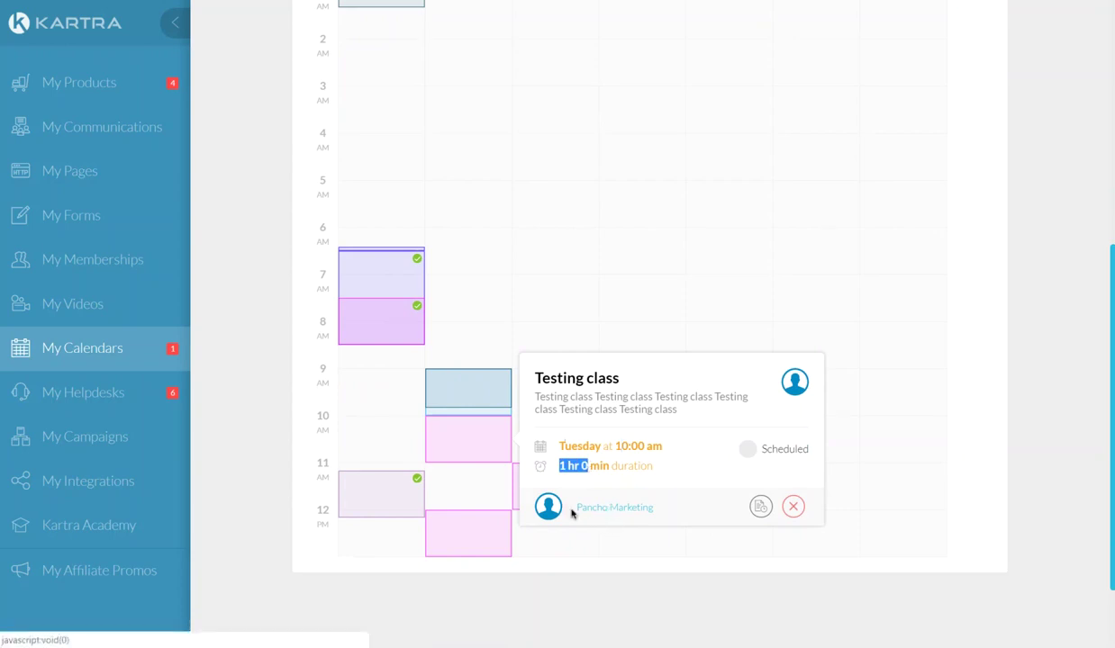
click(652, 254)
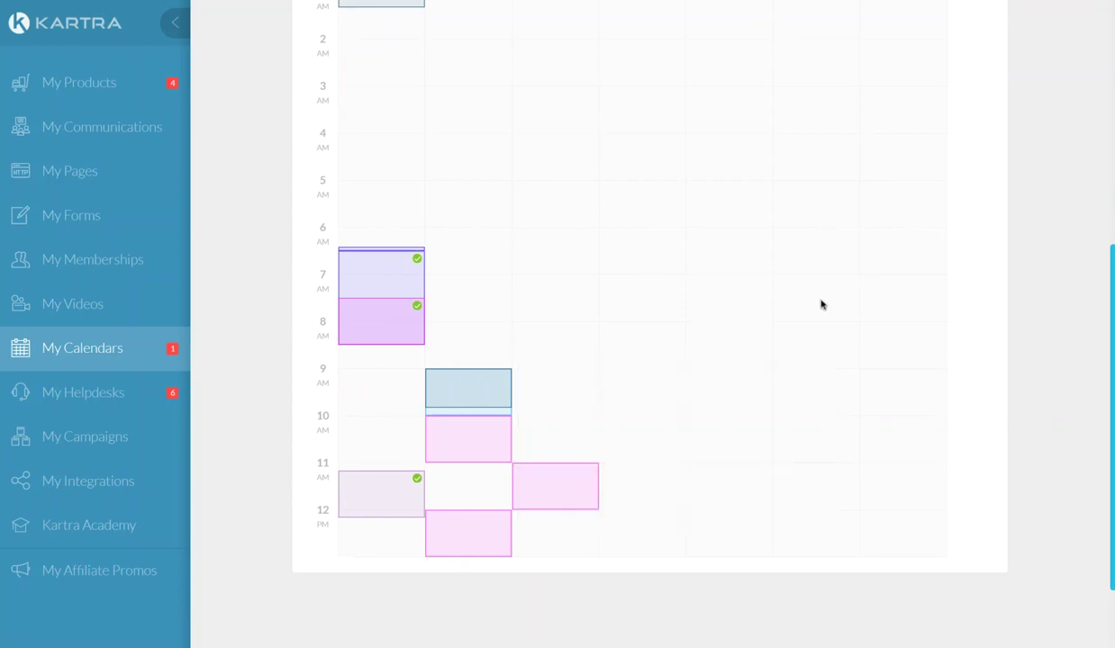
scroll(815, 304, up, 5)
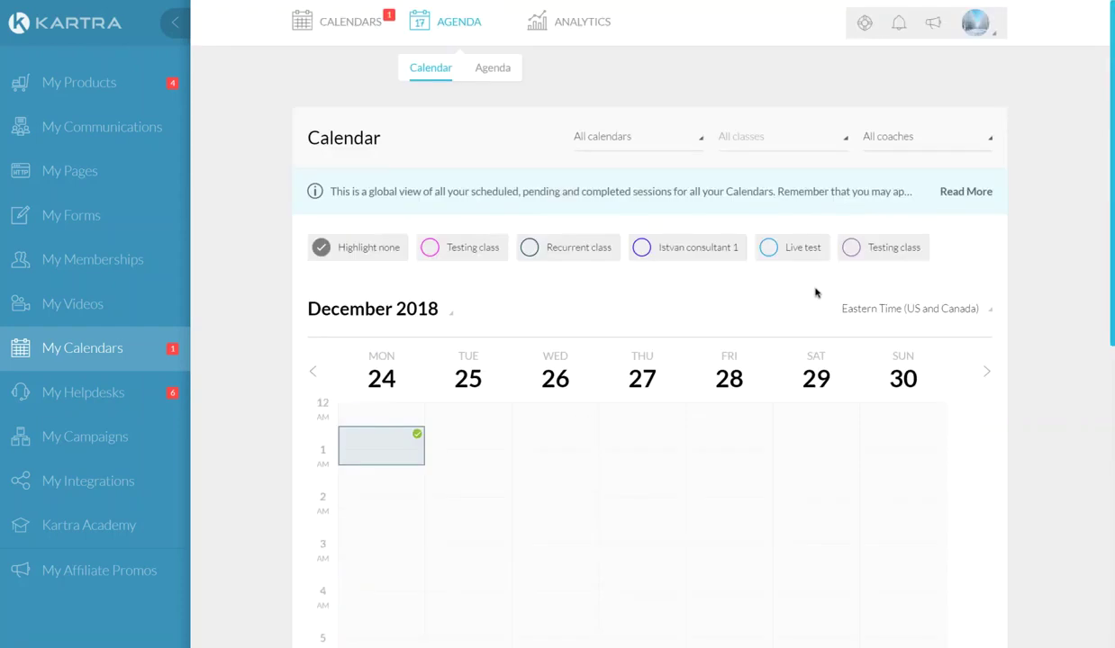